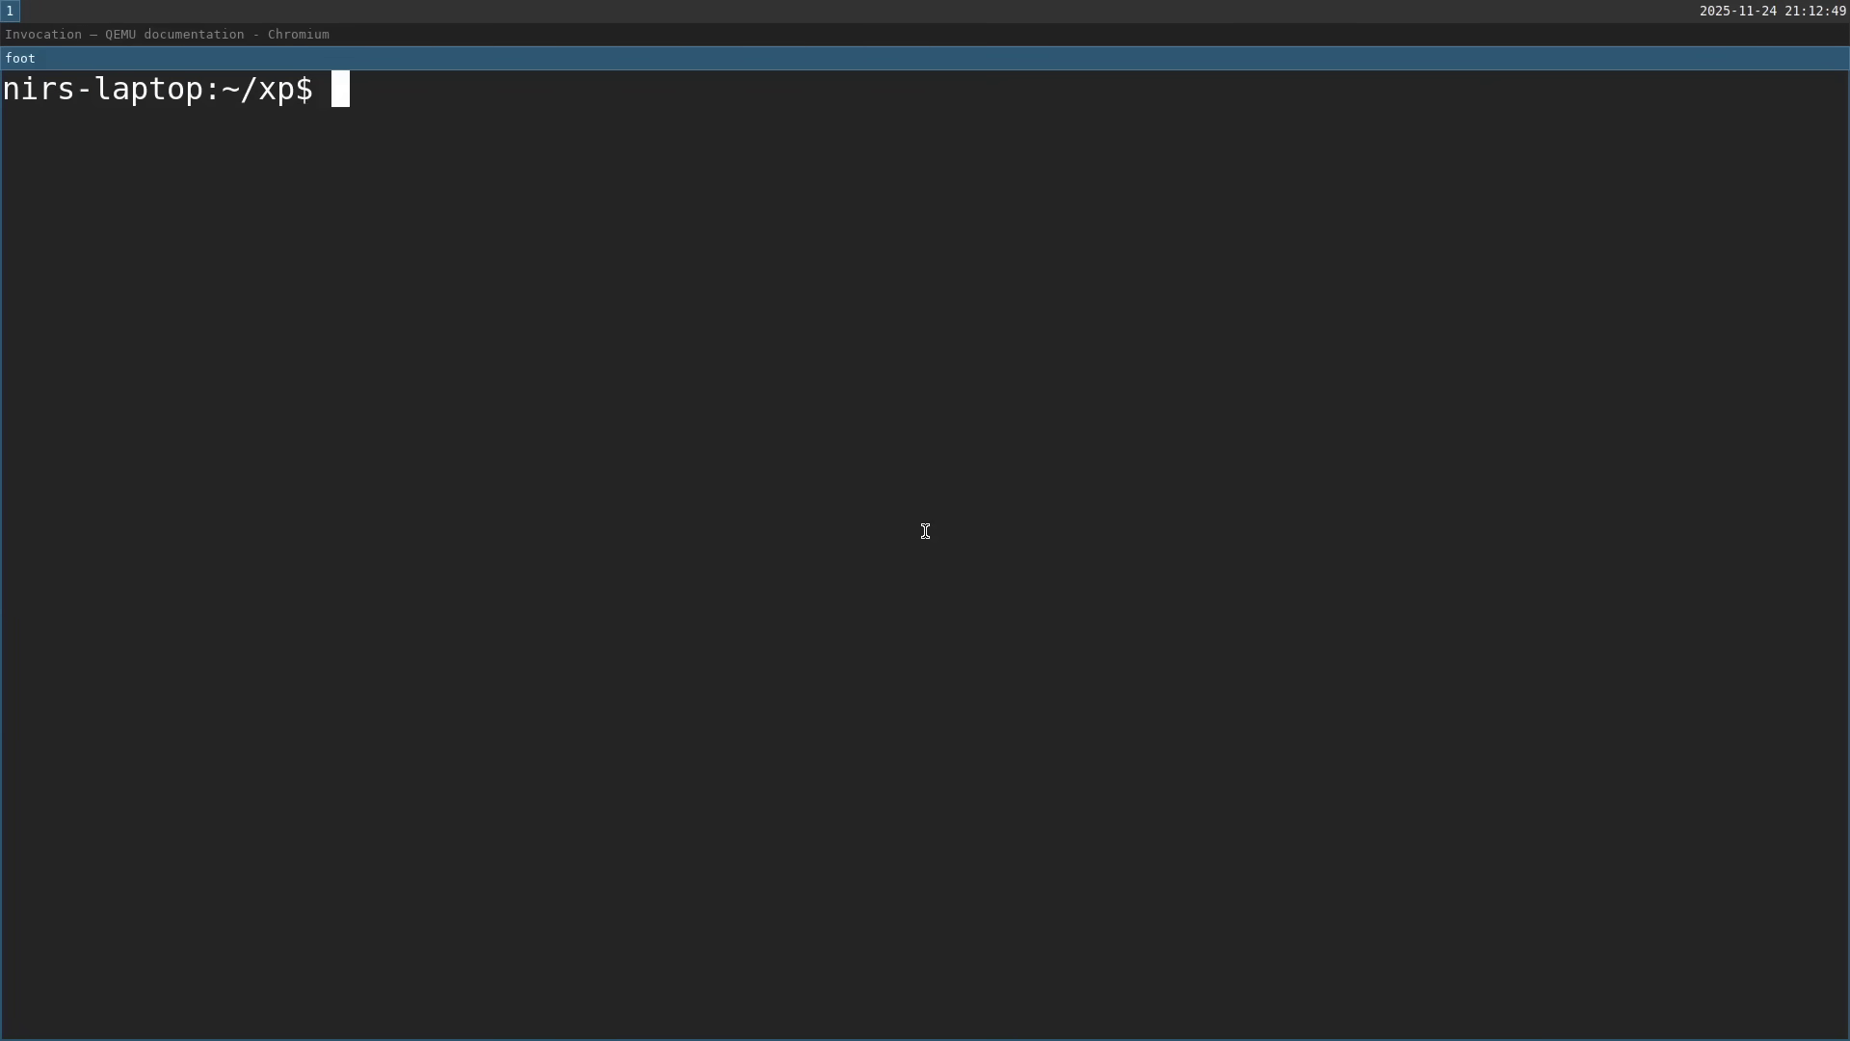
# List the files in ~/xp and select the winxp.img name.
pyautogui.write('ls')
pyautogui.press('Return')
pyautogui.doubleClick(134, 131)
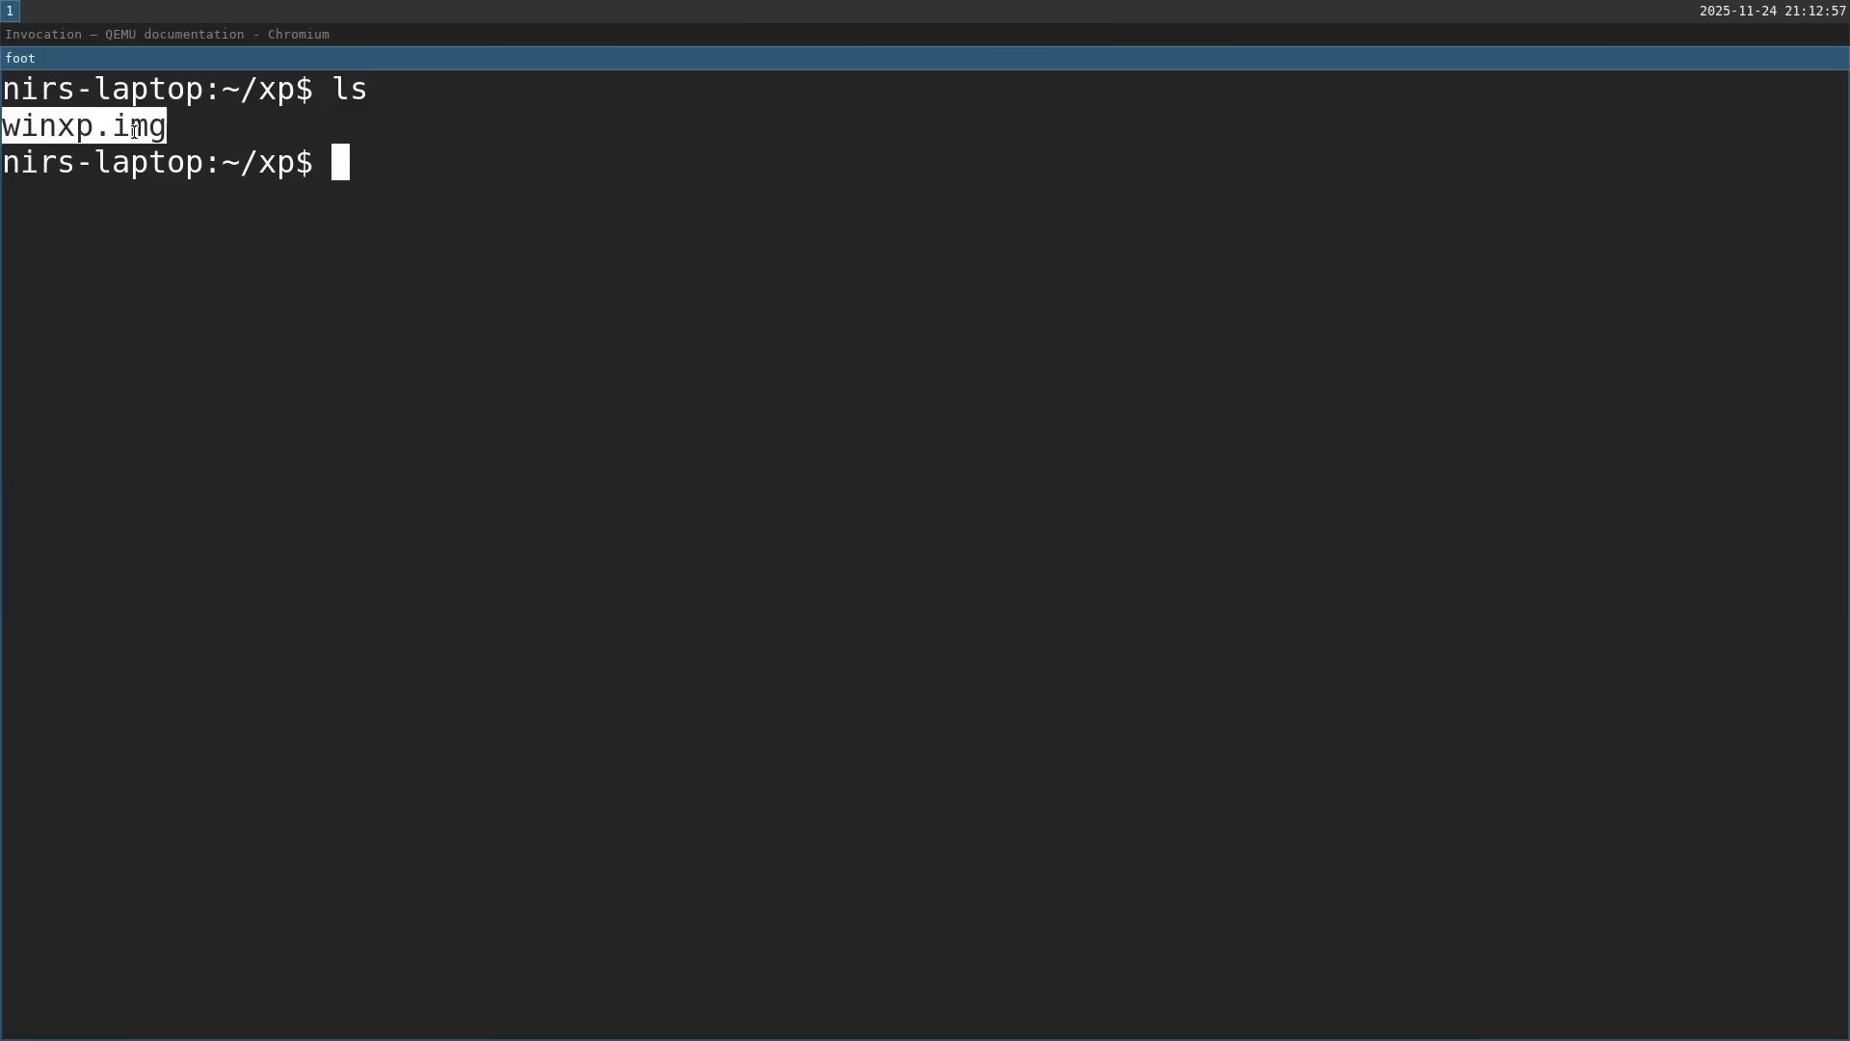
# Draft 'qemu-system-x86_64 -hda winxp.img -nic none' at the prompt without running it.
pyautogui.write('qemuu')
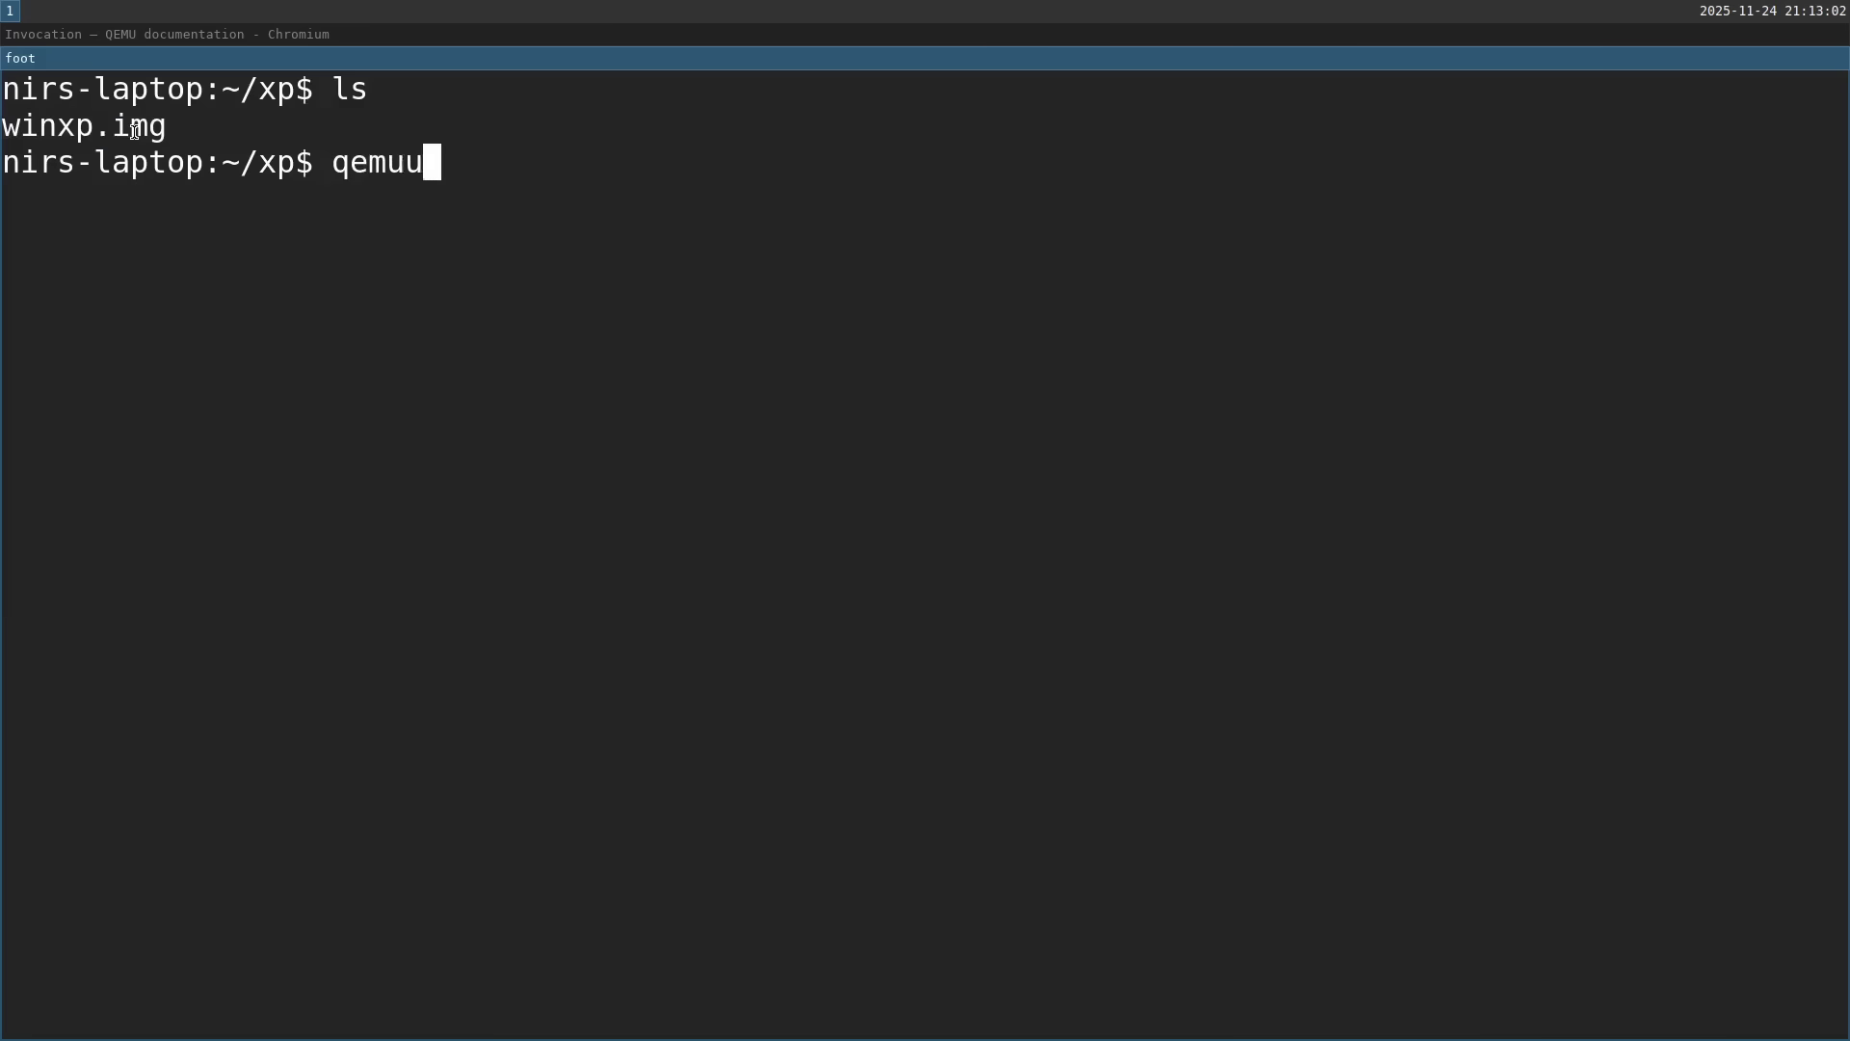
pyautogui.press('BackSpace')
pyautogui.write('-system0-')
pyautogui.press('BackSpace')
pyautogui.press('BackSpace')
pyautogui.write('-x86_64 ')
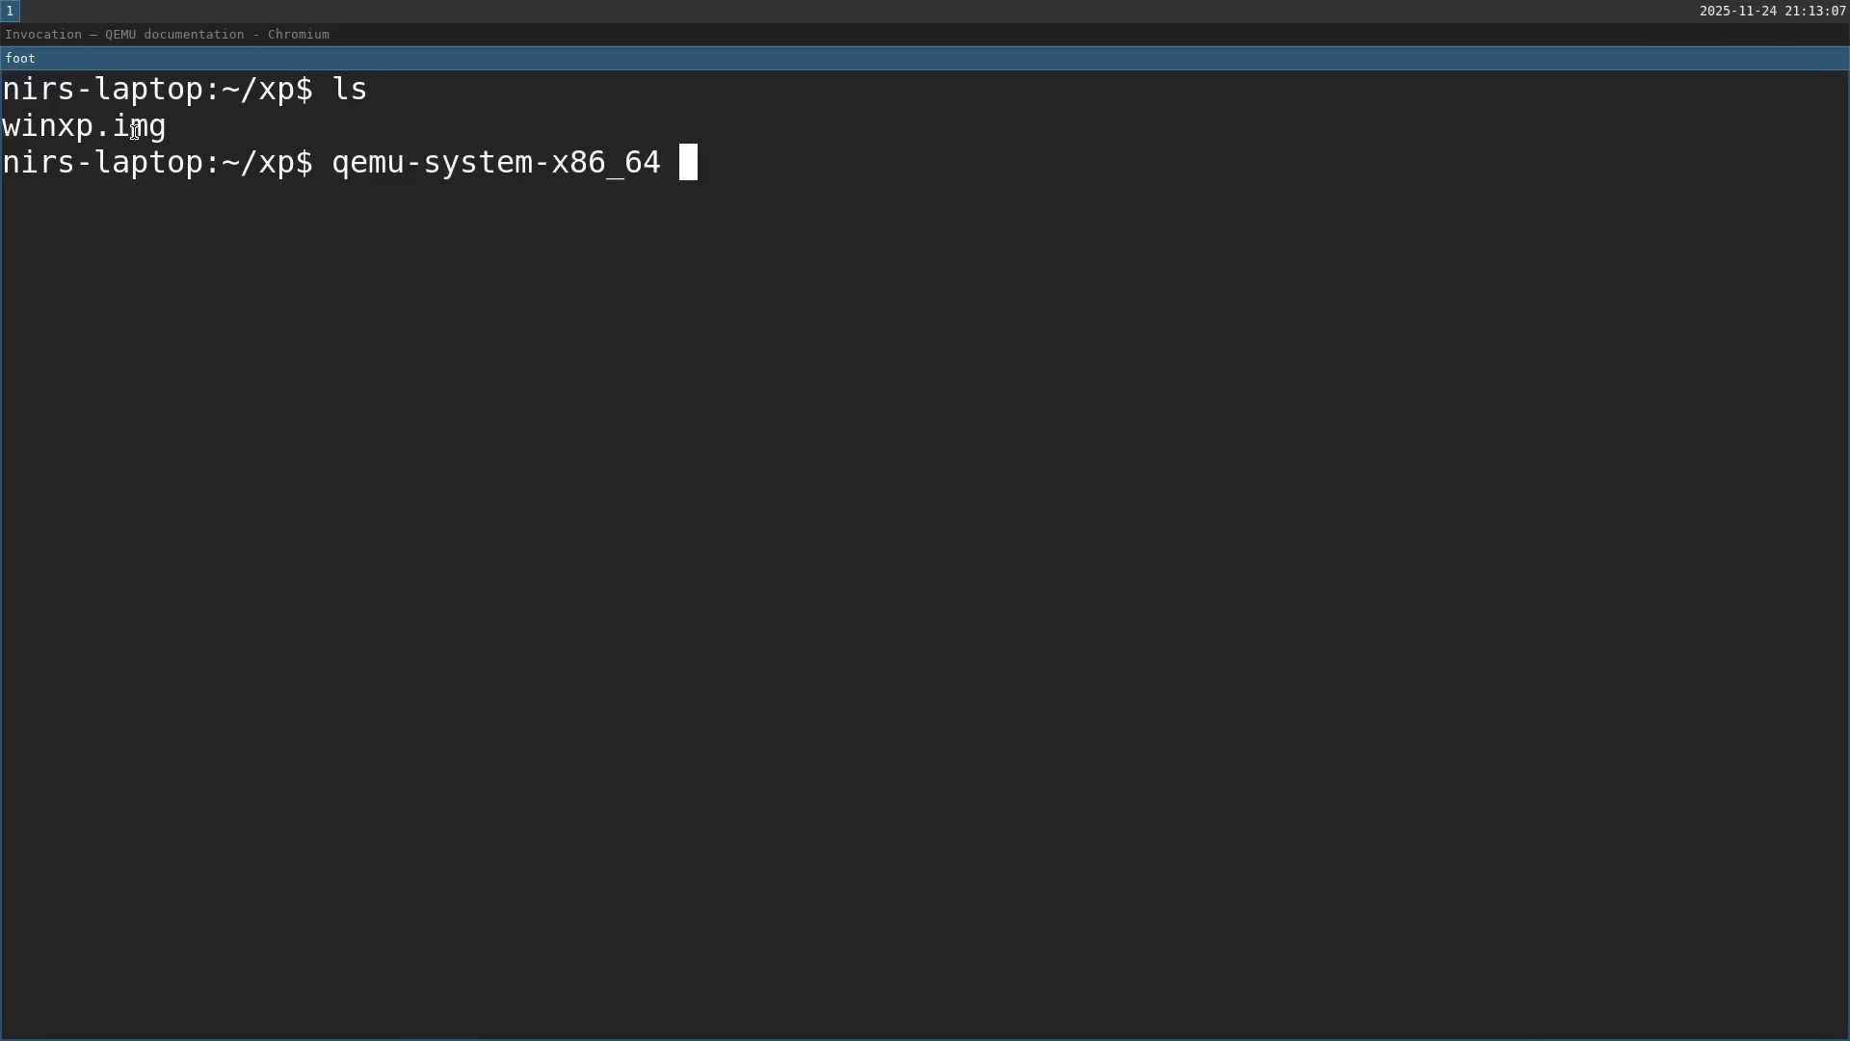
pyautogui.write('-hda ')
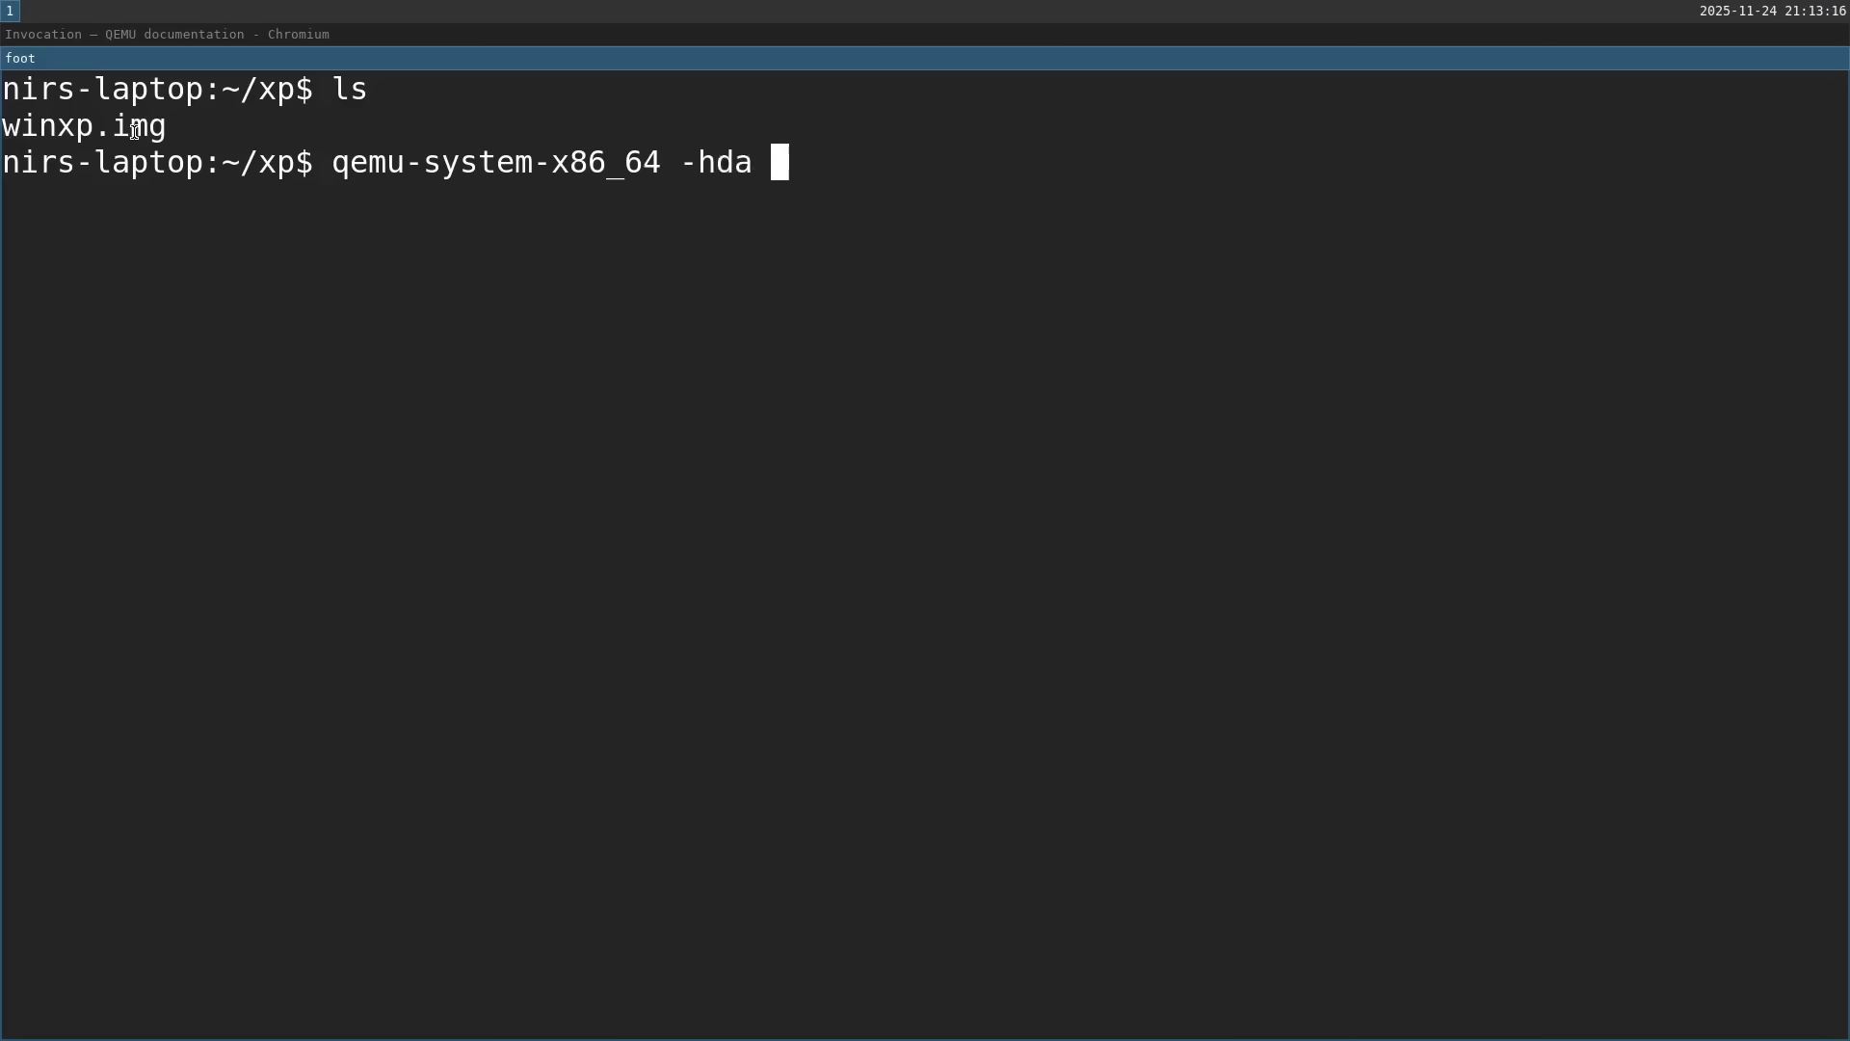
pyautogui.write('win')
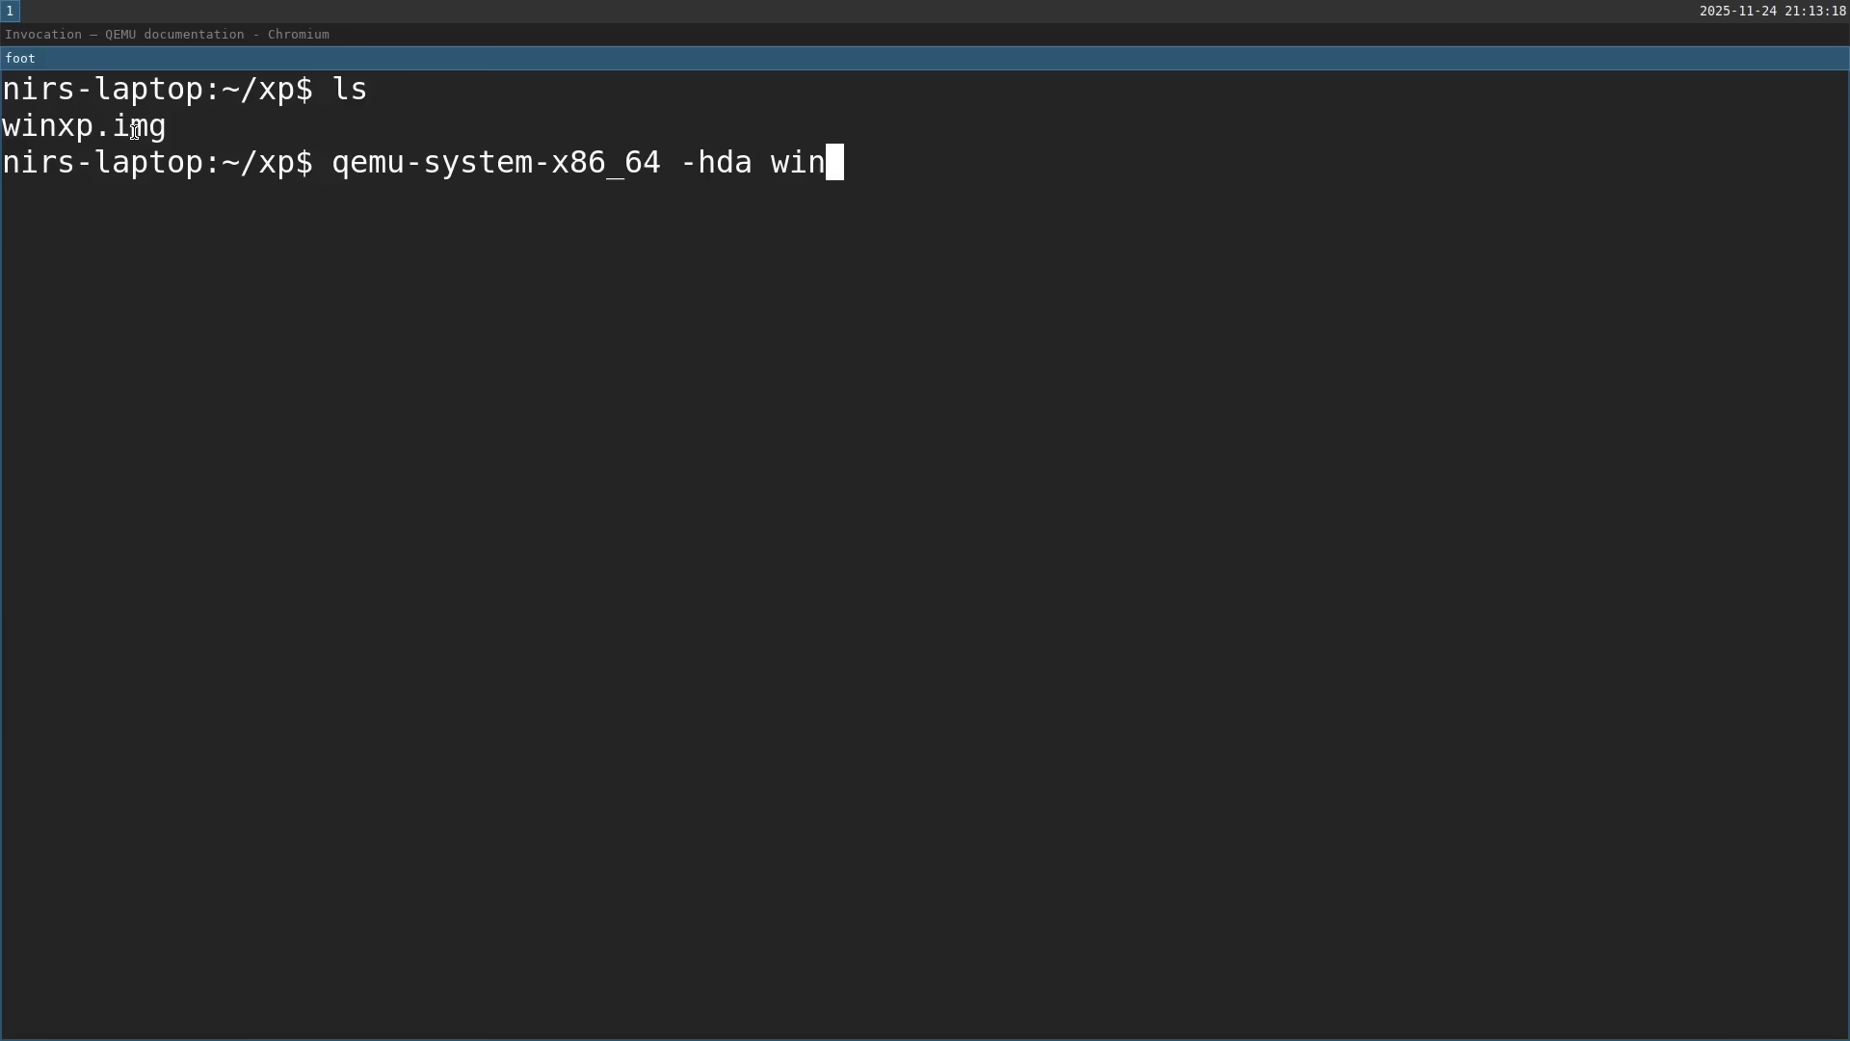
pyautogui.write('x')
pyautogui.press('Tab')
pyautogui.write('-')
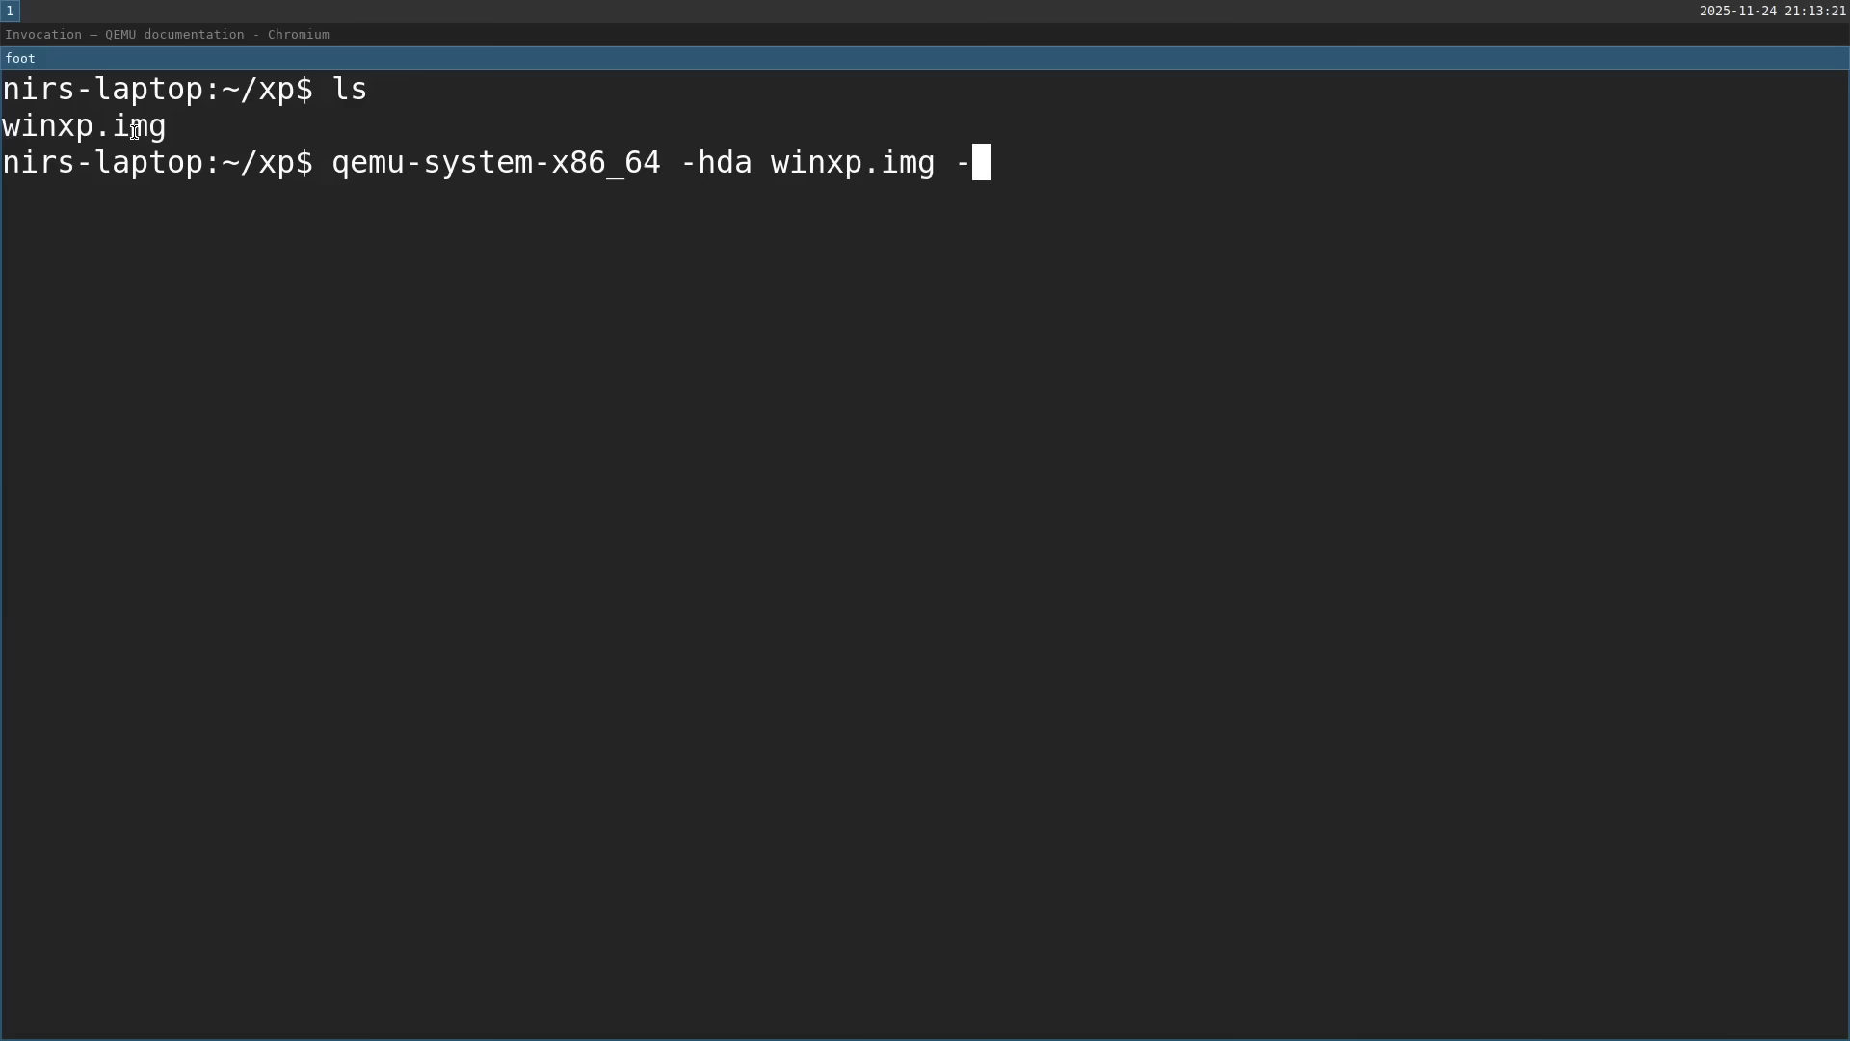
pyautogui.write('nic ')
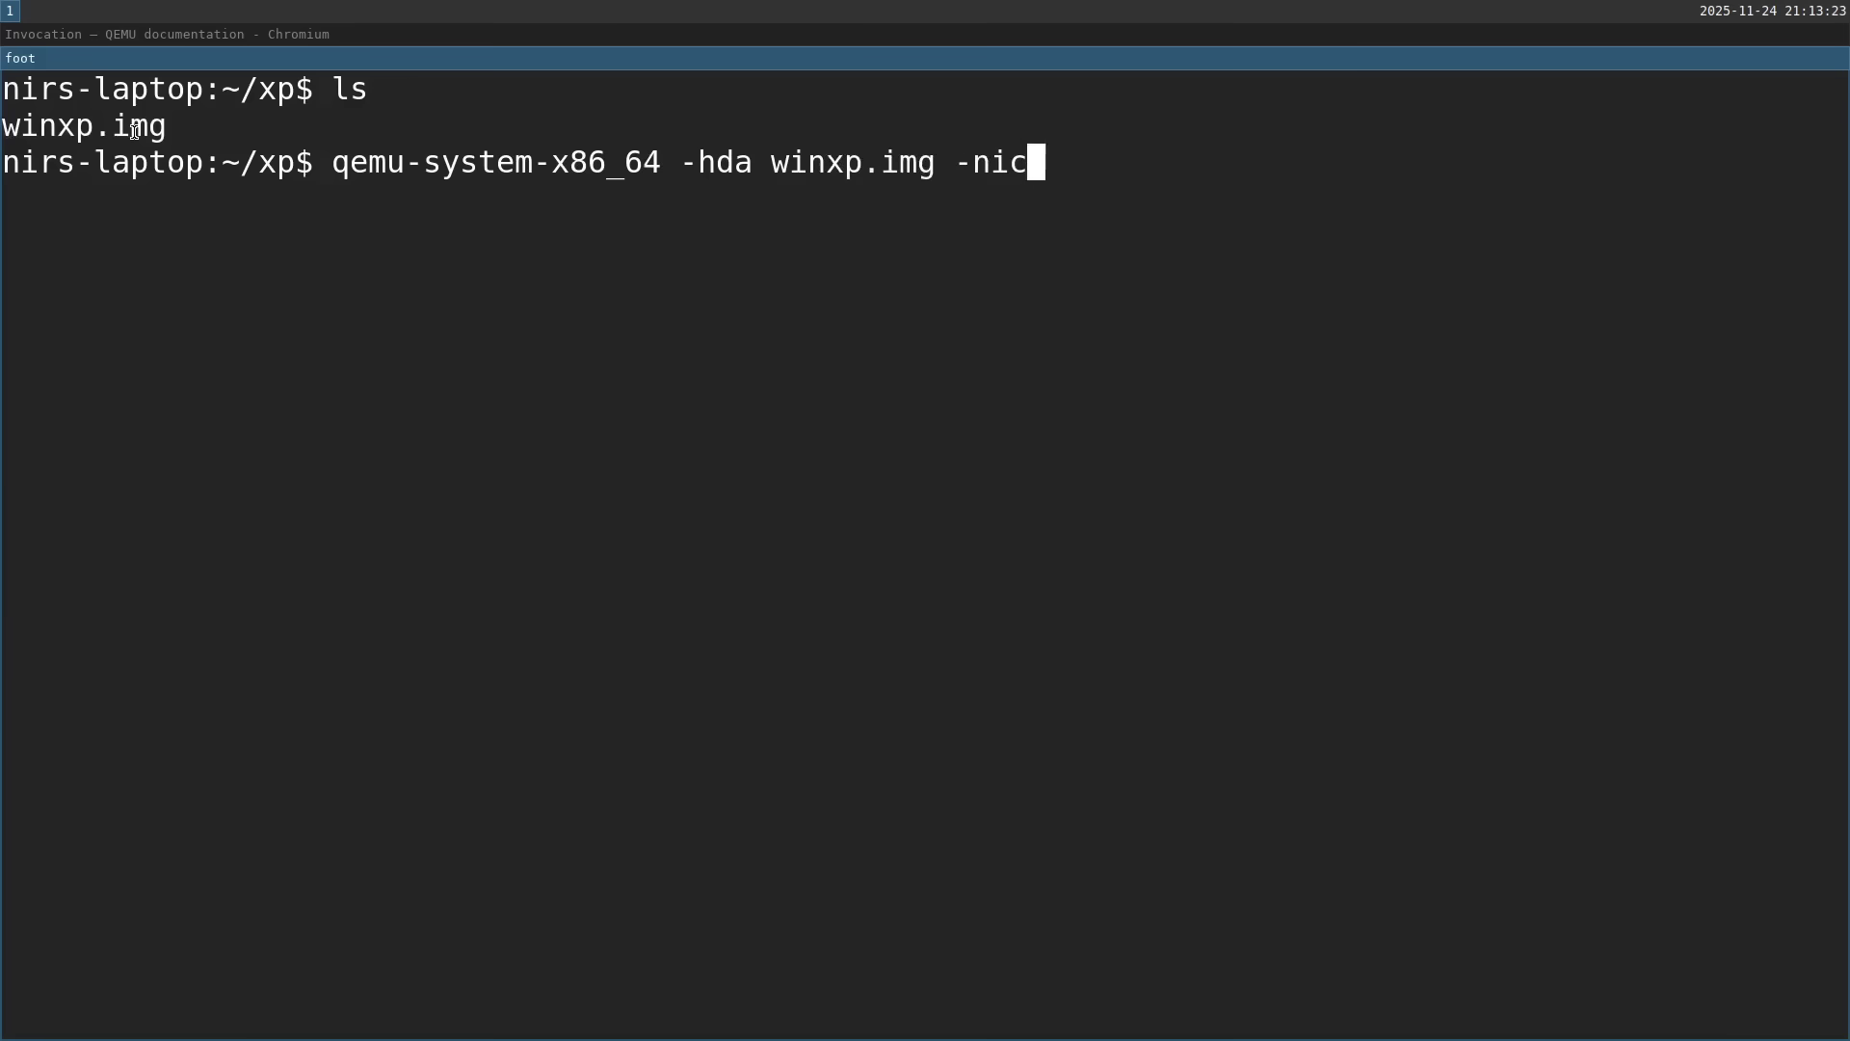
pyautogui.write('none')
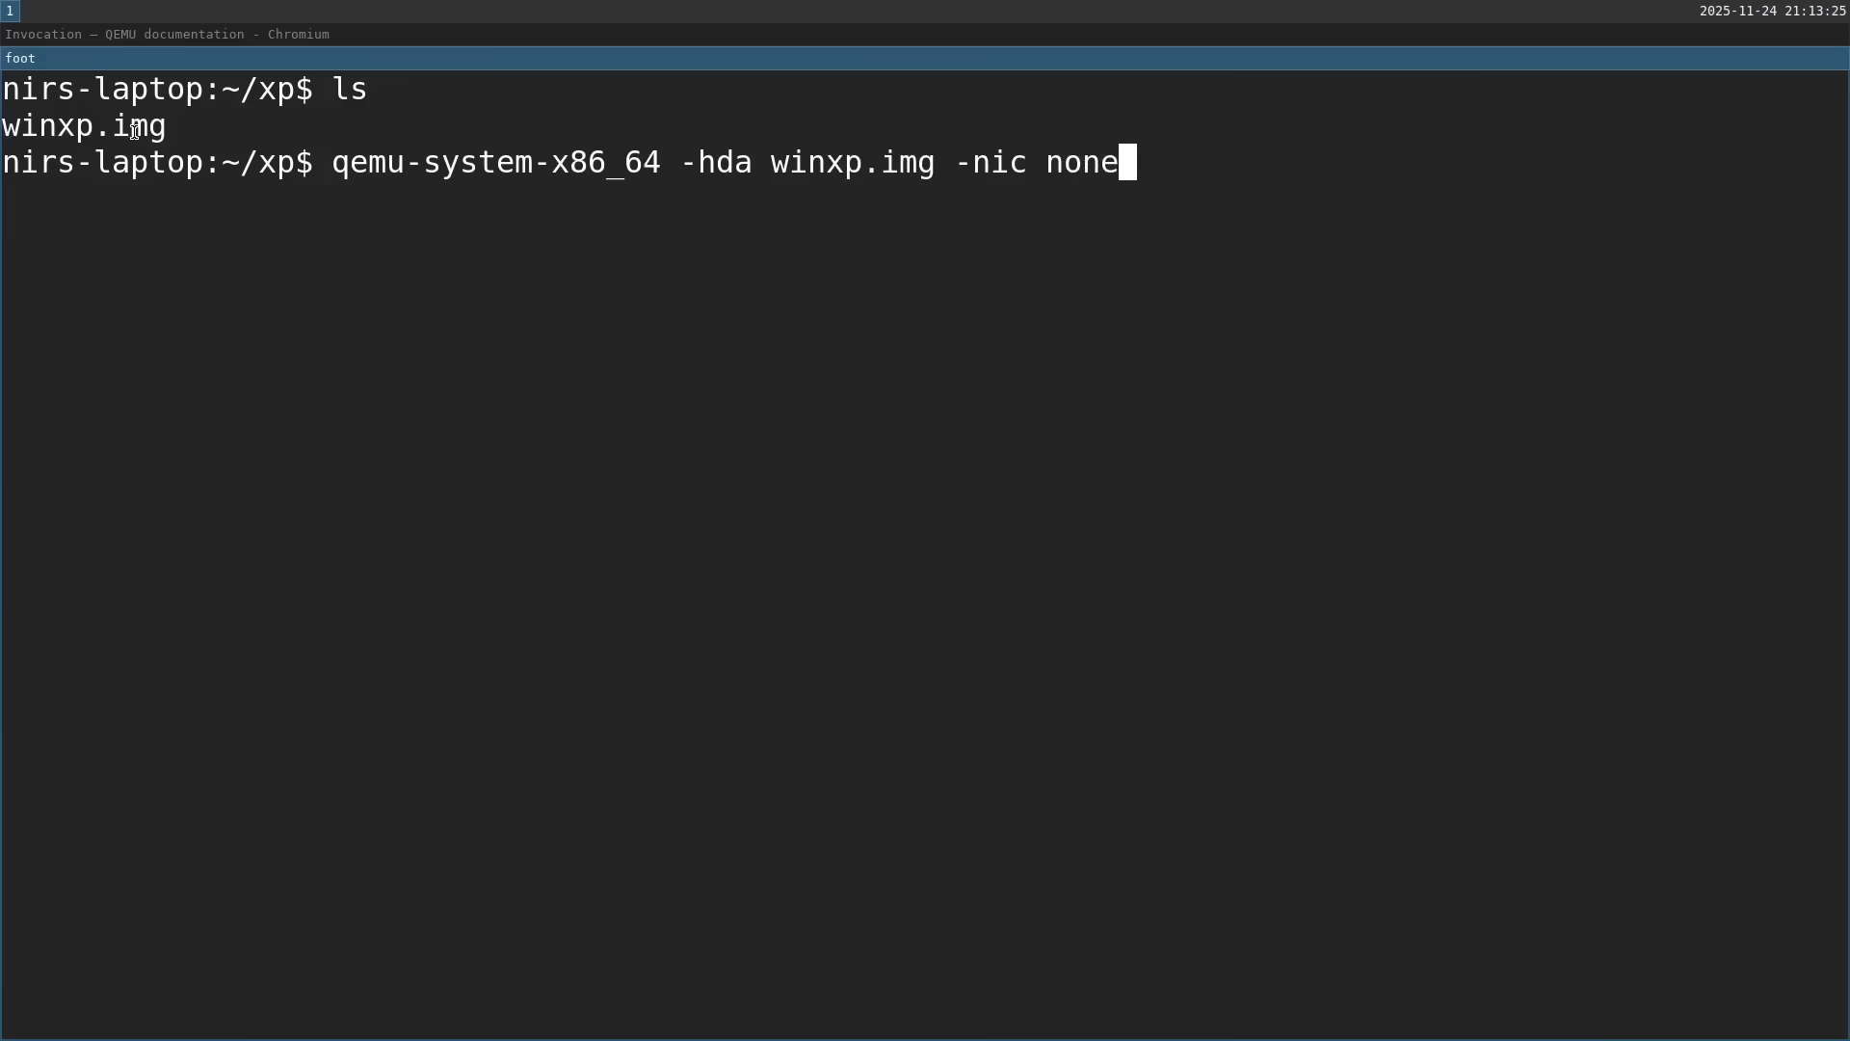
# Look up -nic none on the QEMU Invocation page, which configures no network devices.
pyautogui.press('super+Up')
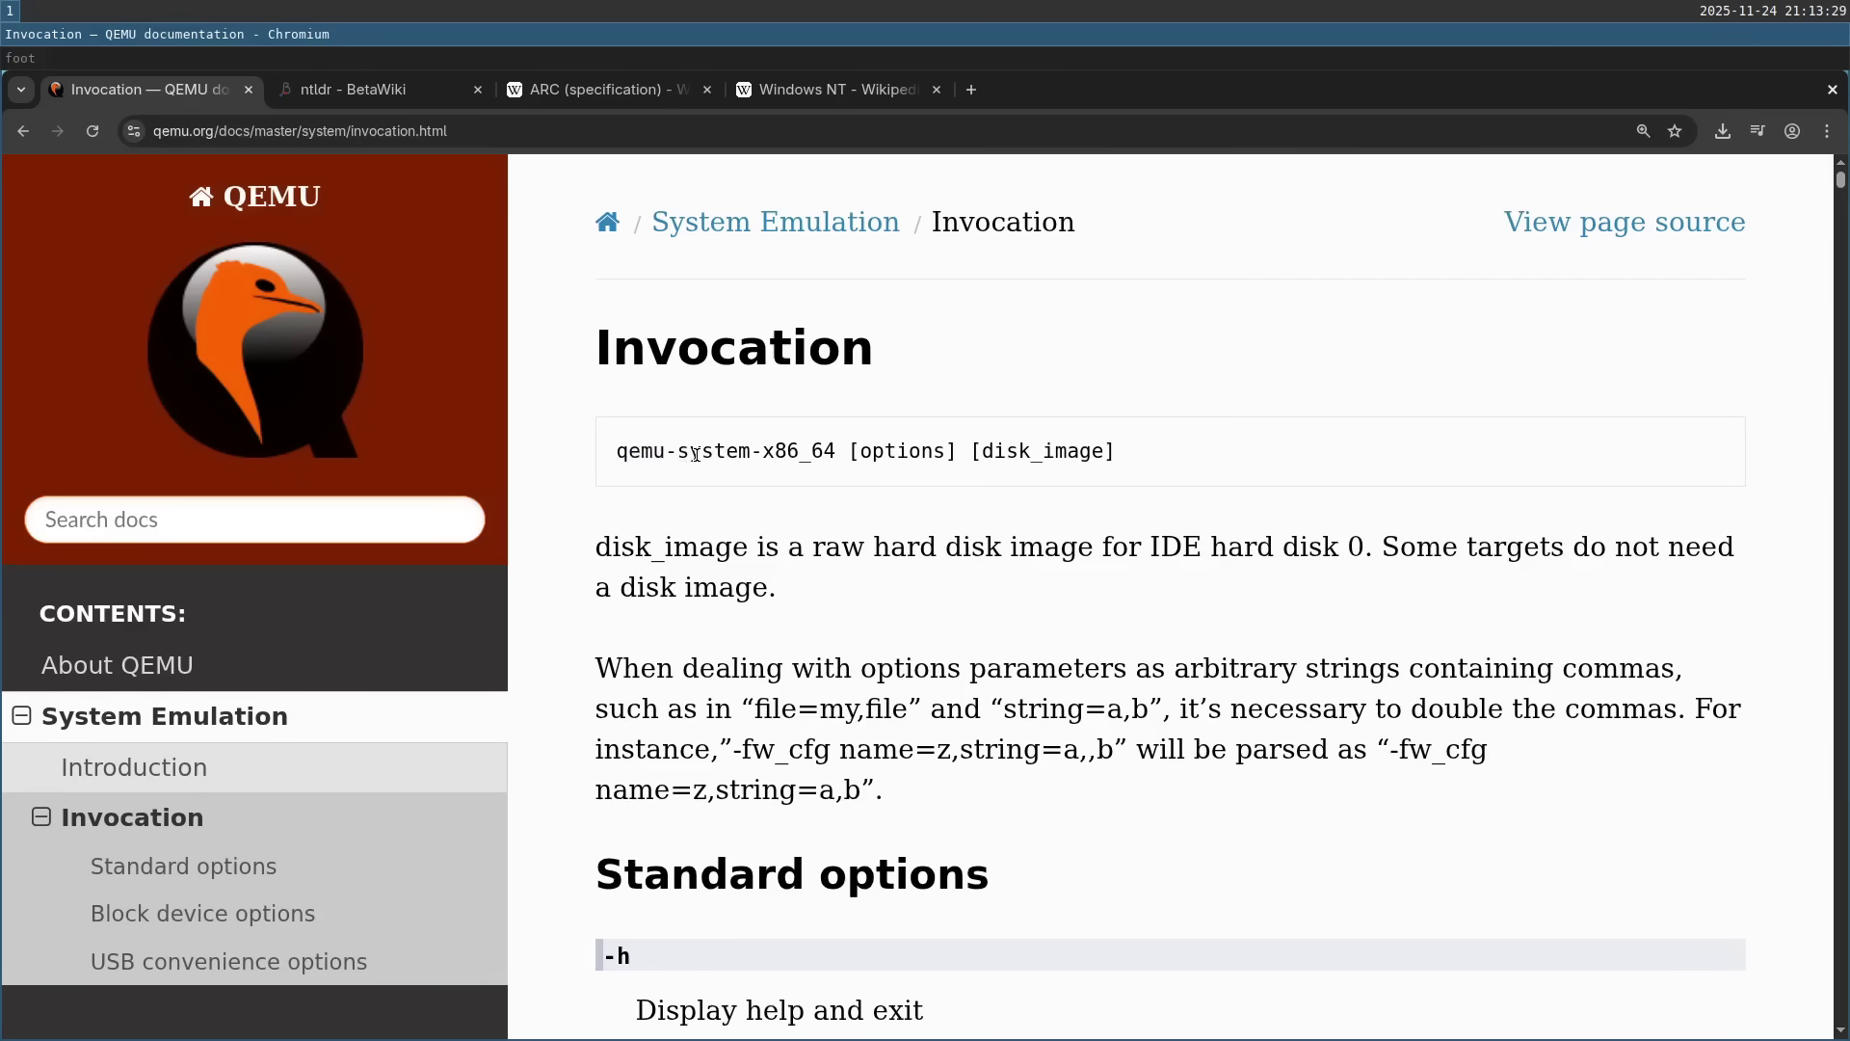
pyautogui.hotkey('ctrl', 'f')
pyautogui.write('-n')
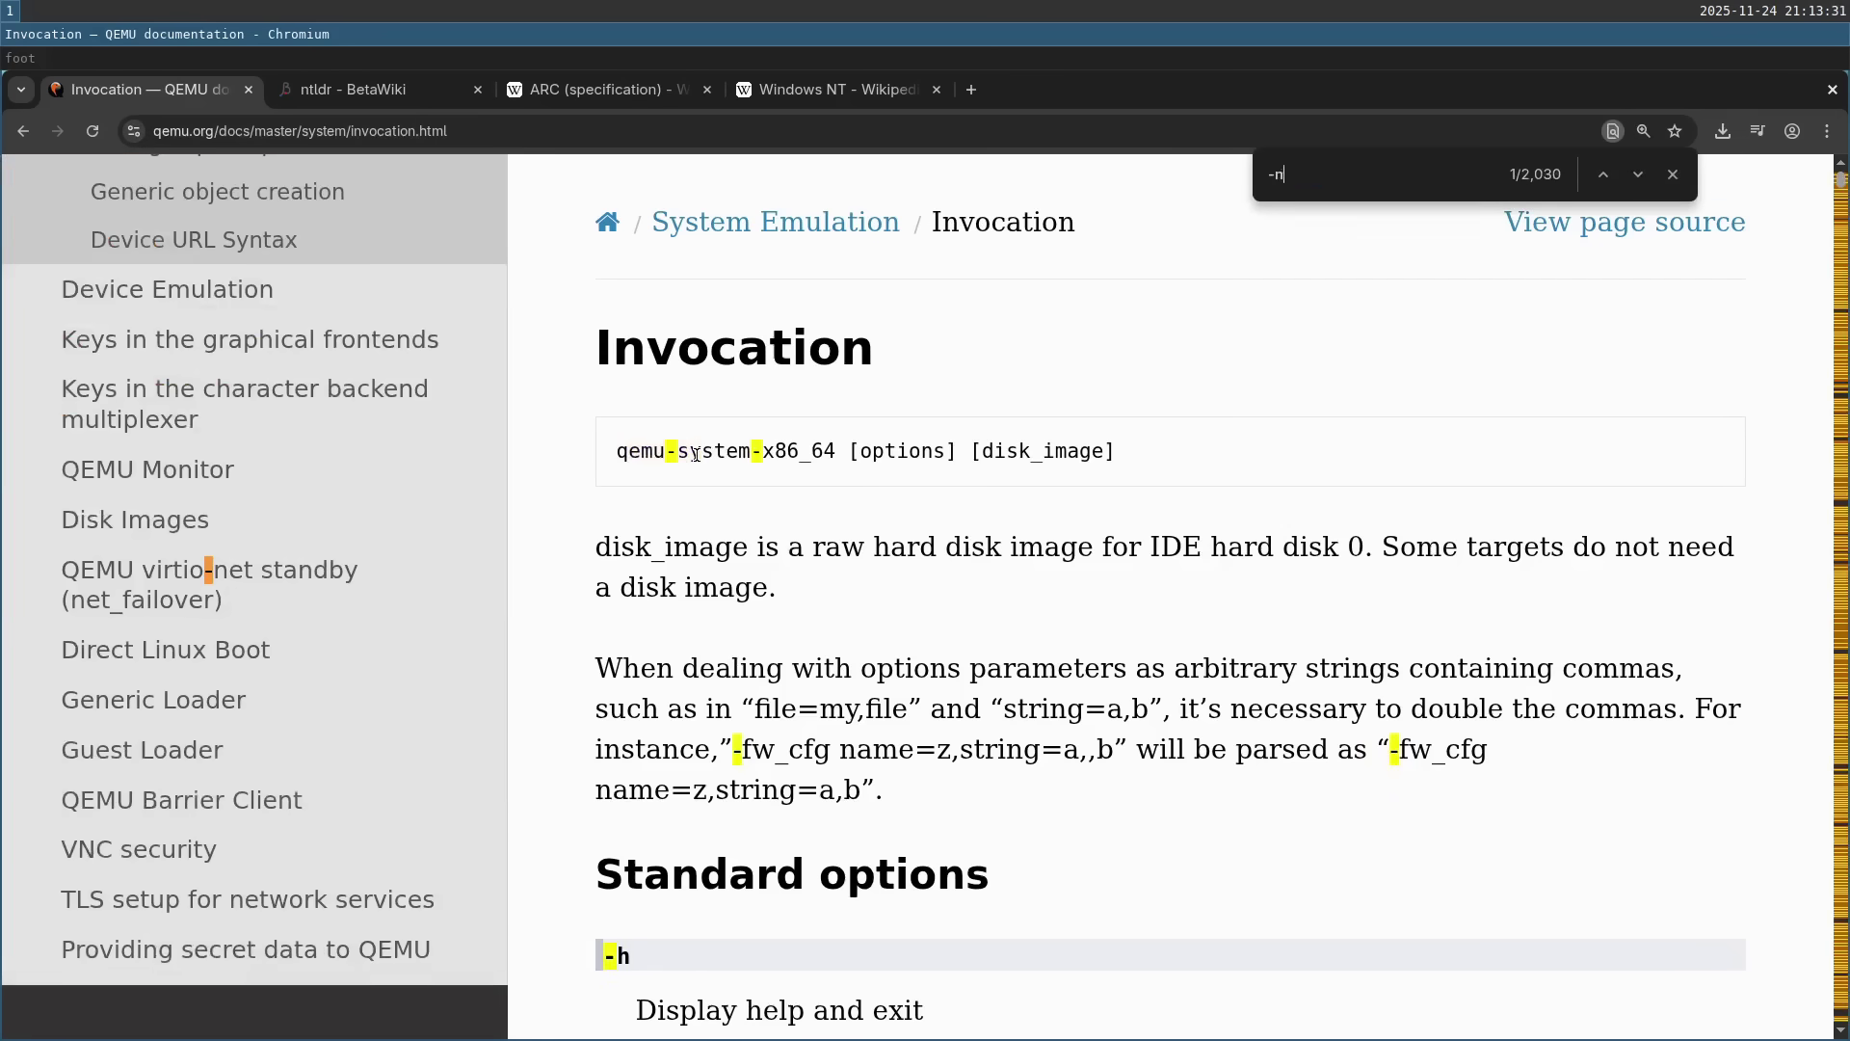
pyautogui.write('ic none')
pyautogui.press('Escape')
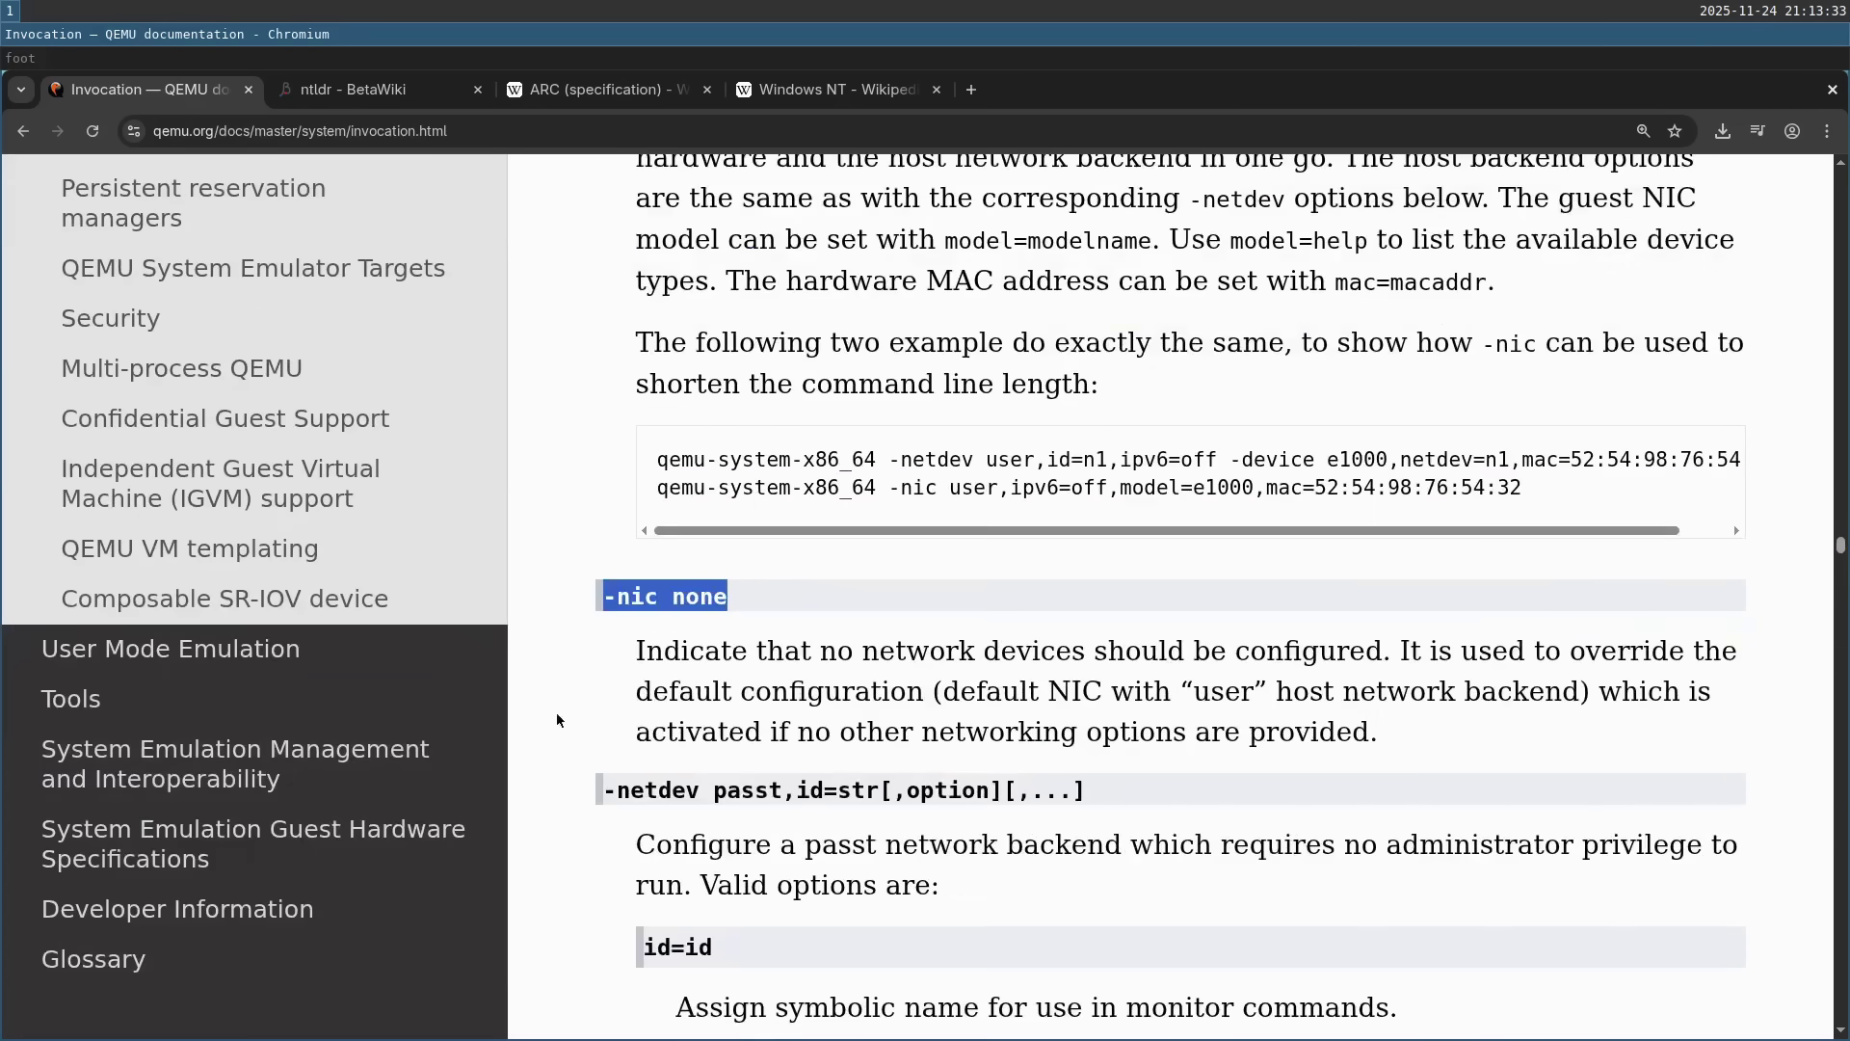
pyautogui.moveTo(638, 652); pyautogui.dragTo(1383, 655)
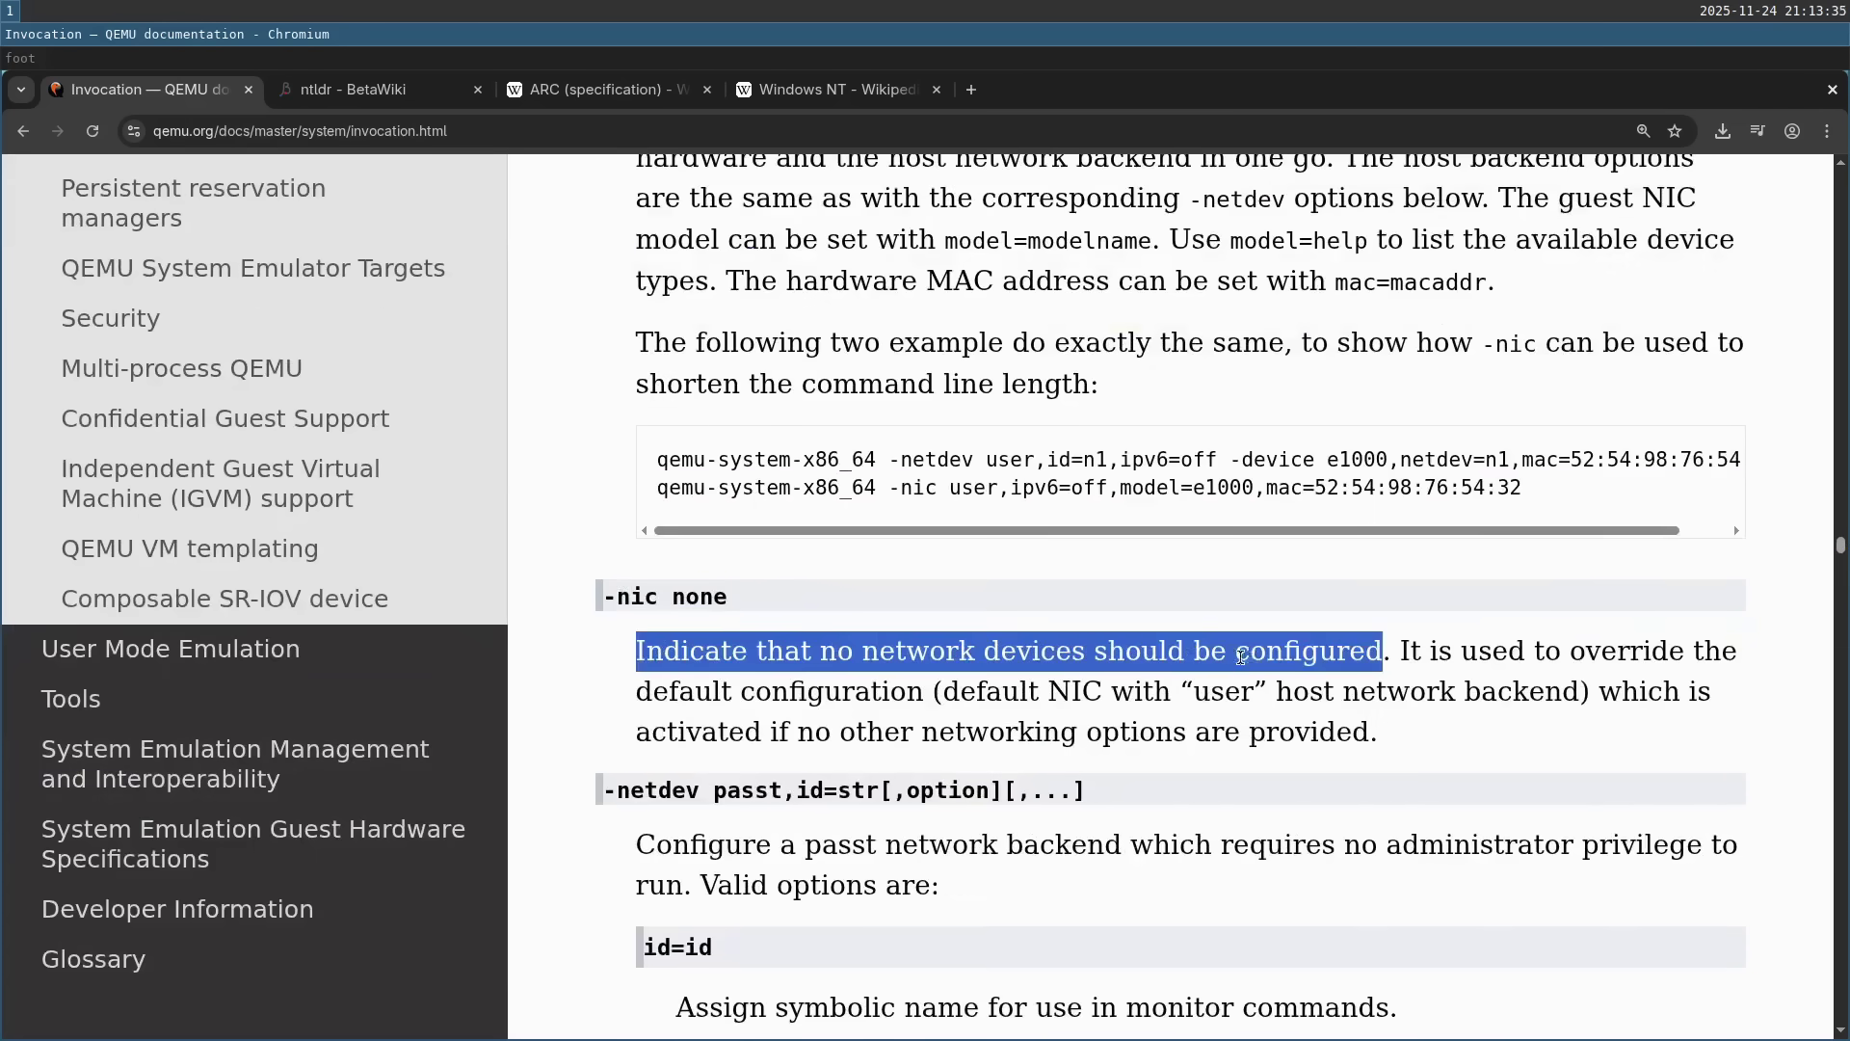
pyautogui.click(1255, 656)
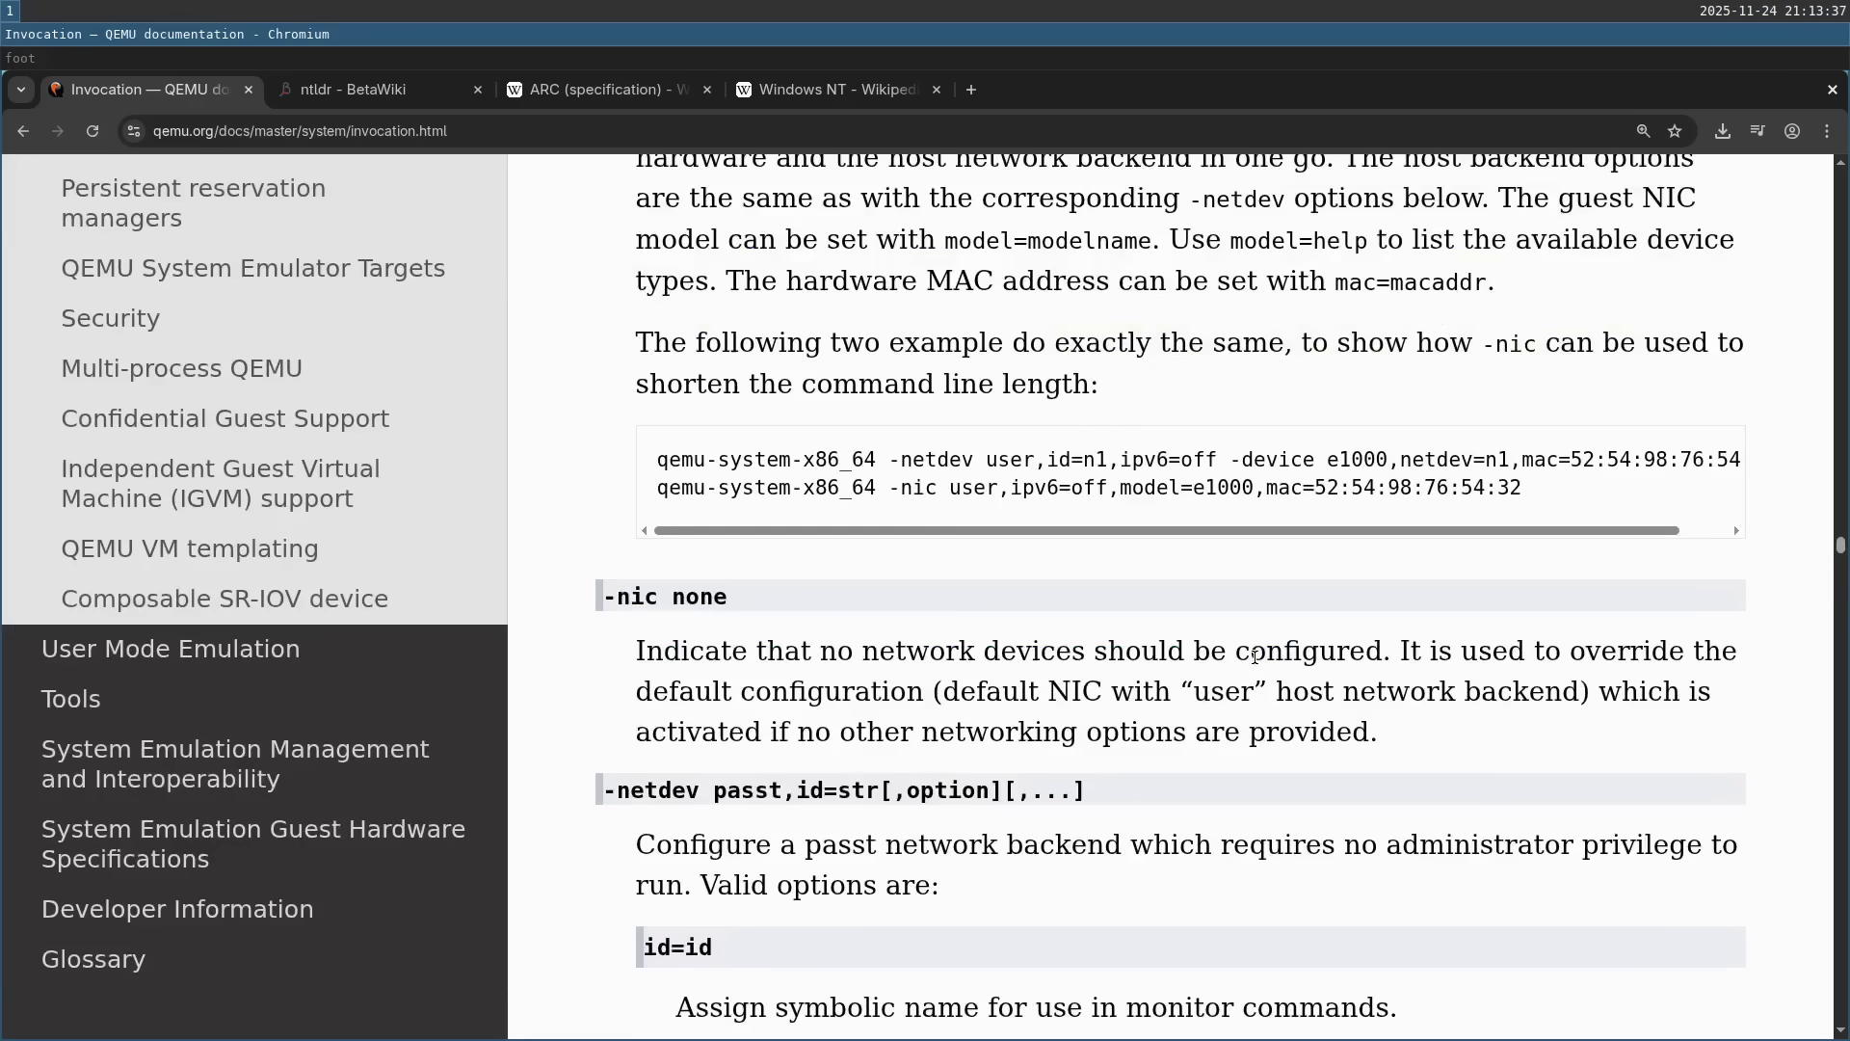
# Add '-machine accel=kvm -m 1M' to the end of the drafted qemu command.
pyautogui.press('super+Down')
pyautogui.write('-')
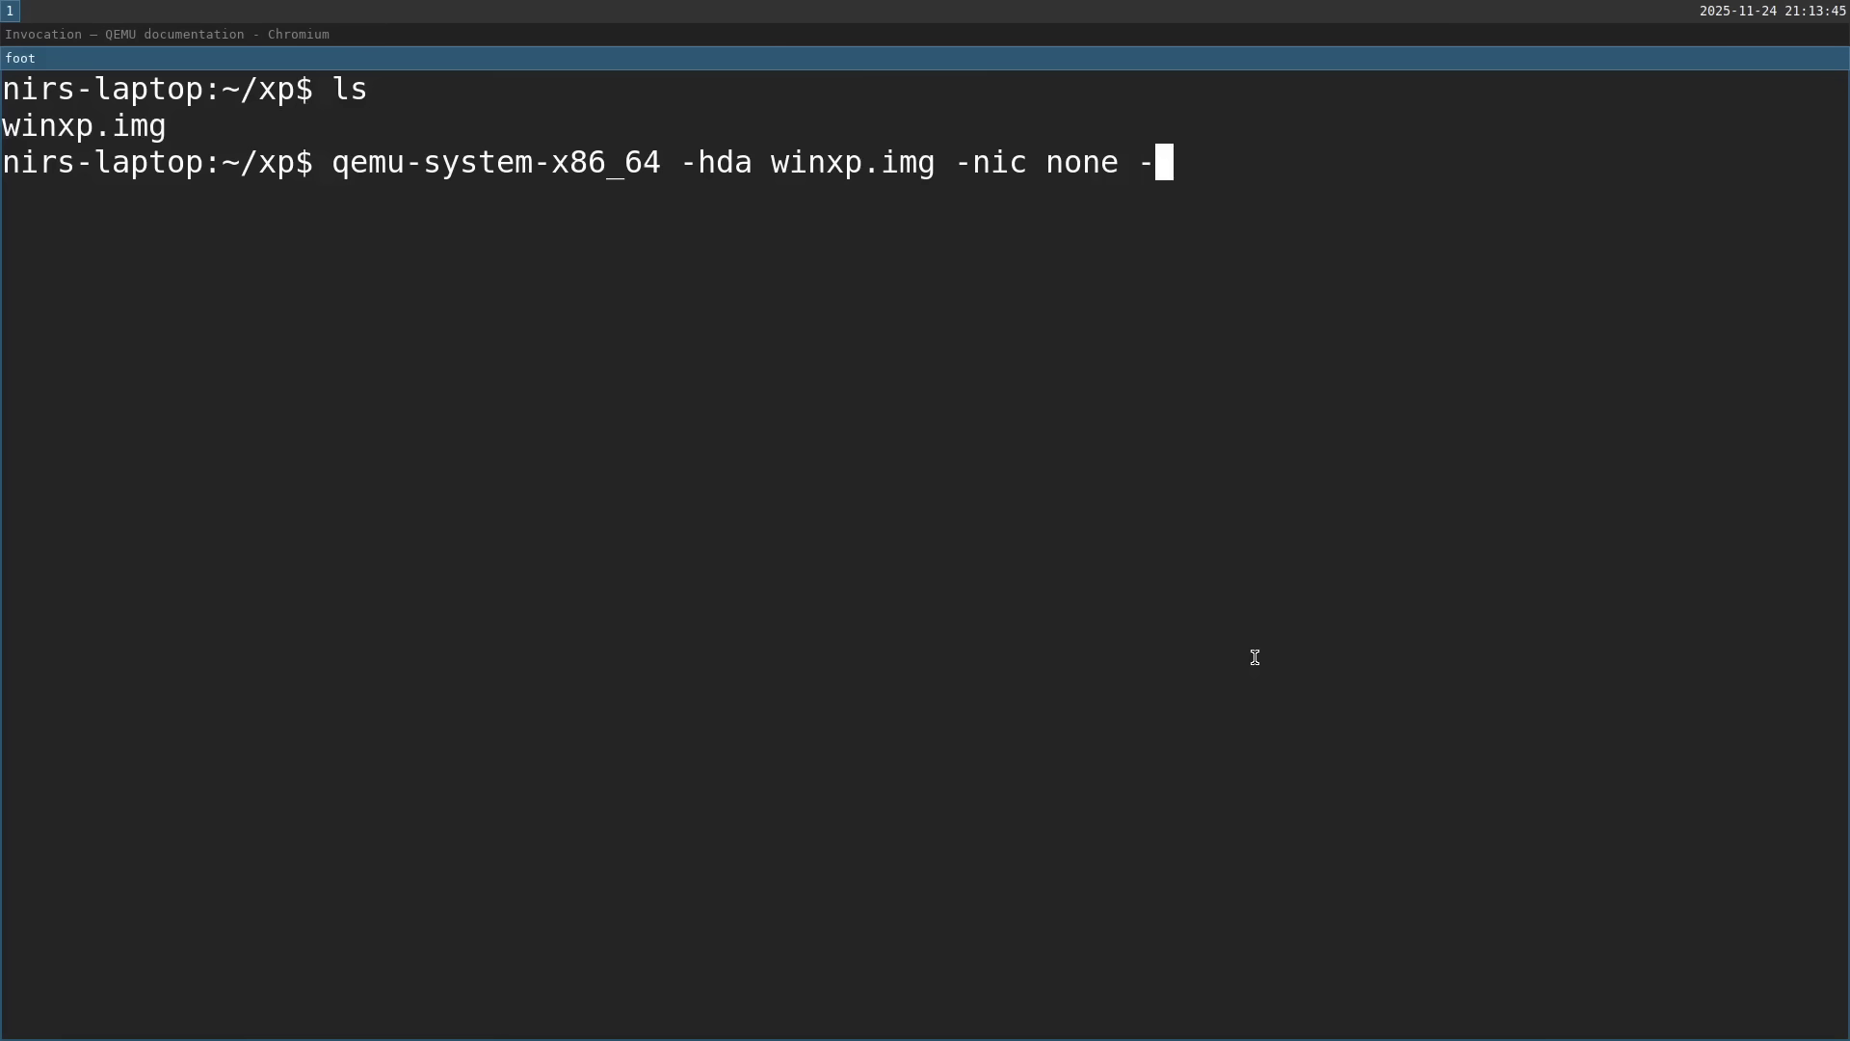
pyautogui.write('machine accel')
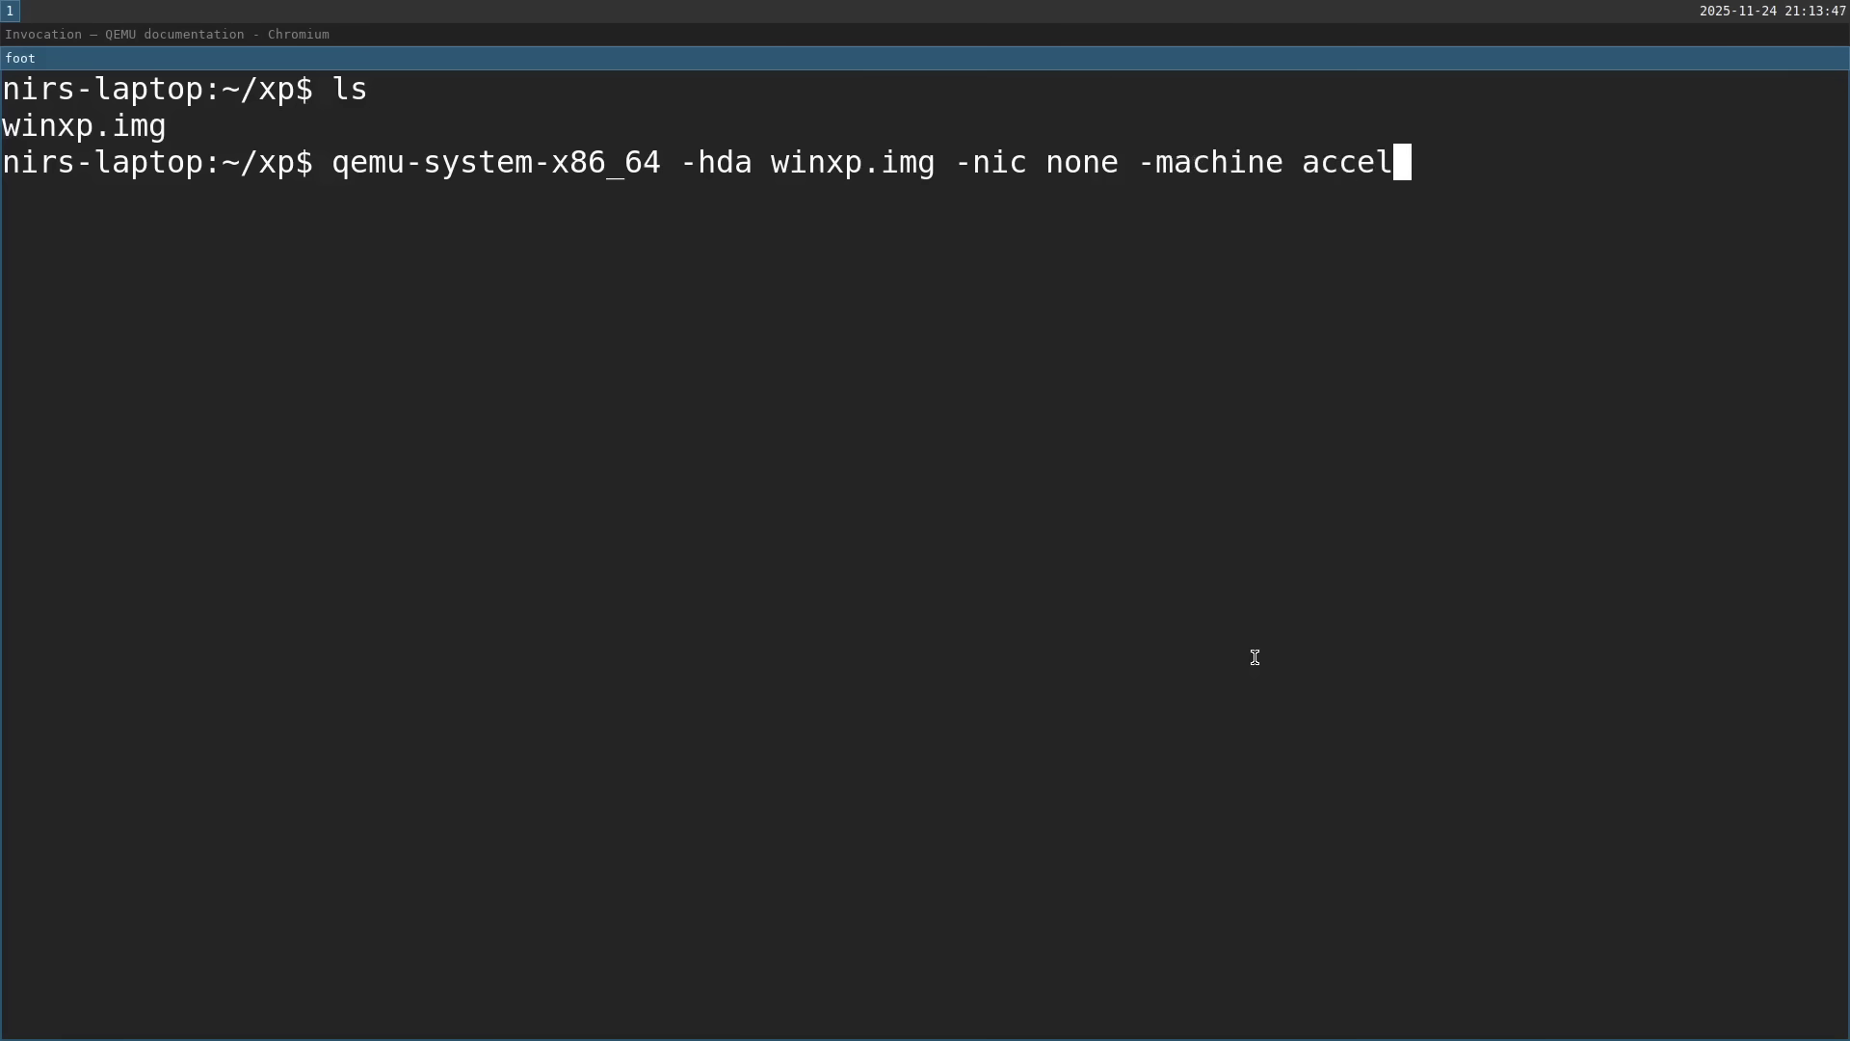
pyautogui.write('=kvm')
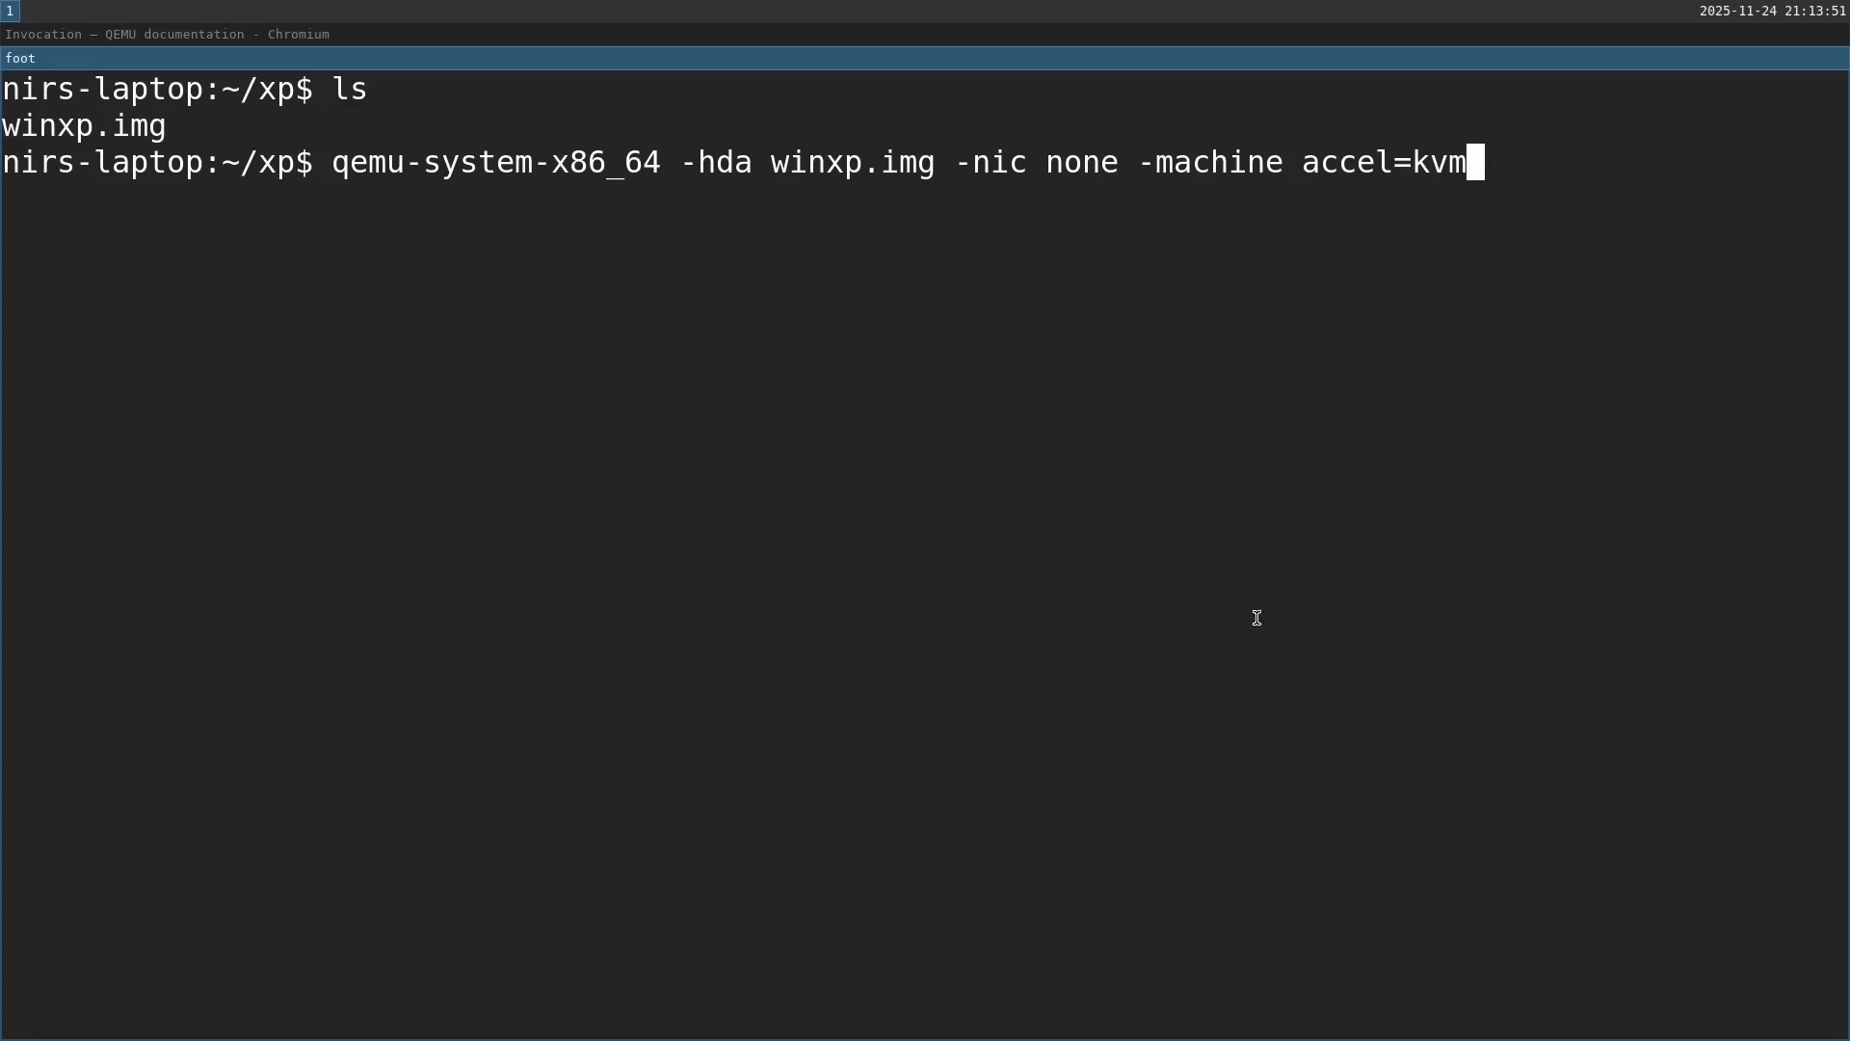
pyautogui.moveTo(1409, 165); pyautogui.dragTo(1440, 164)
pyautogui.write('-m')
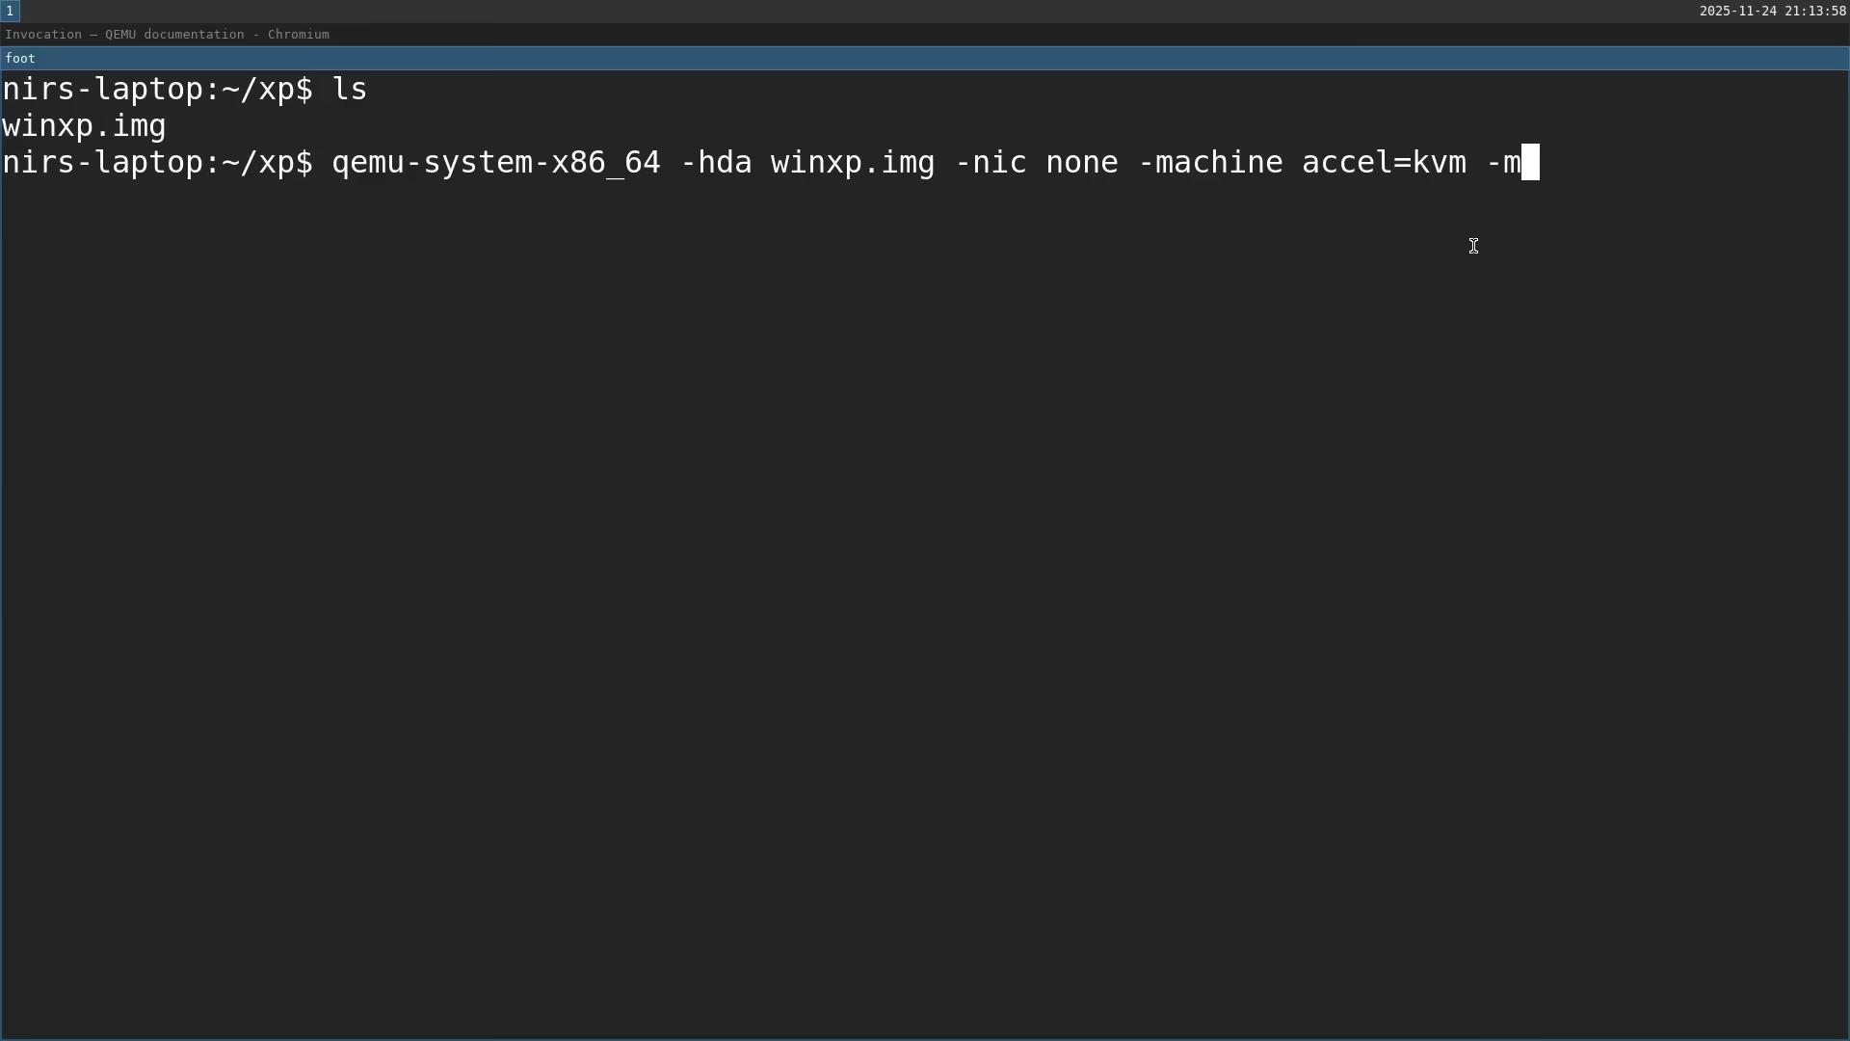
pyautogui.write(' 1M')
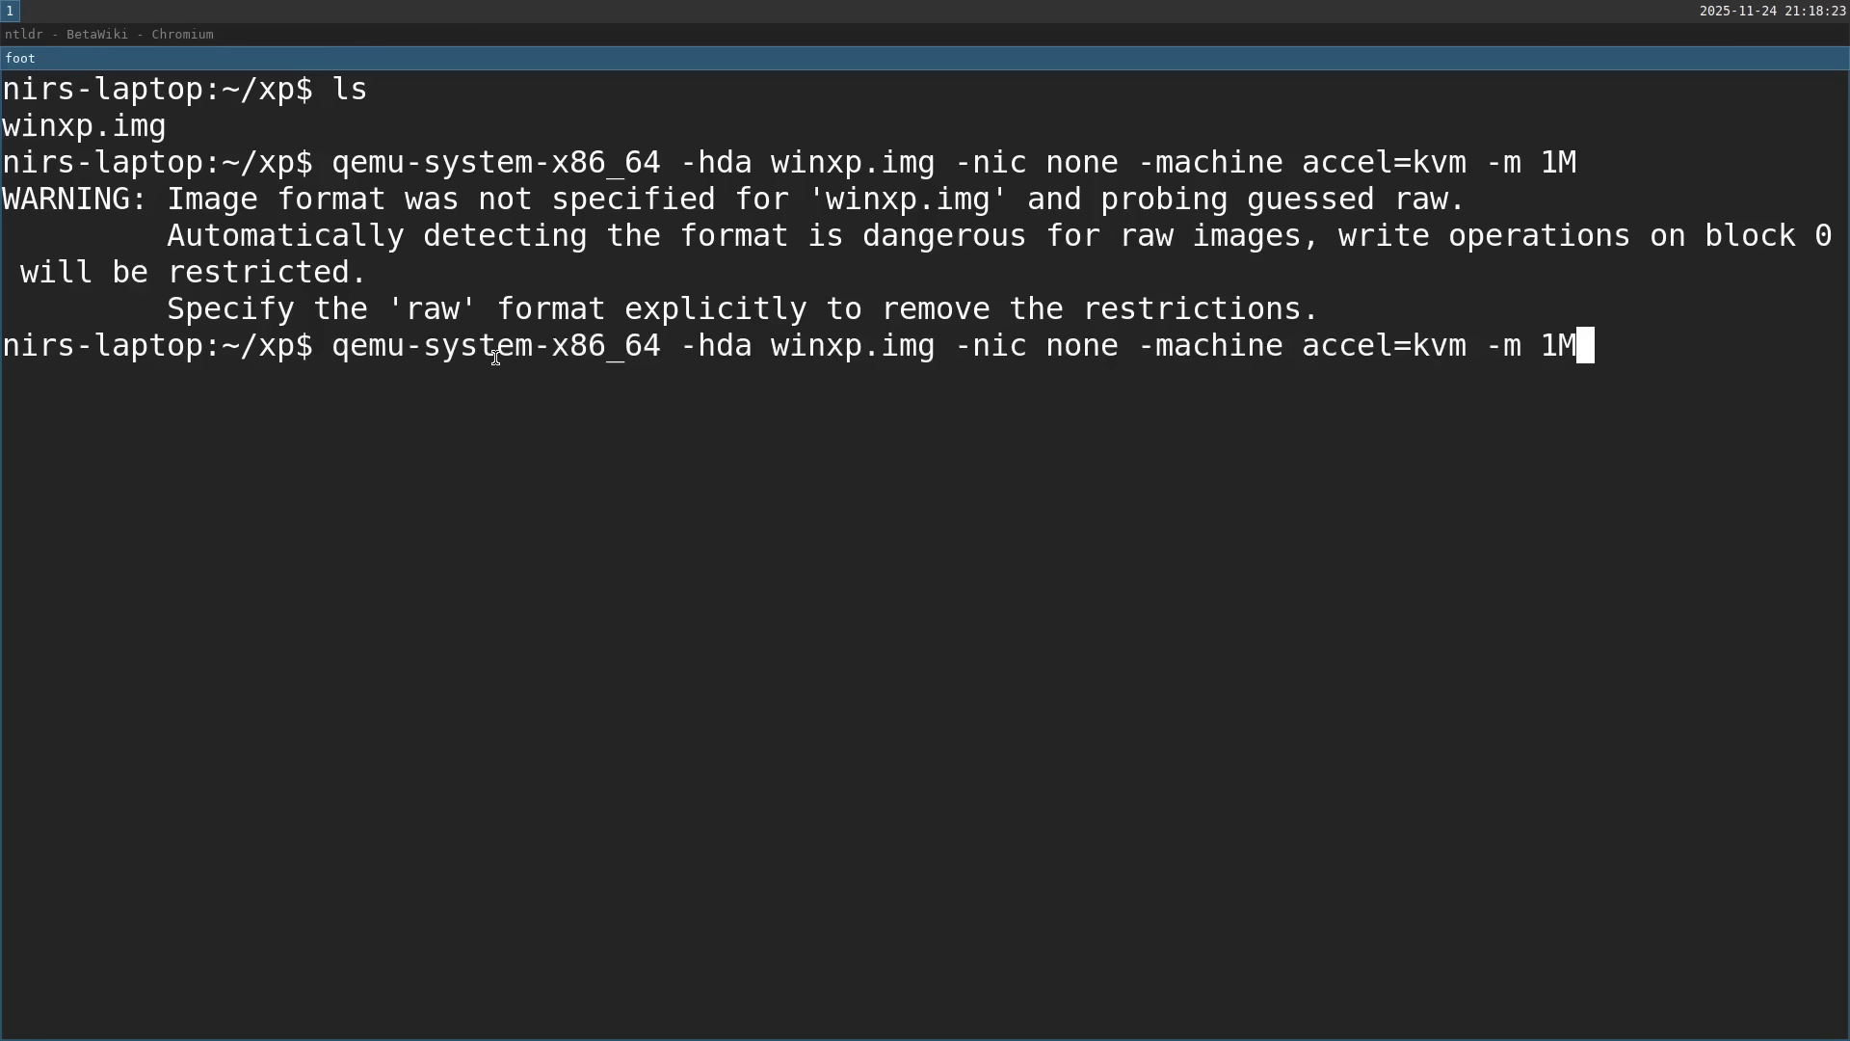
# Change the memory option from -m 1M to -m 1G and launch the Windows XP VM.
pyautogui.press('BackSpace')
pyautogui.write('G')
pyautogui.press('Return')
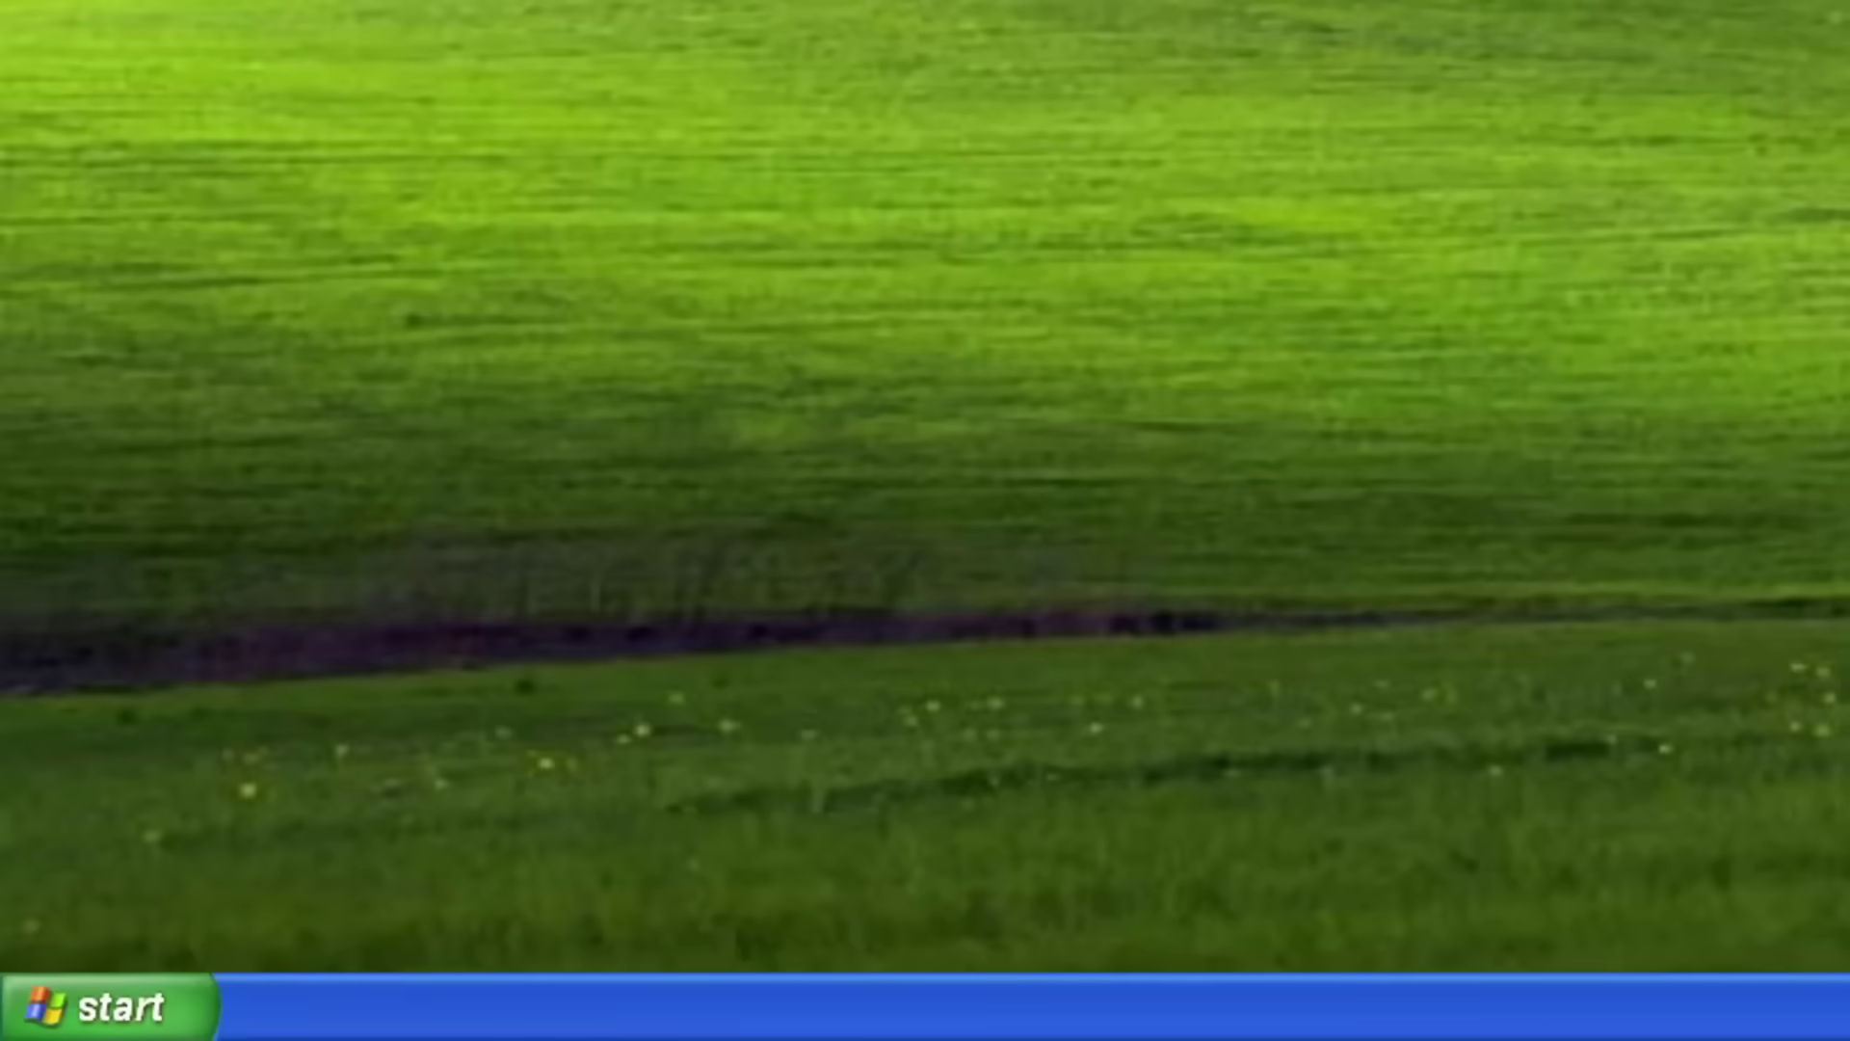
# Open a command prompt at C:\ and check ntldr's attributes and the attrib help.
pyautogui.press('super+r')
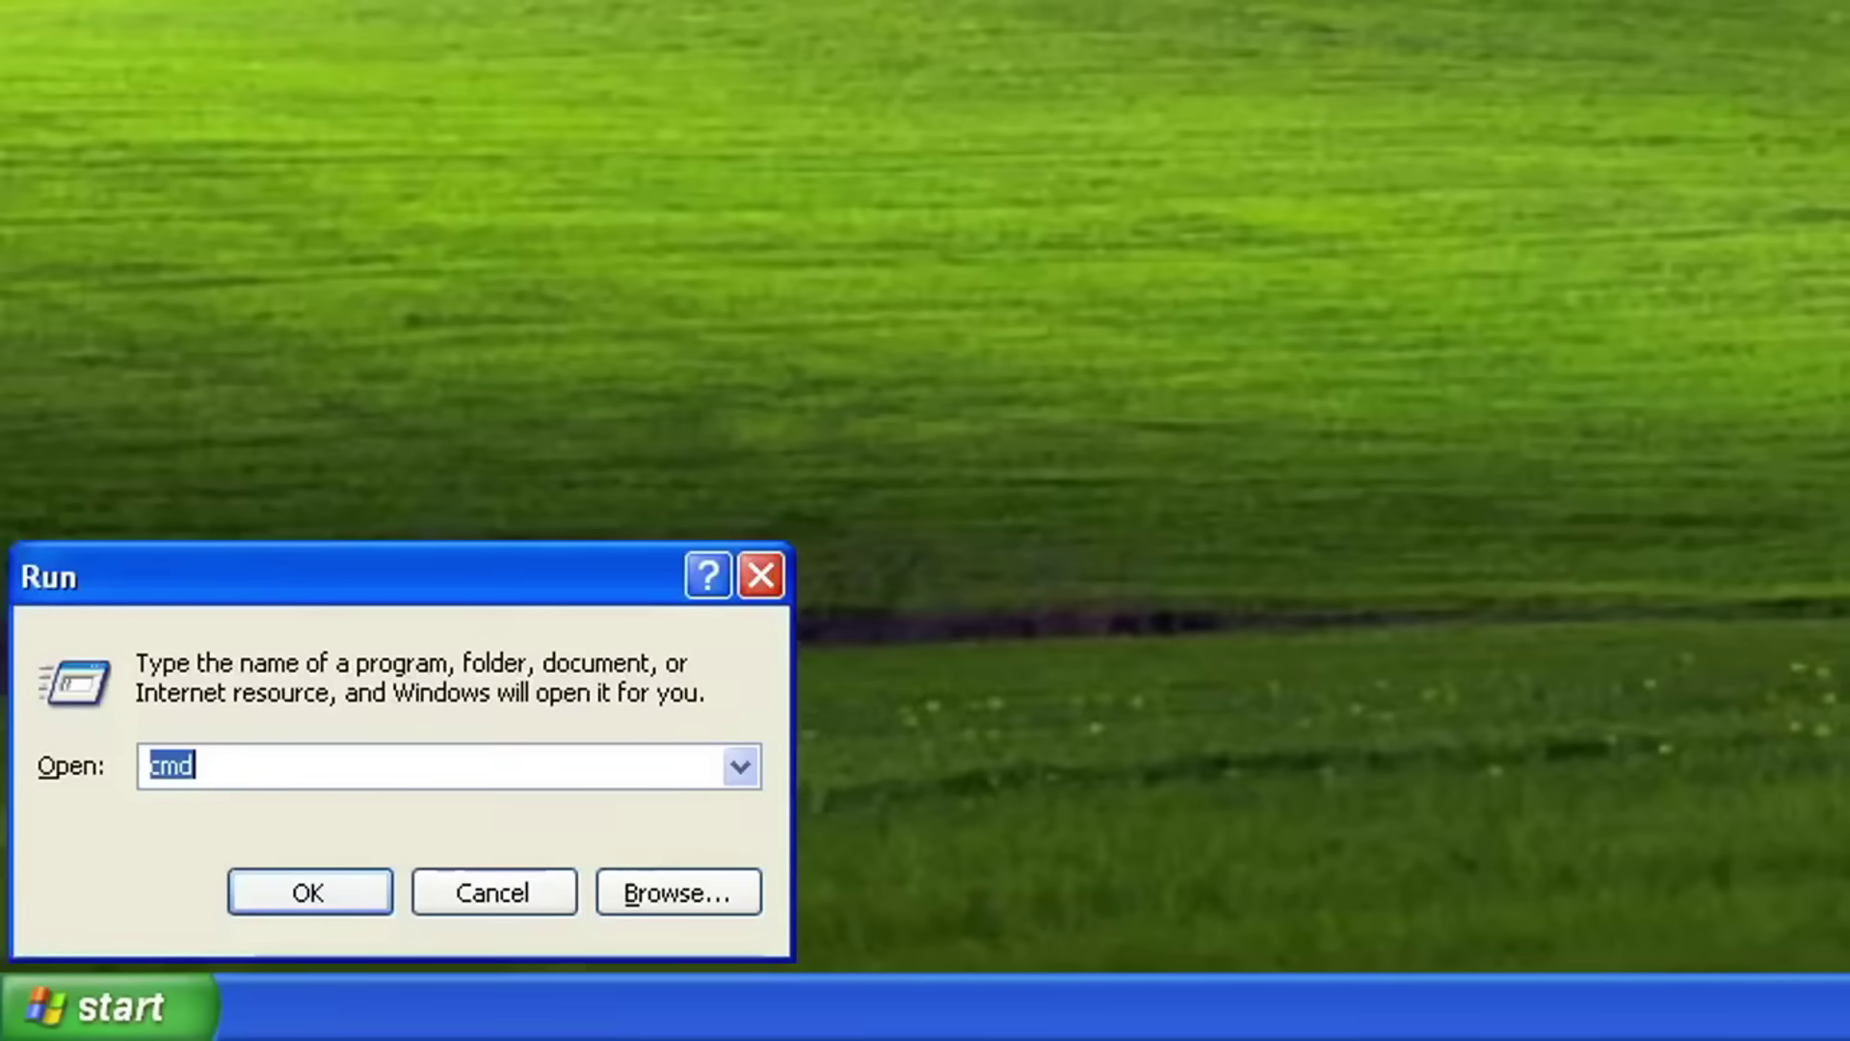
pyautogui.press('Return')
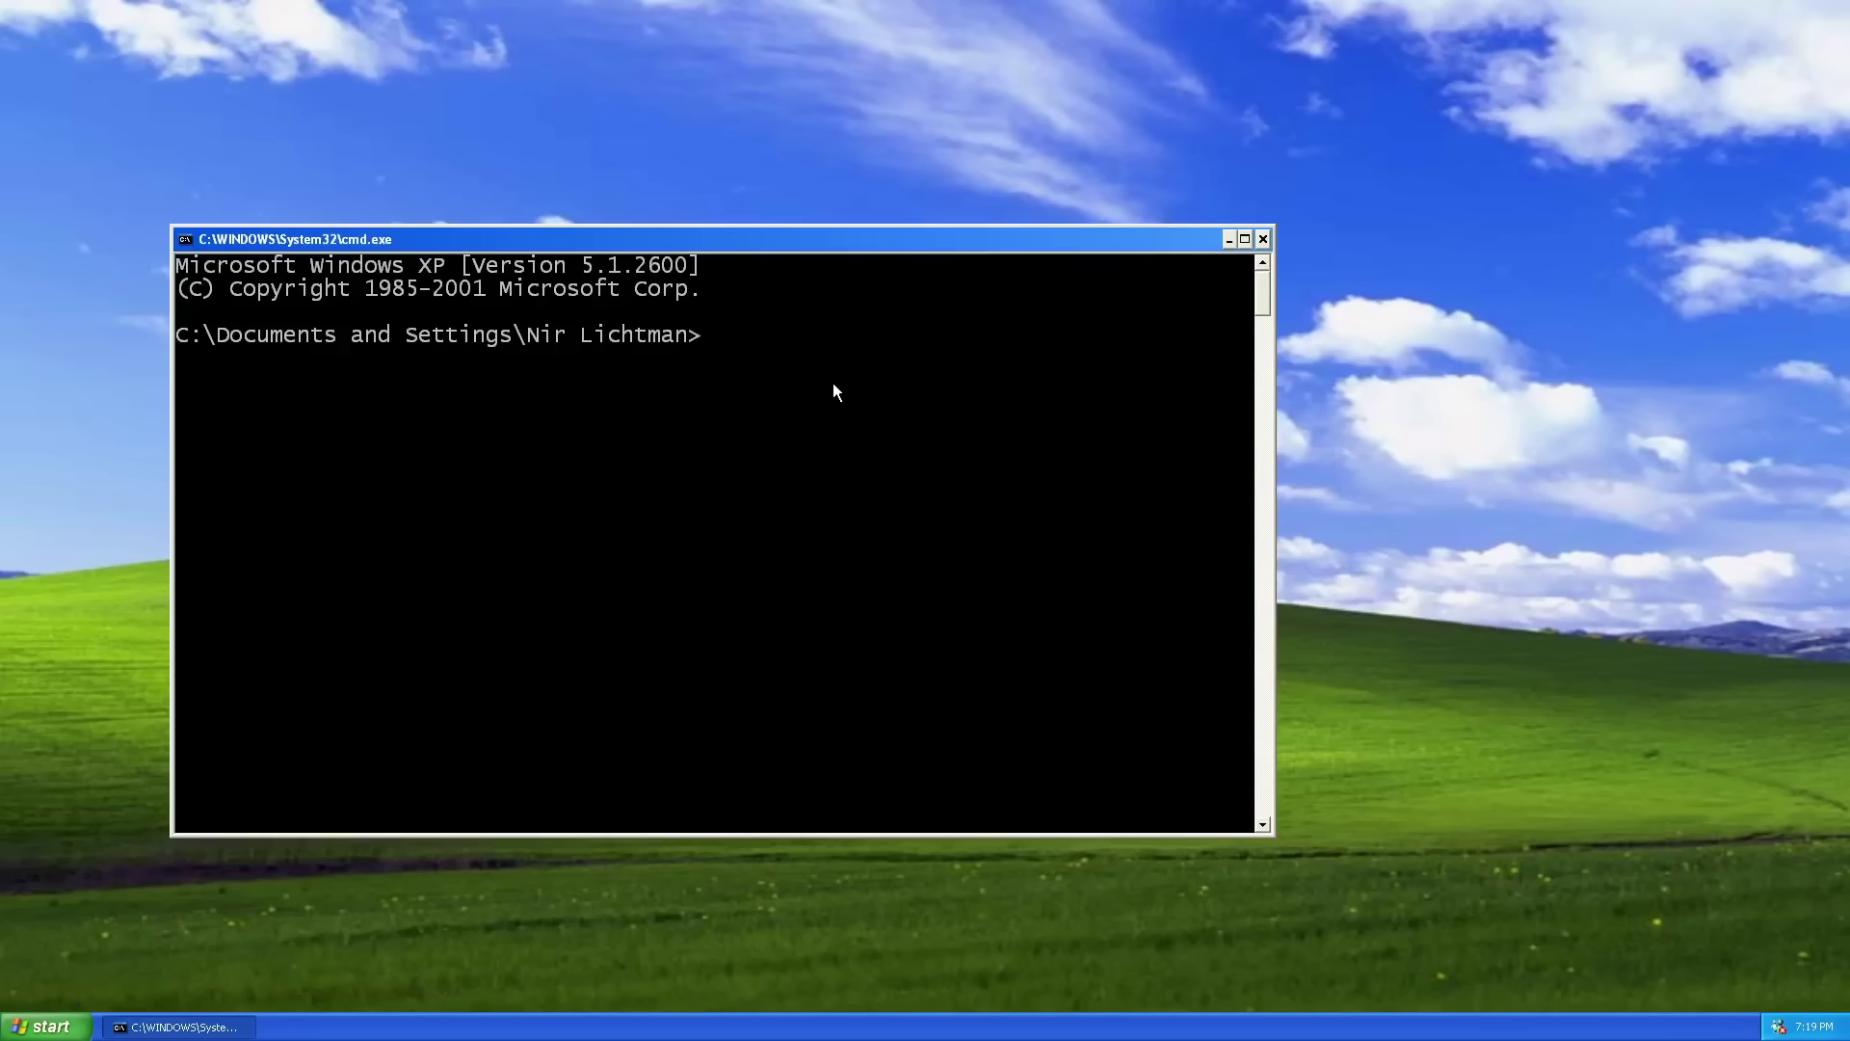
pyautogui.write('cd \\')
pyautogui.press('Return')
pyautogui.write('attrib ntldr')
pyautogui.press('Return')
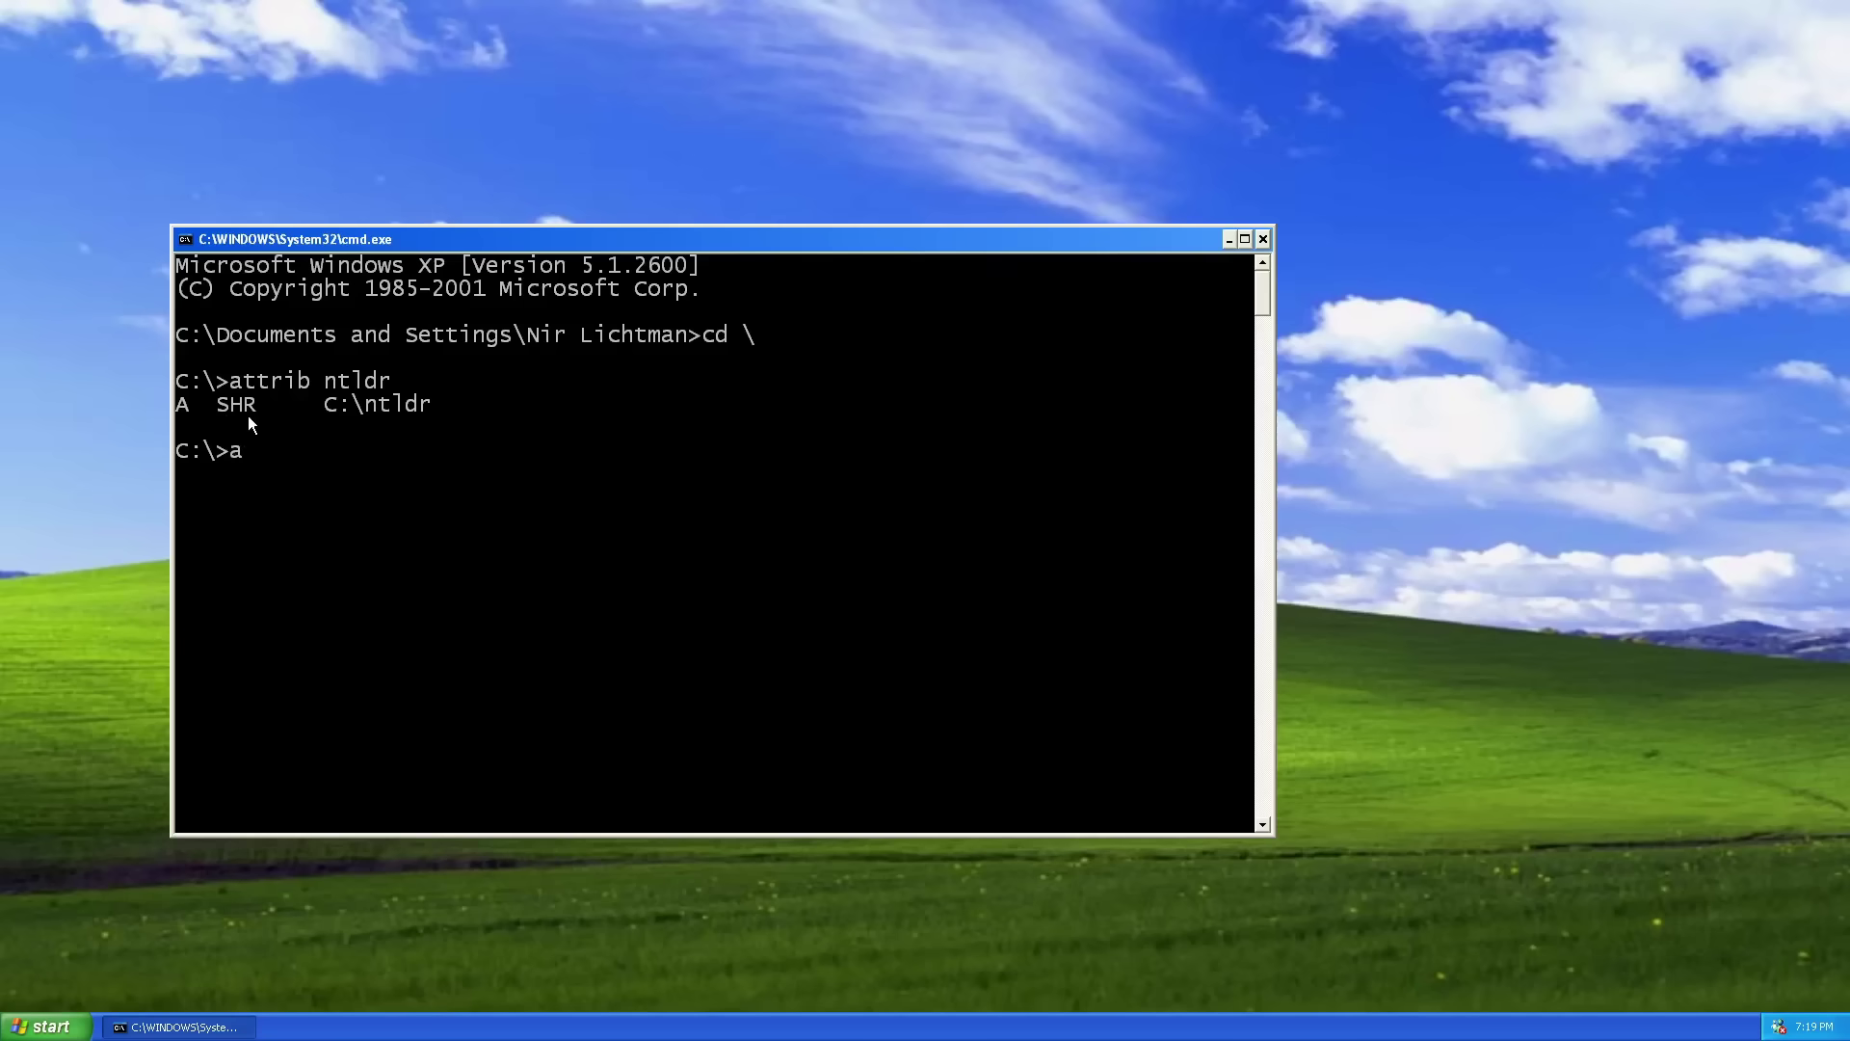
pyautogui.write('attrib /?')
pyautogui.press('Return')
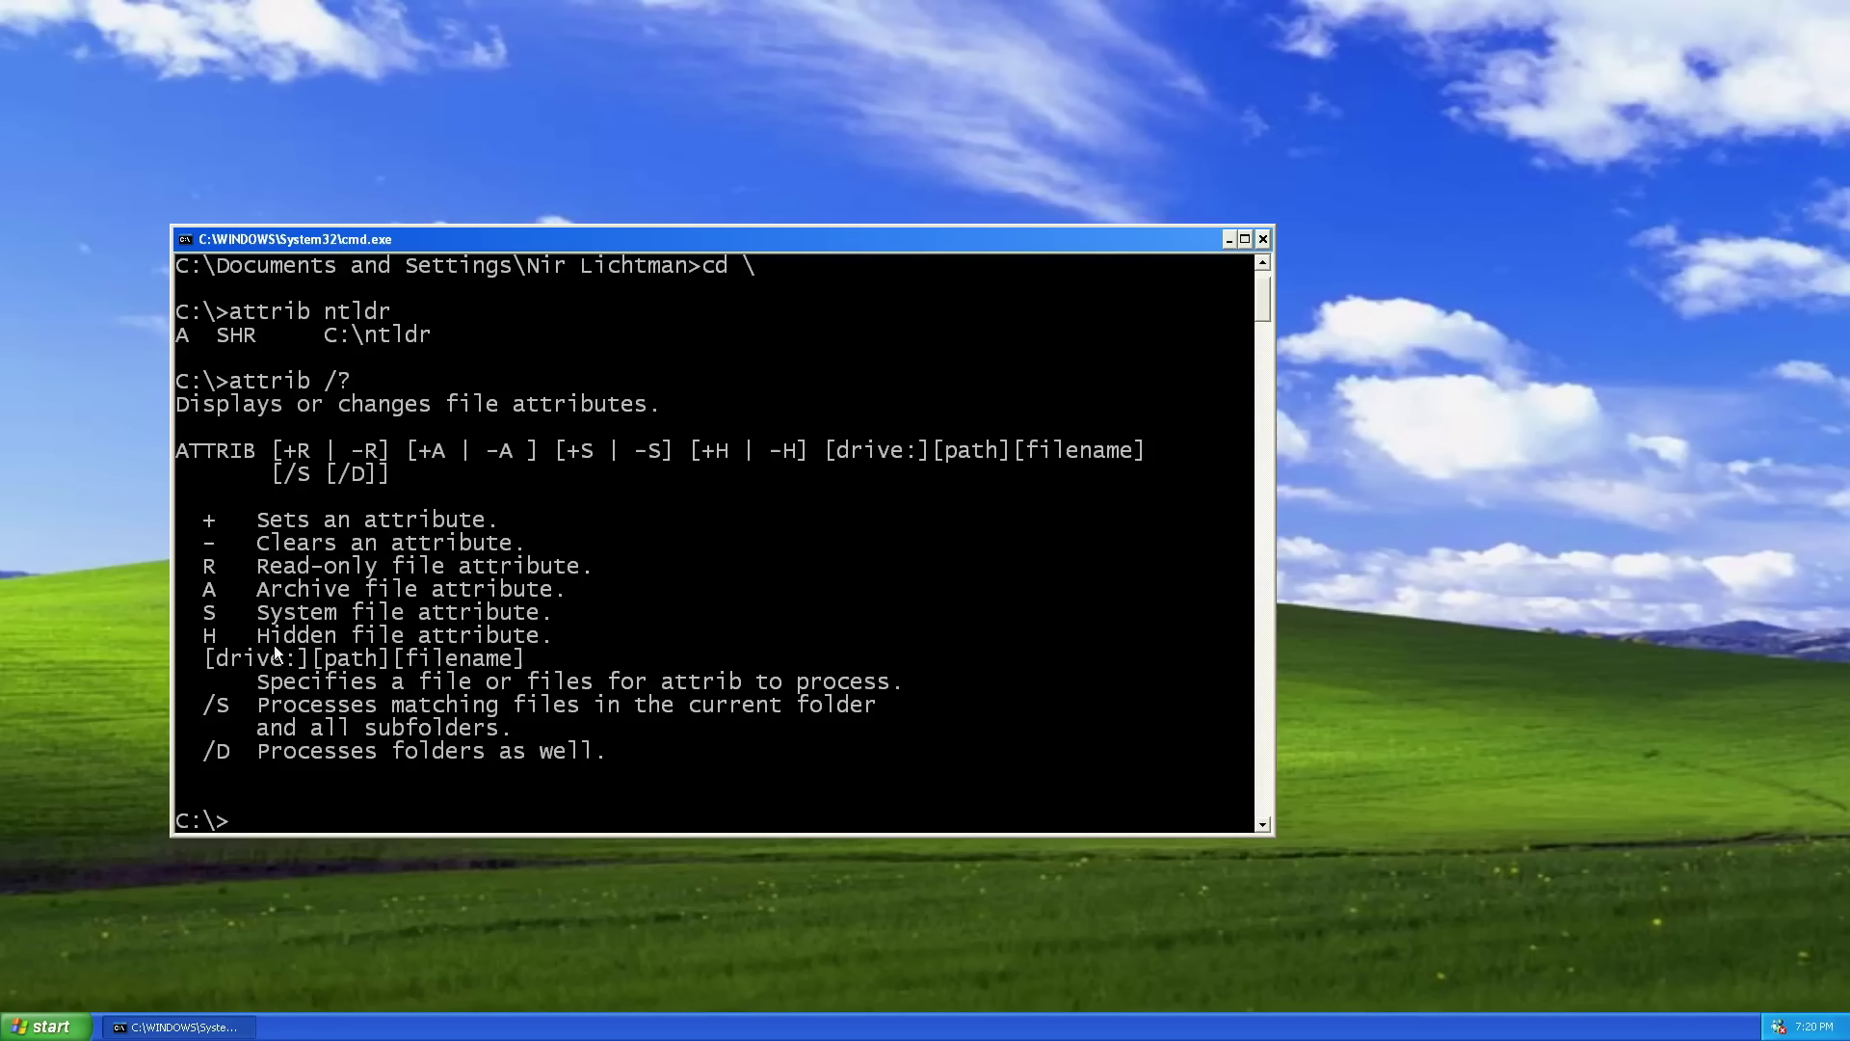
# Run 'attrib -s -h -r ntldr' to clear its system, hidden and read-only flags.
pyautogui.press('Up')
pyautogui.press('BackSpace')
pyautogui.press('BackSpace')
pyautogui.write('-s -h -r ntldr')
pyautogui.press('Return')
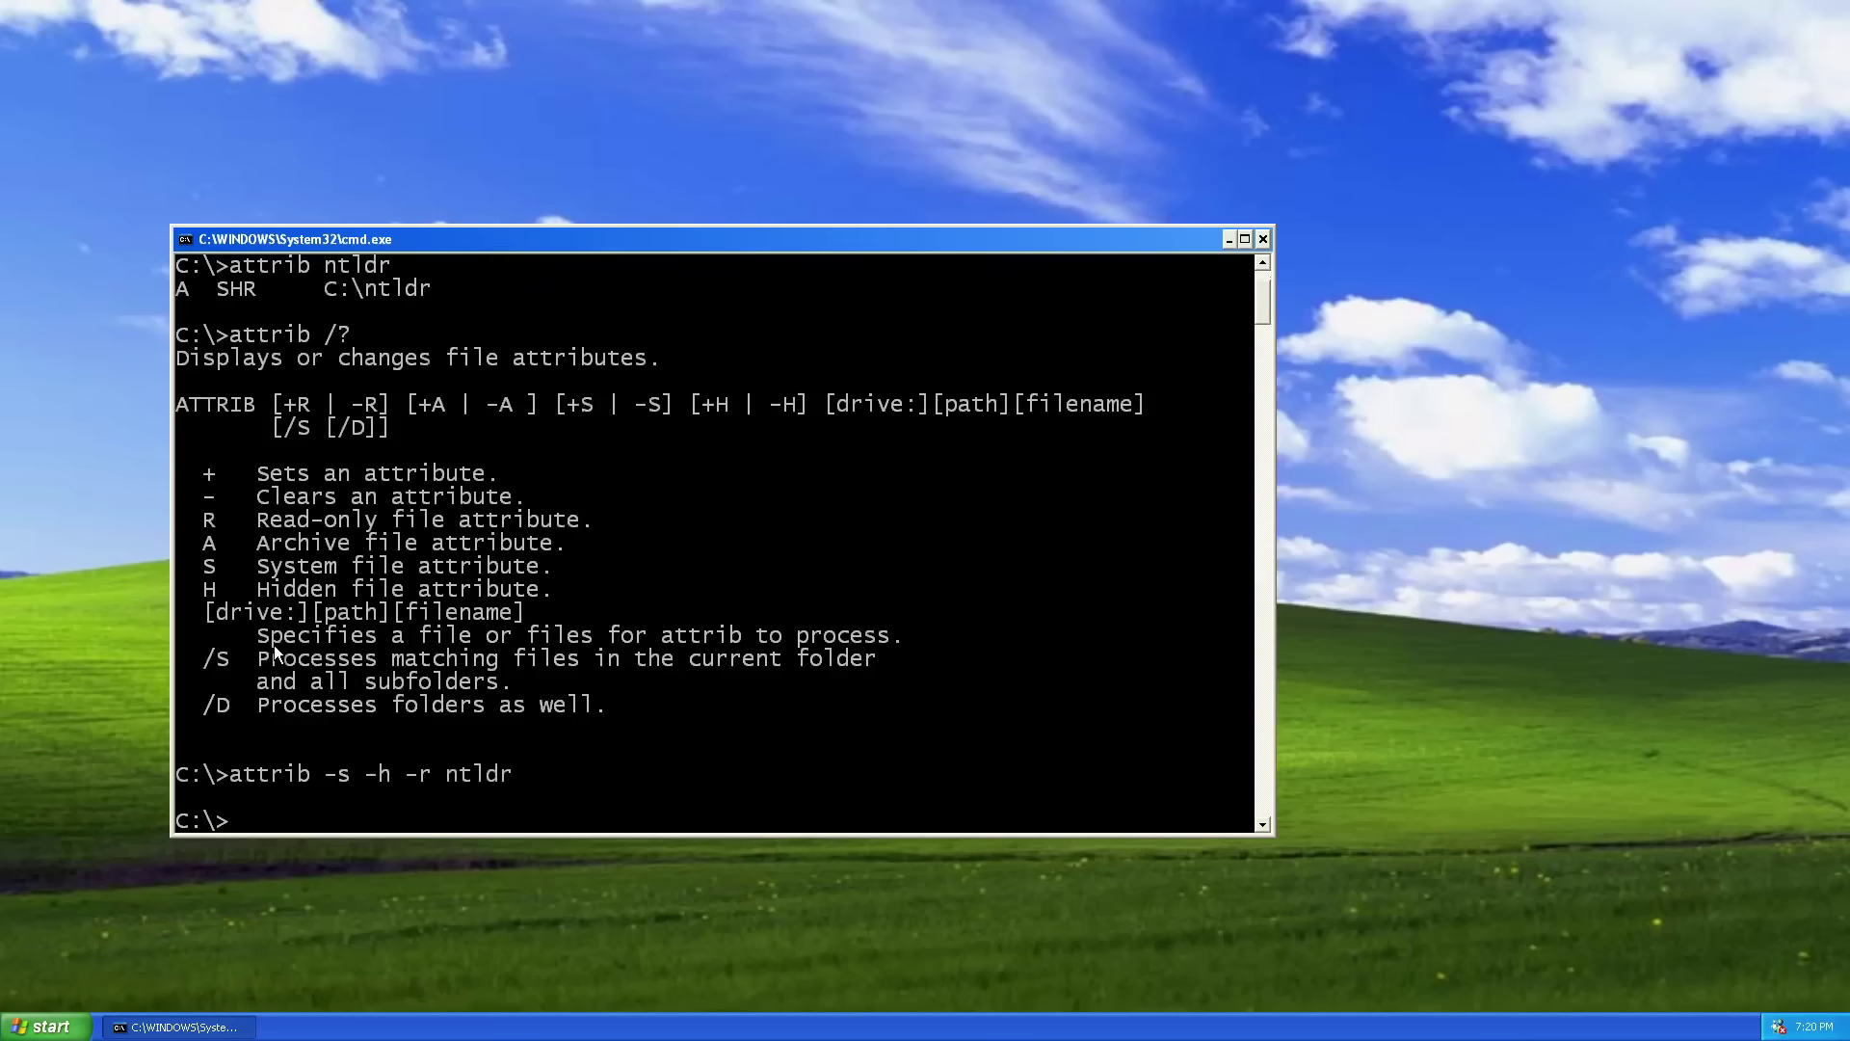
pyautogui.write('exit')
# Launch HxD and open ntldr from the root of Local Disk (C:).
pyautogui.press('Return')
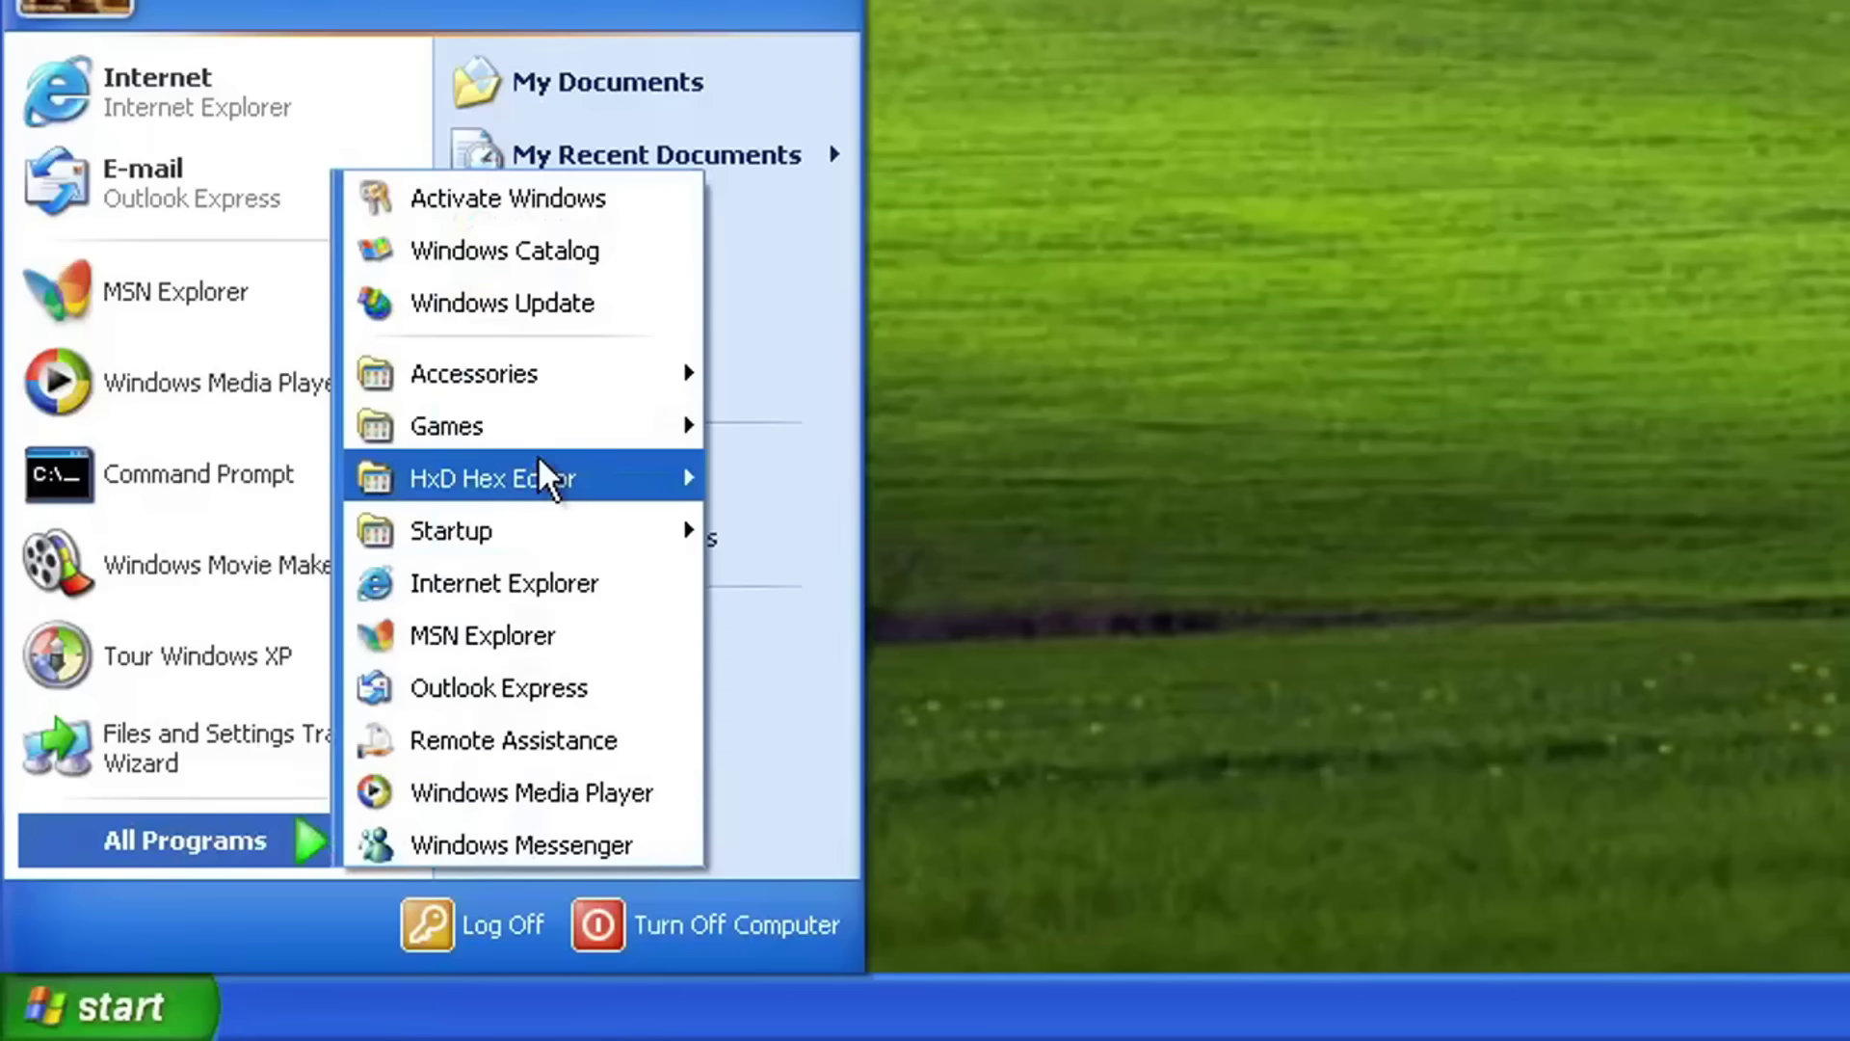
pyautogui.moveTo(527, 463)
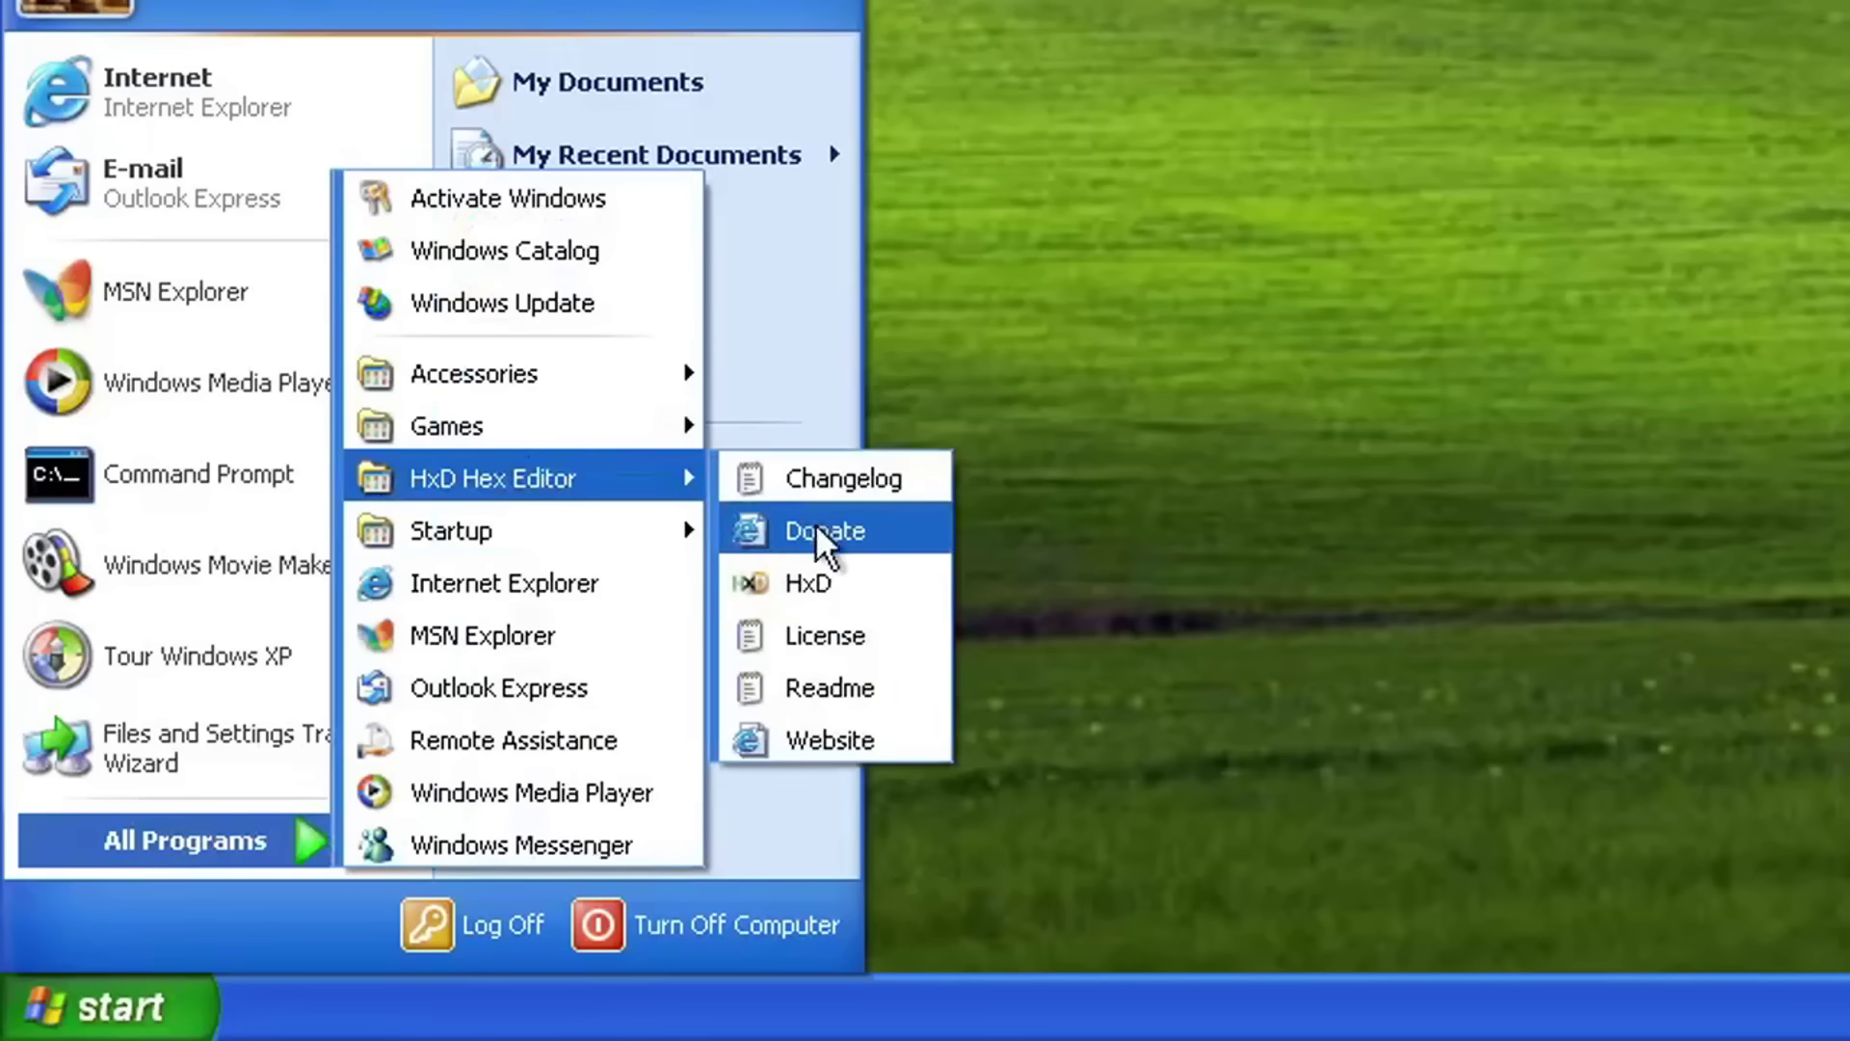
pyautogui.click(844, 580)
pyautogui.click(29, 37)
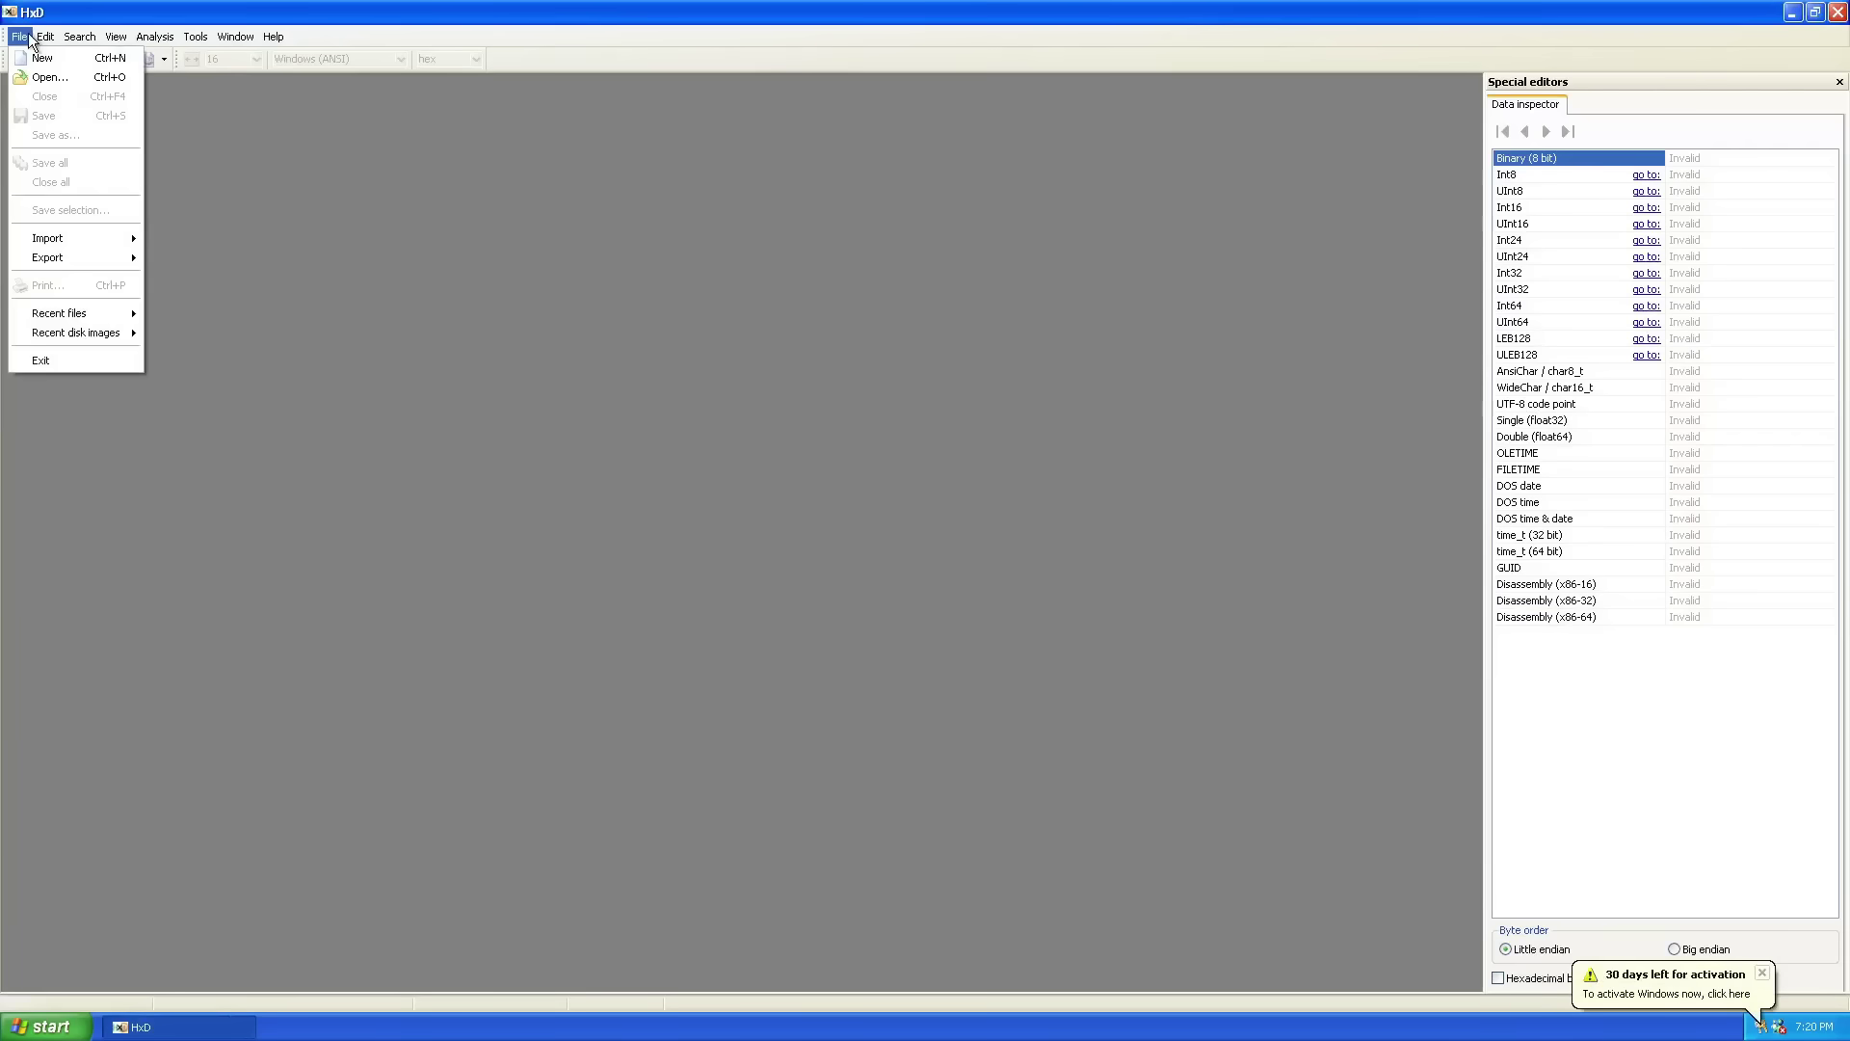
pyautogui.click(37, 77)
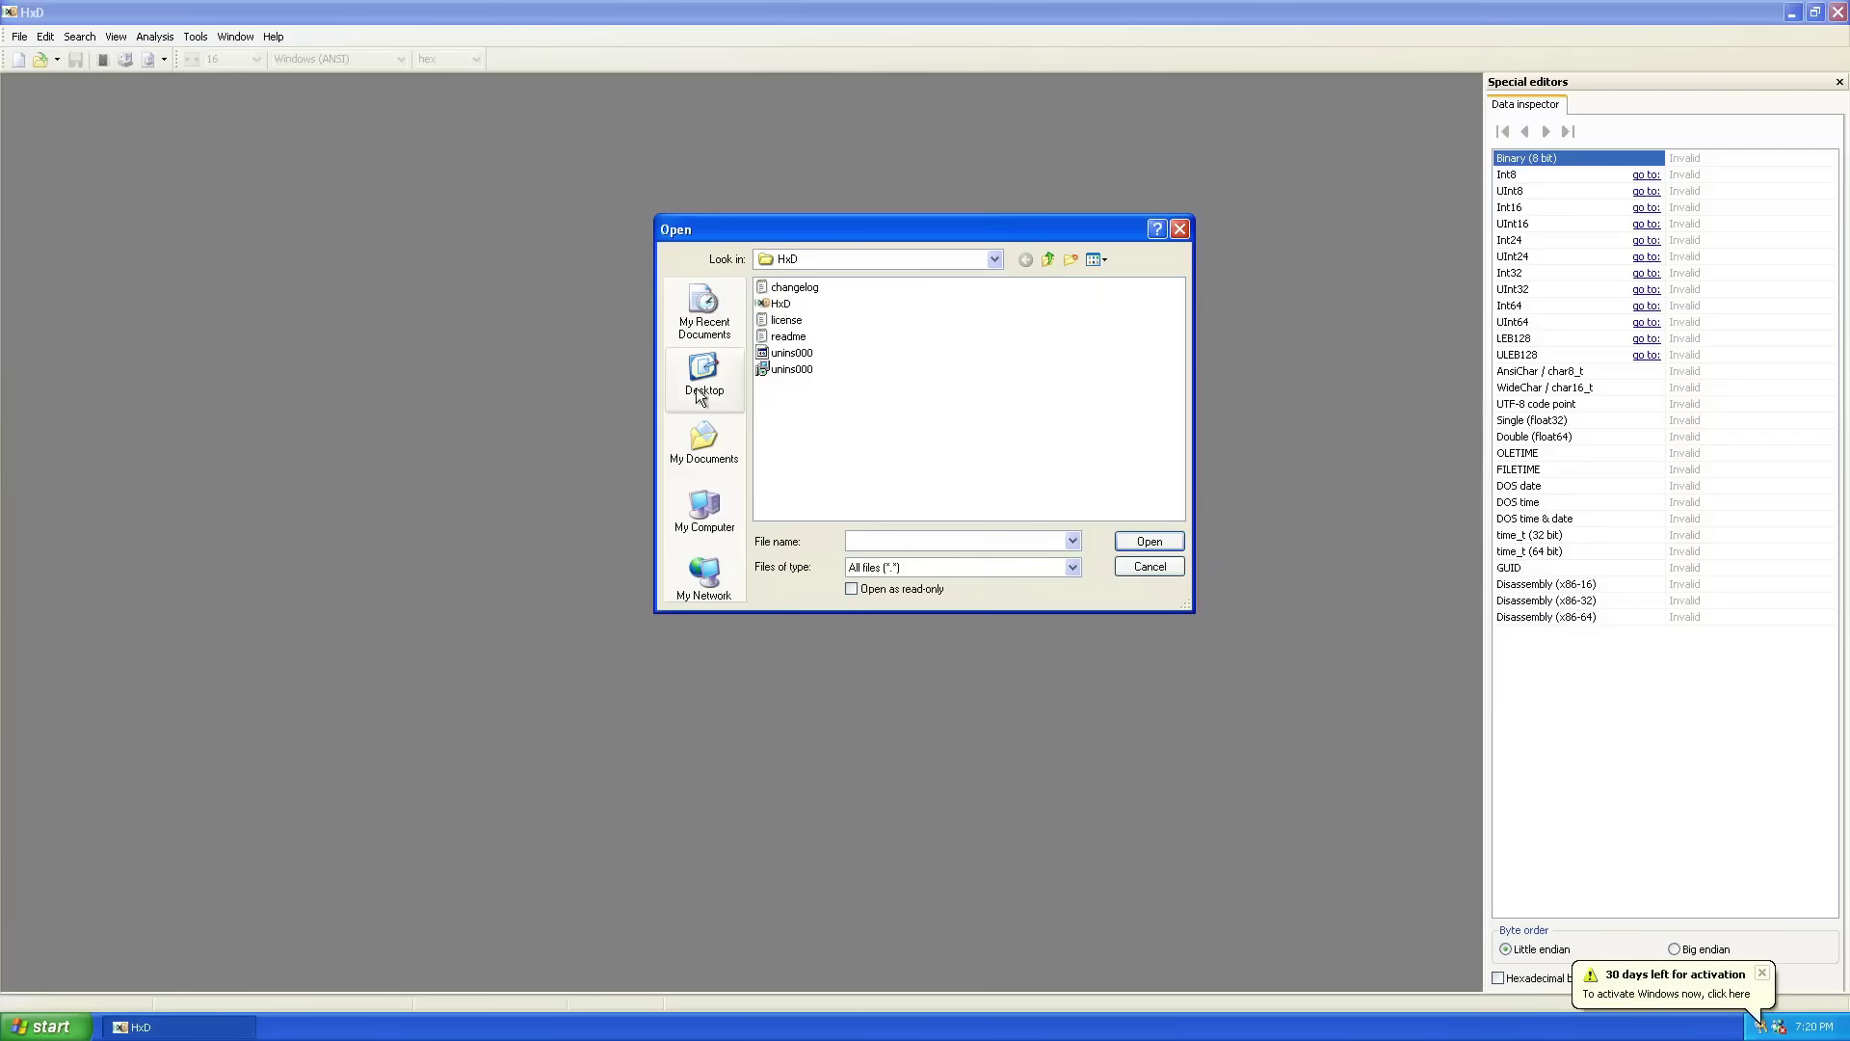
pyautogui.click(704, 506)
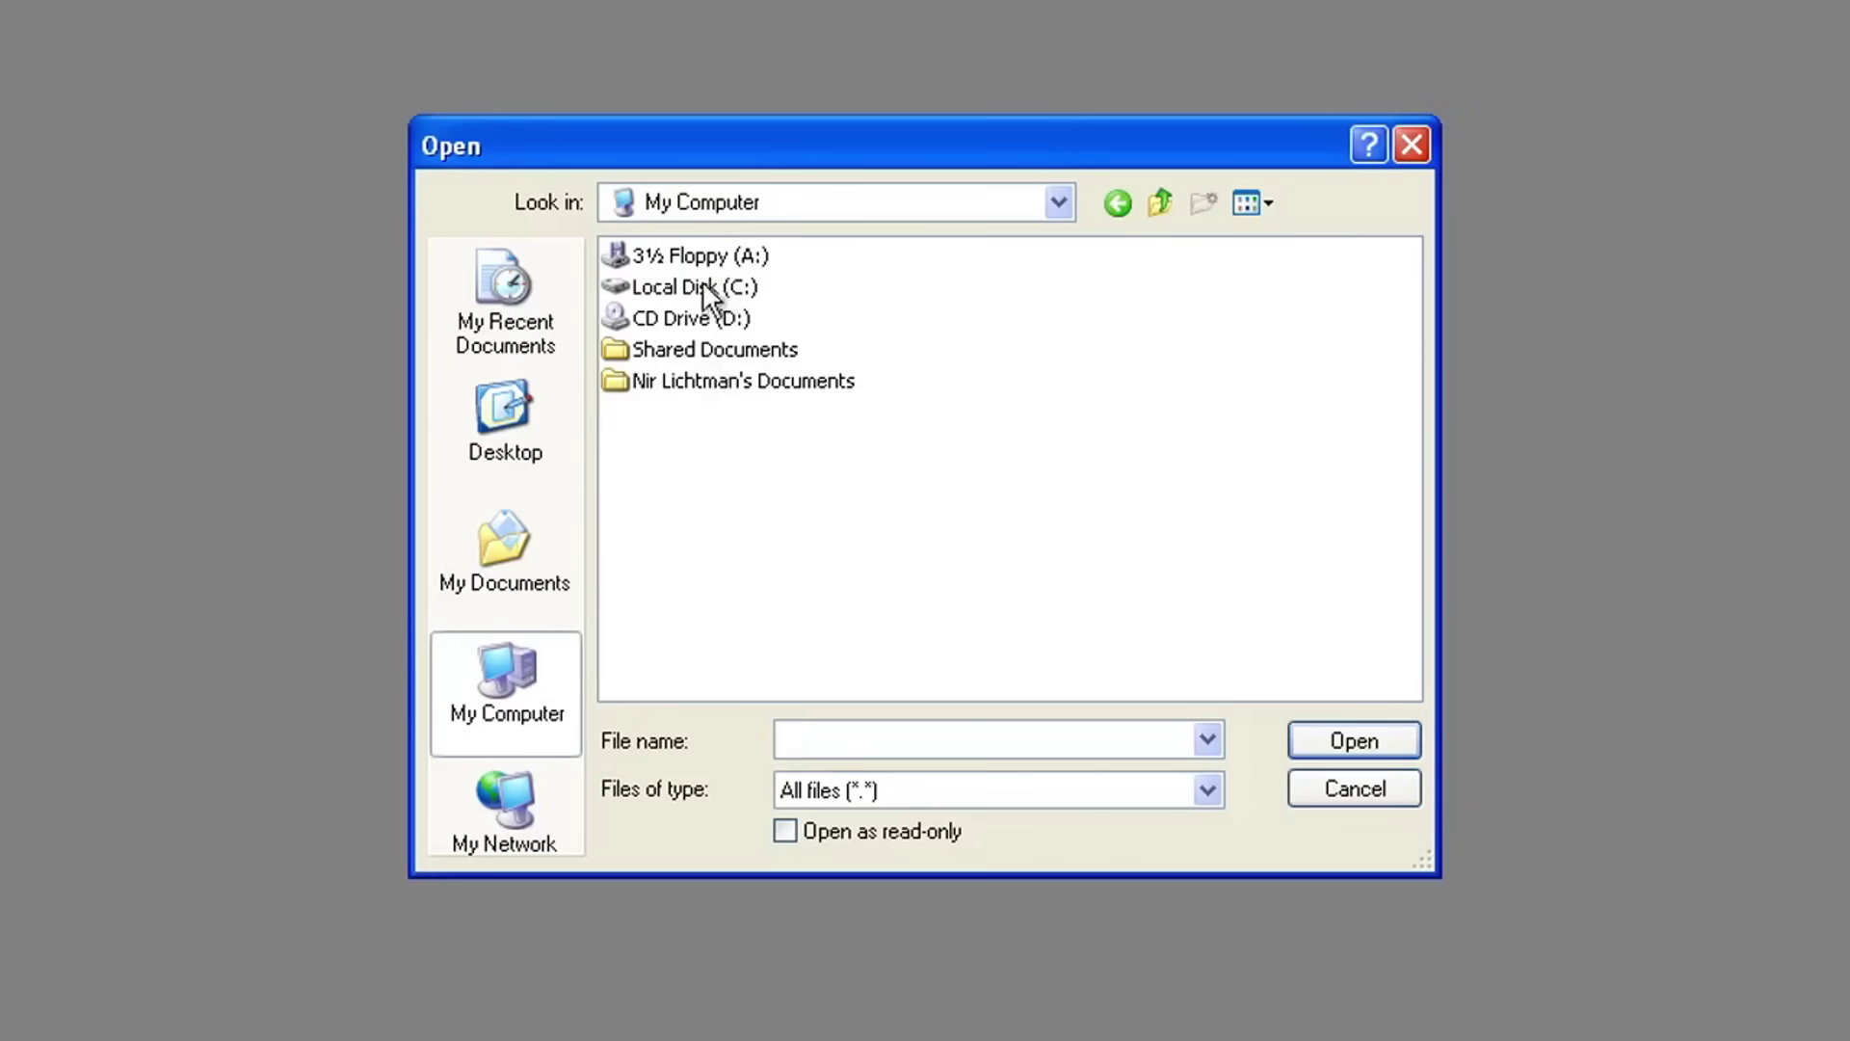
pyautogui.doubleClick(706, 289)
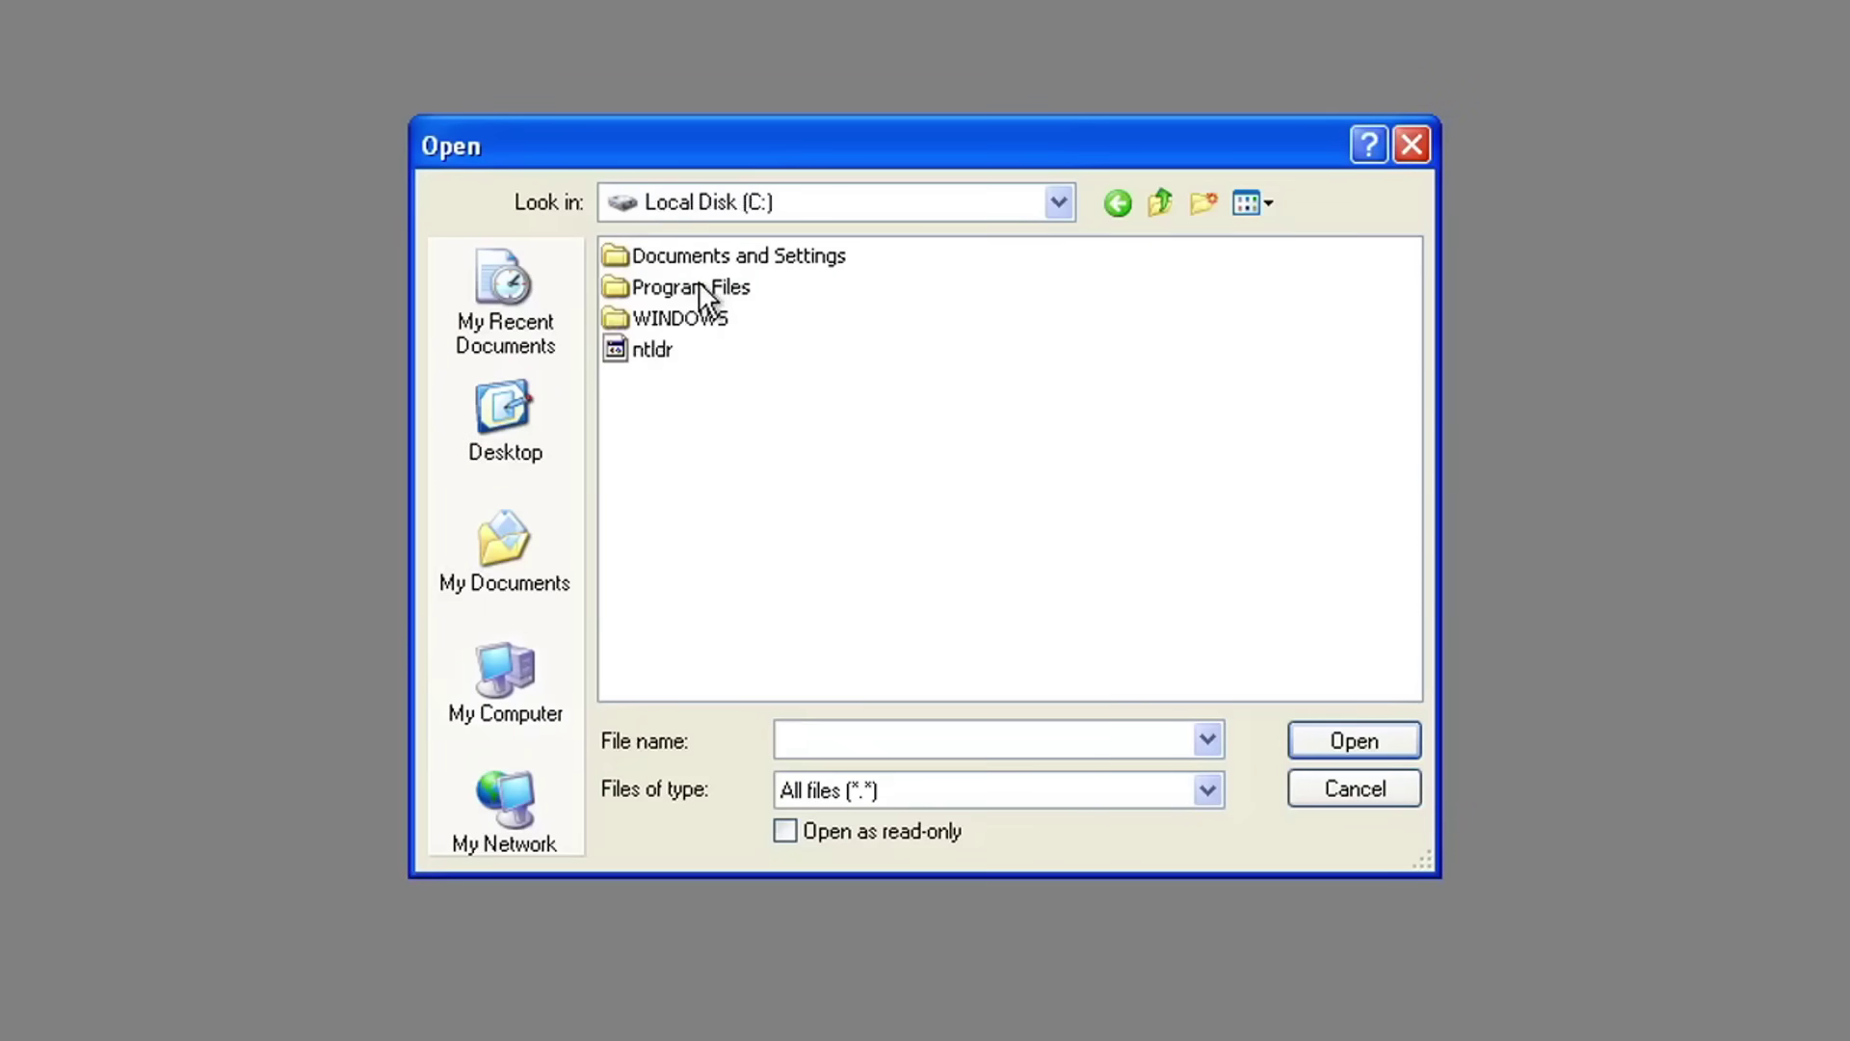
pyautogui.doubleClick(640, 352)
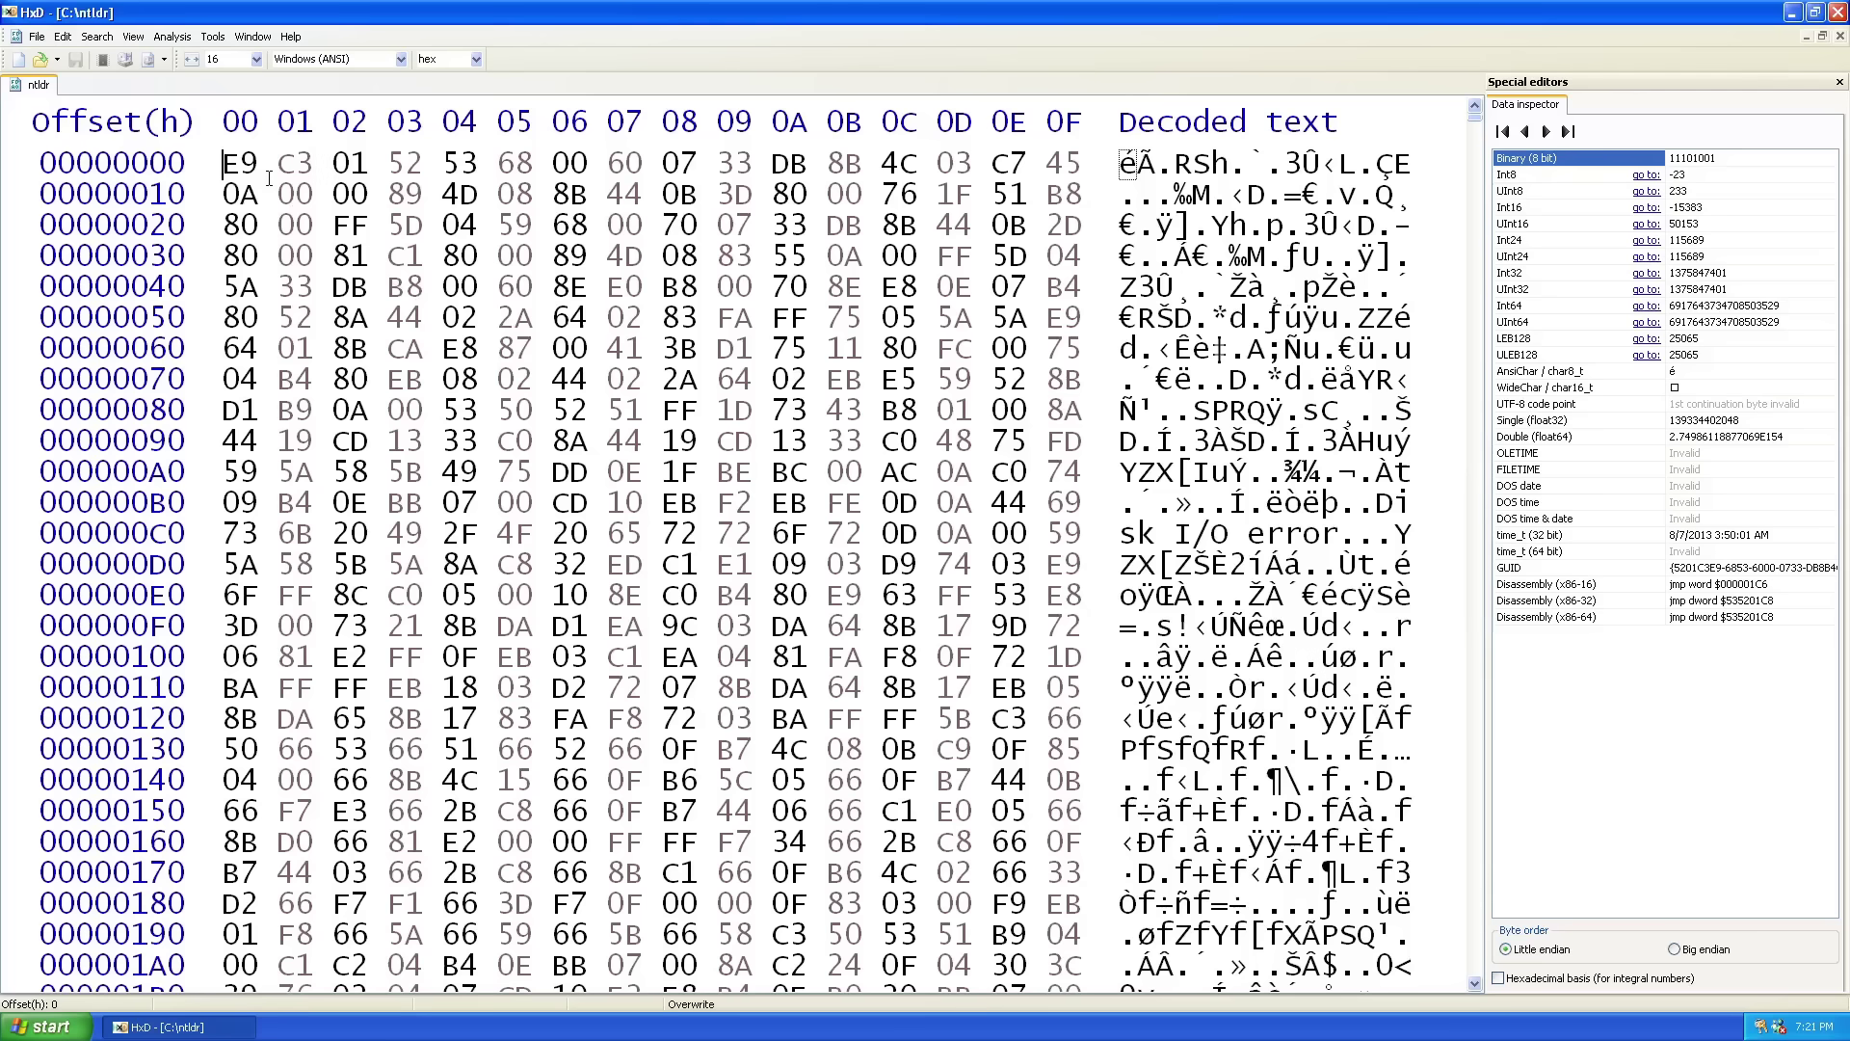
# Search ntldr for 'Windows NT' and locate the '7Mb of extended memory' message.
pyautogui.hotkey('ctrl', 'f')
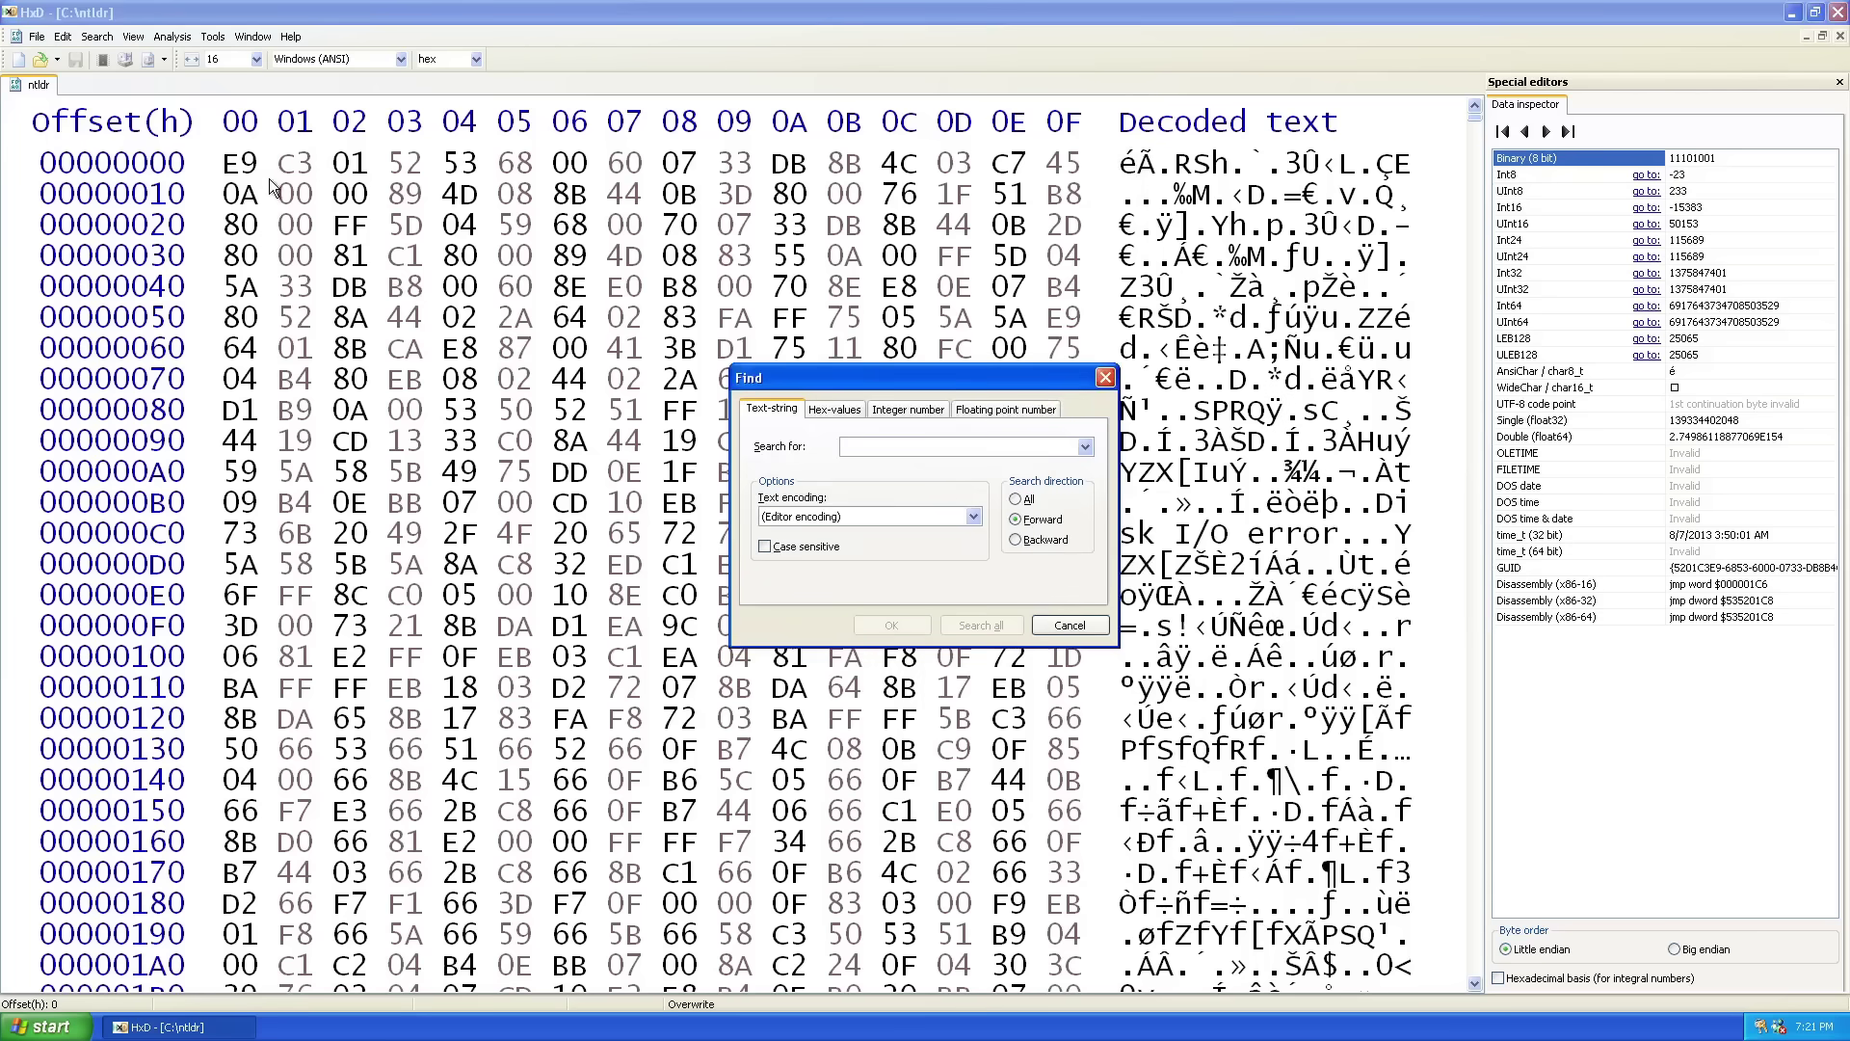
pyautogui.write('Windows NT')
pyautogui.press('Return')
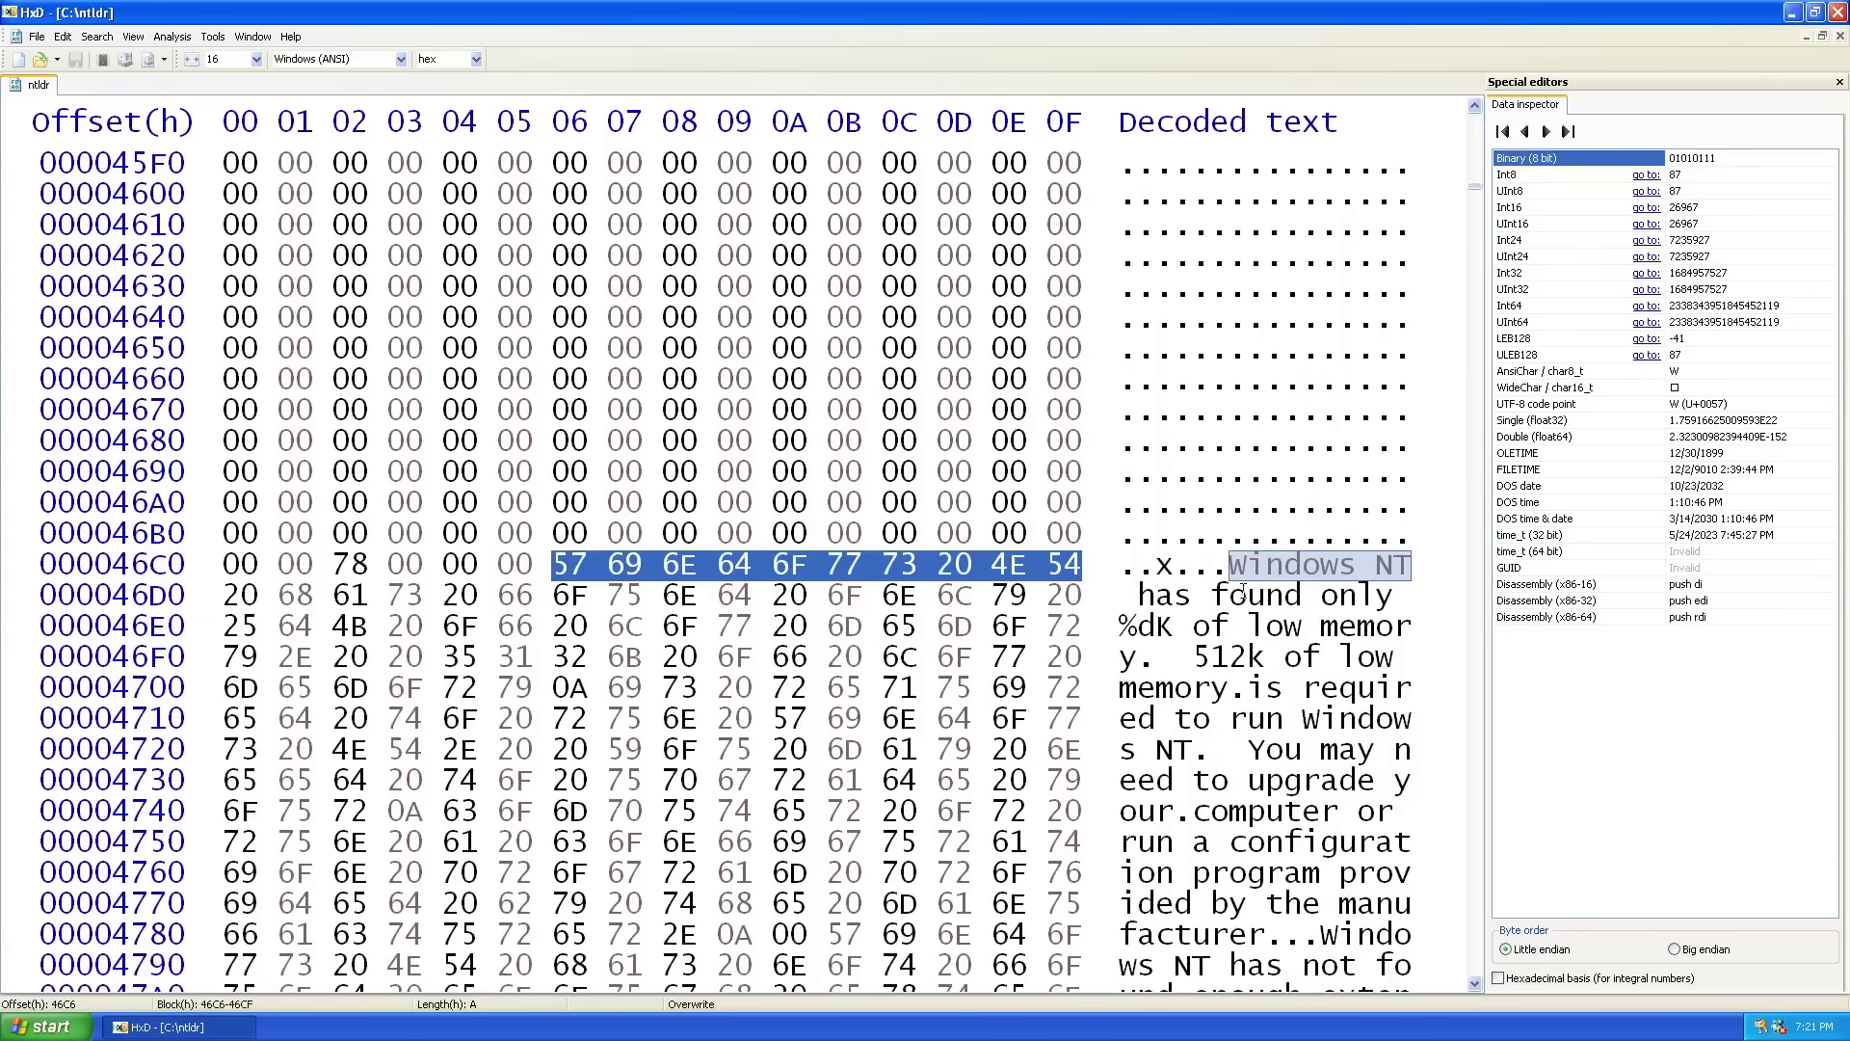
pyautogui.scroll(-4, 1243, 597)
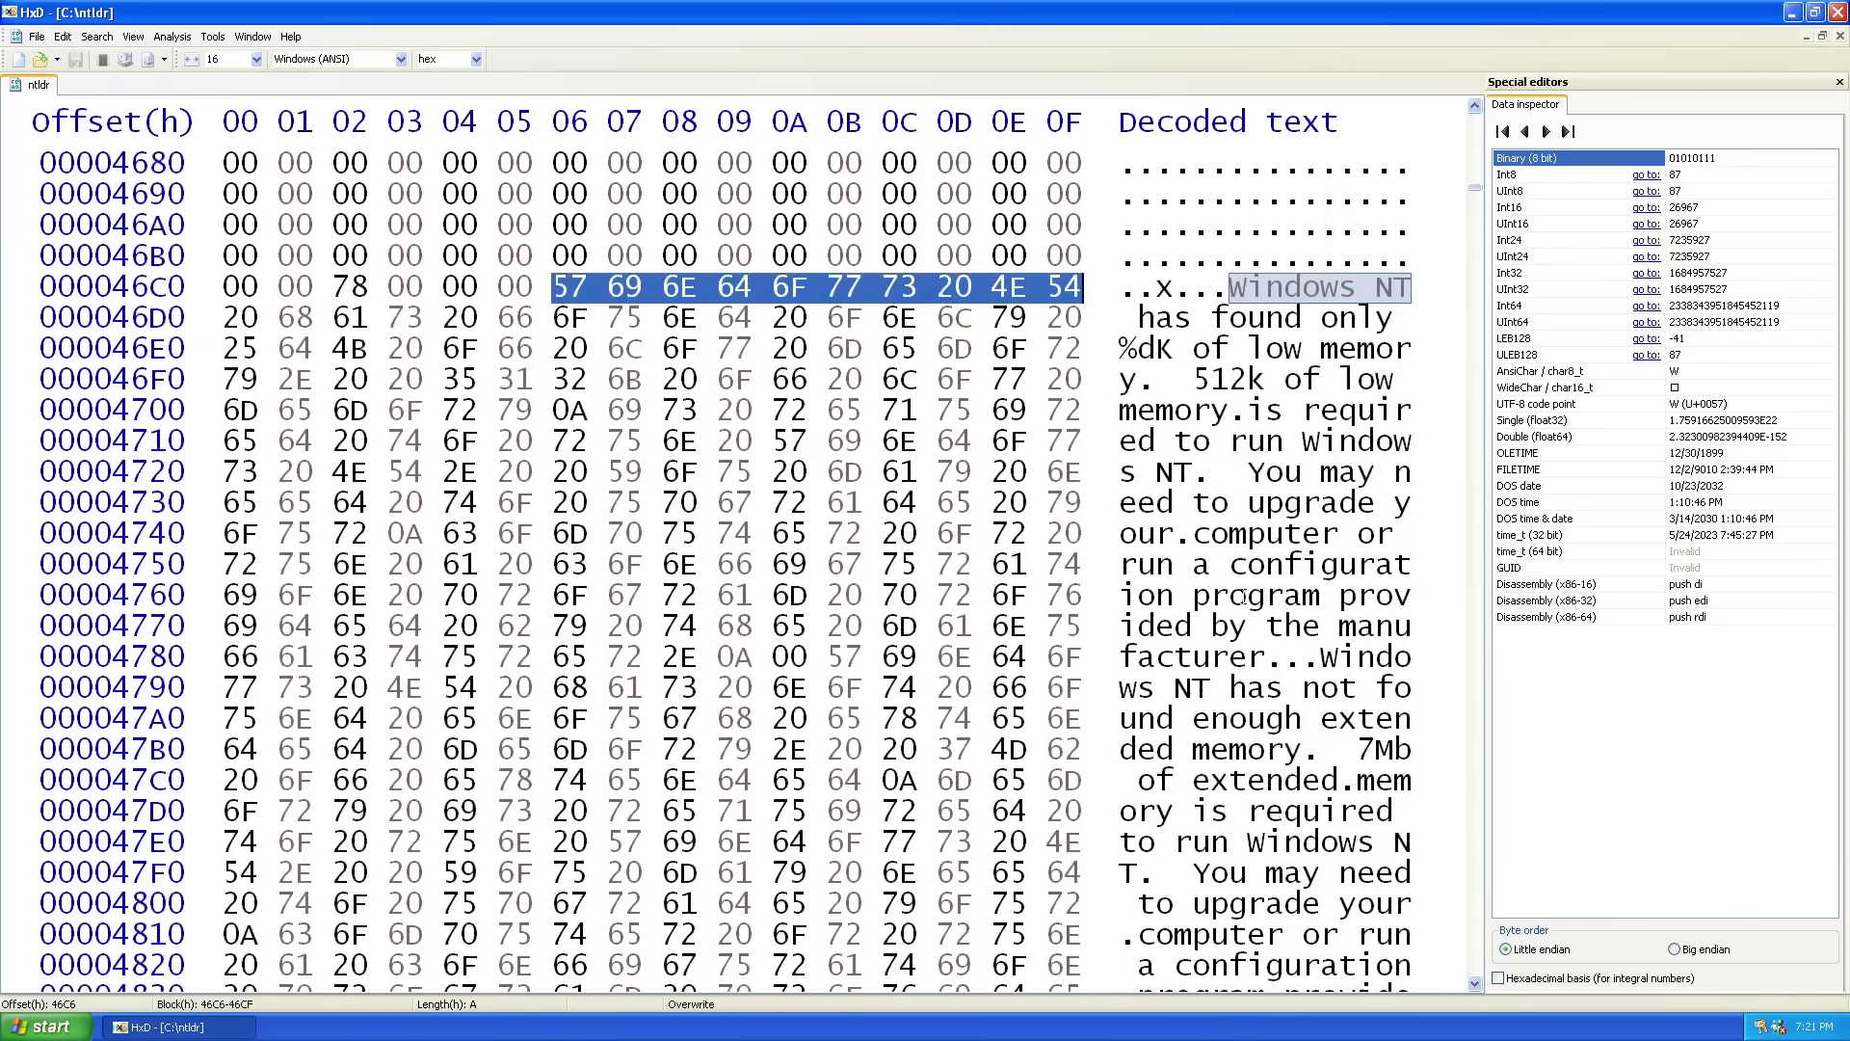
pyautogui.moveTo(1354, 654)
pyautogui.mouseDown()
pyautogui.moveTo(1407, 659)
pyautogui.moveTo(1341, 687)
pyautogui.moveTo(1359, 687)
pyautogui.mouseUp()
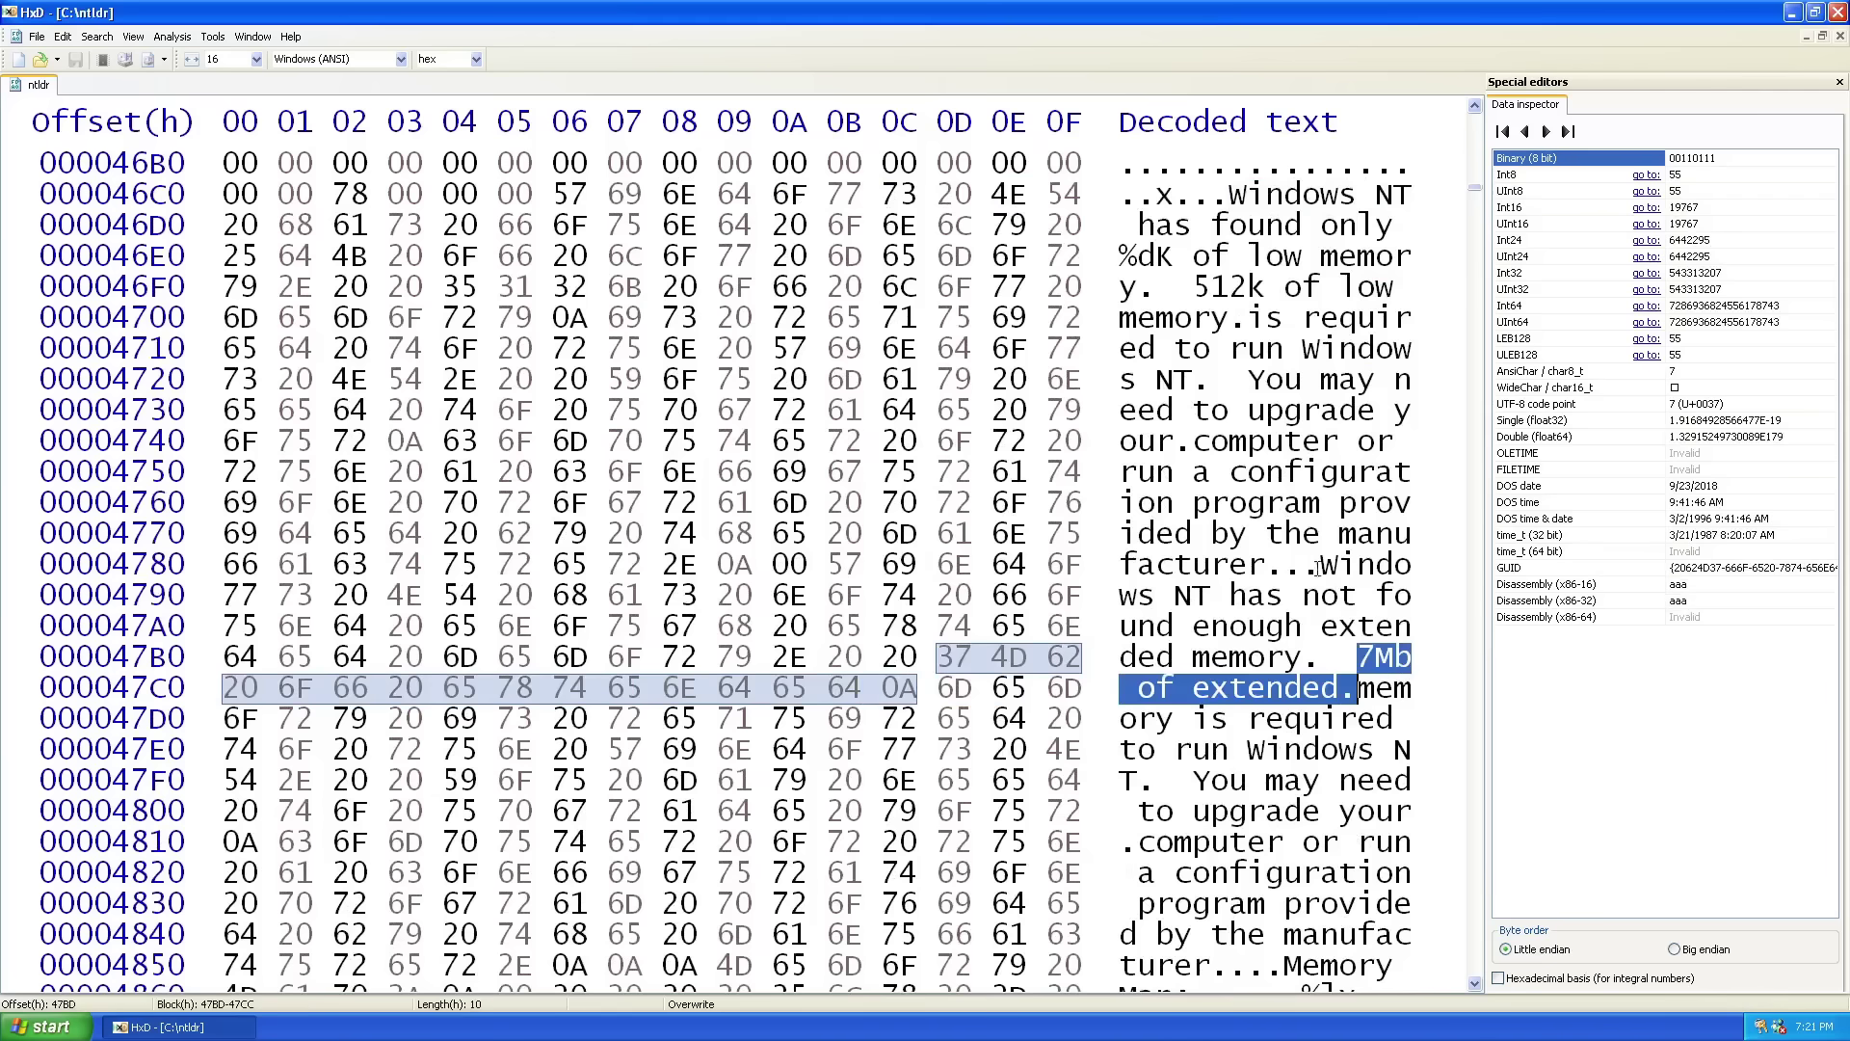
pyautogui.moveTo(1316, 568); pyautogui.dragTo(1388, 751)
# Change byte 47BE from M to G so it reads '7Gb', and save ntldr.
pyautogui.click(1384, 657)
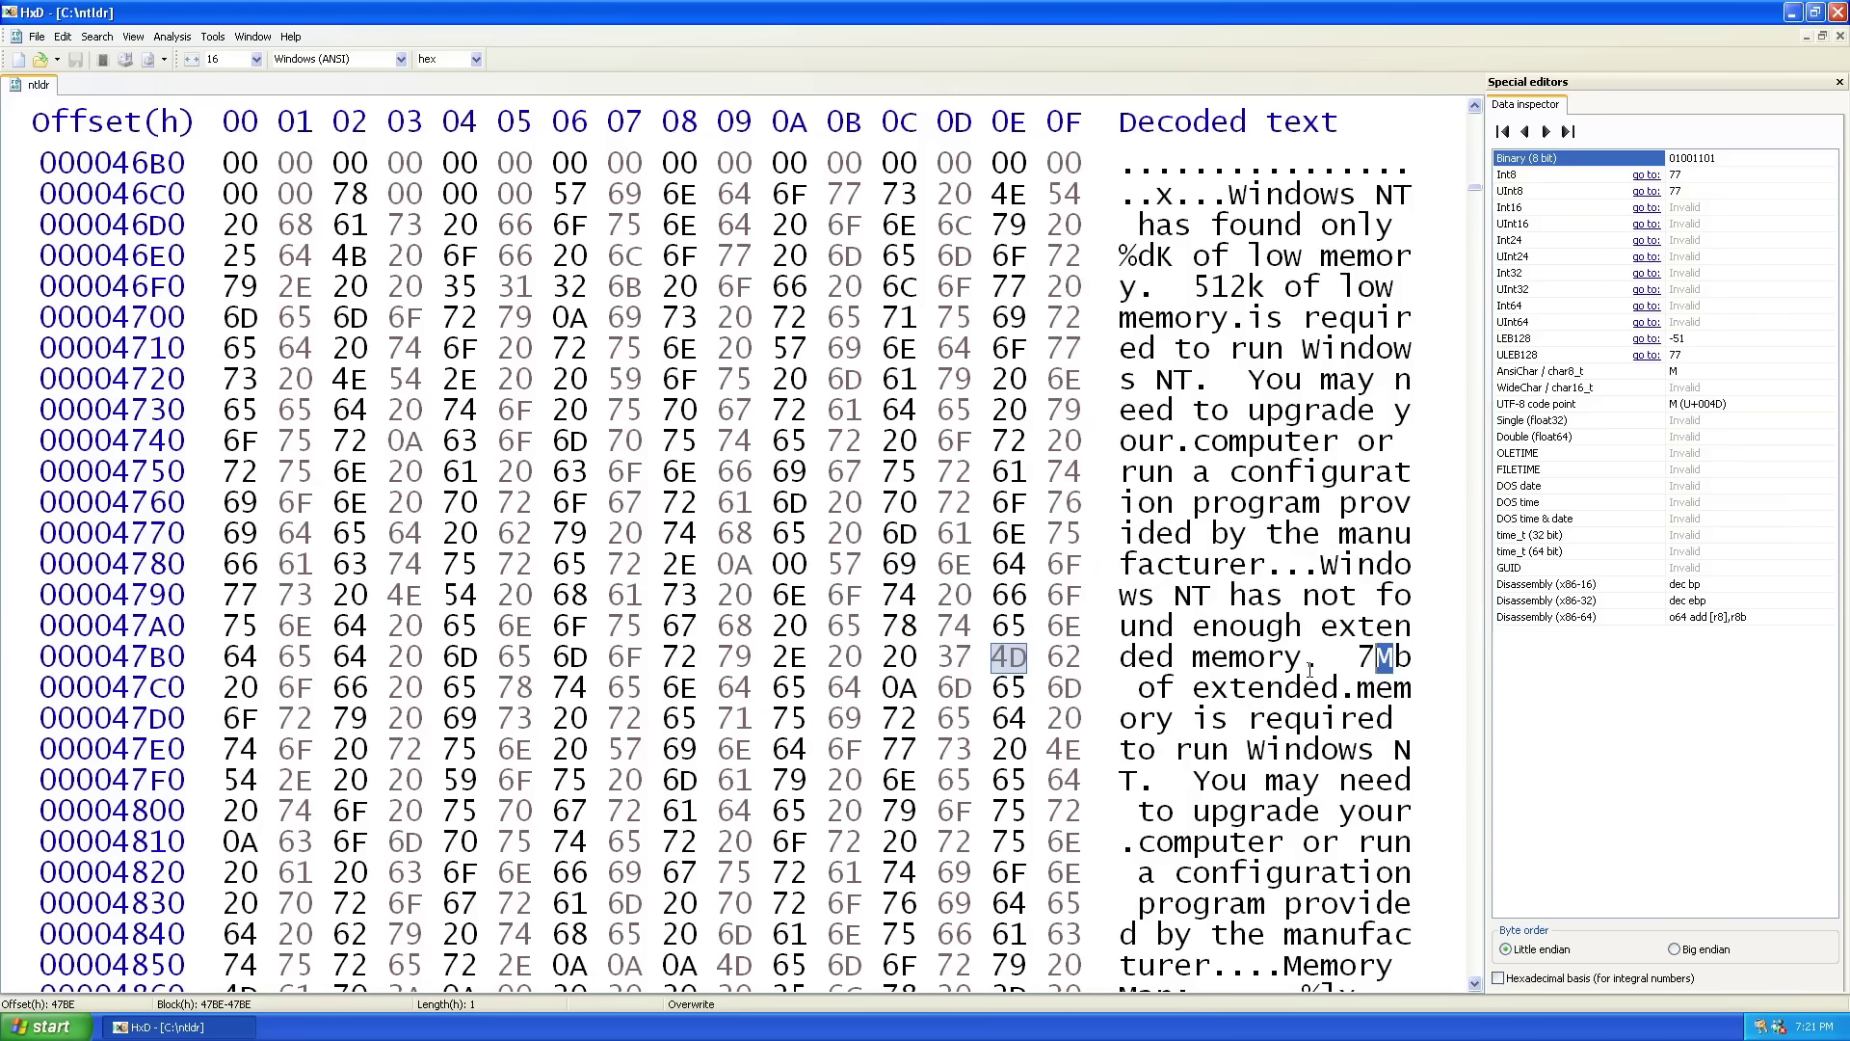
pyautogui.write('G')
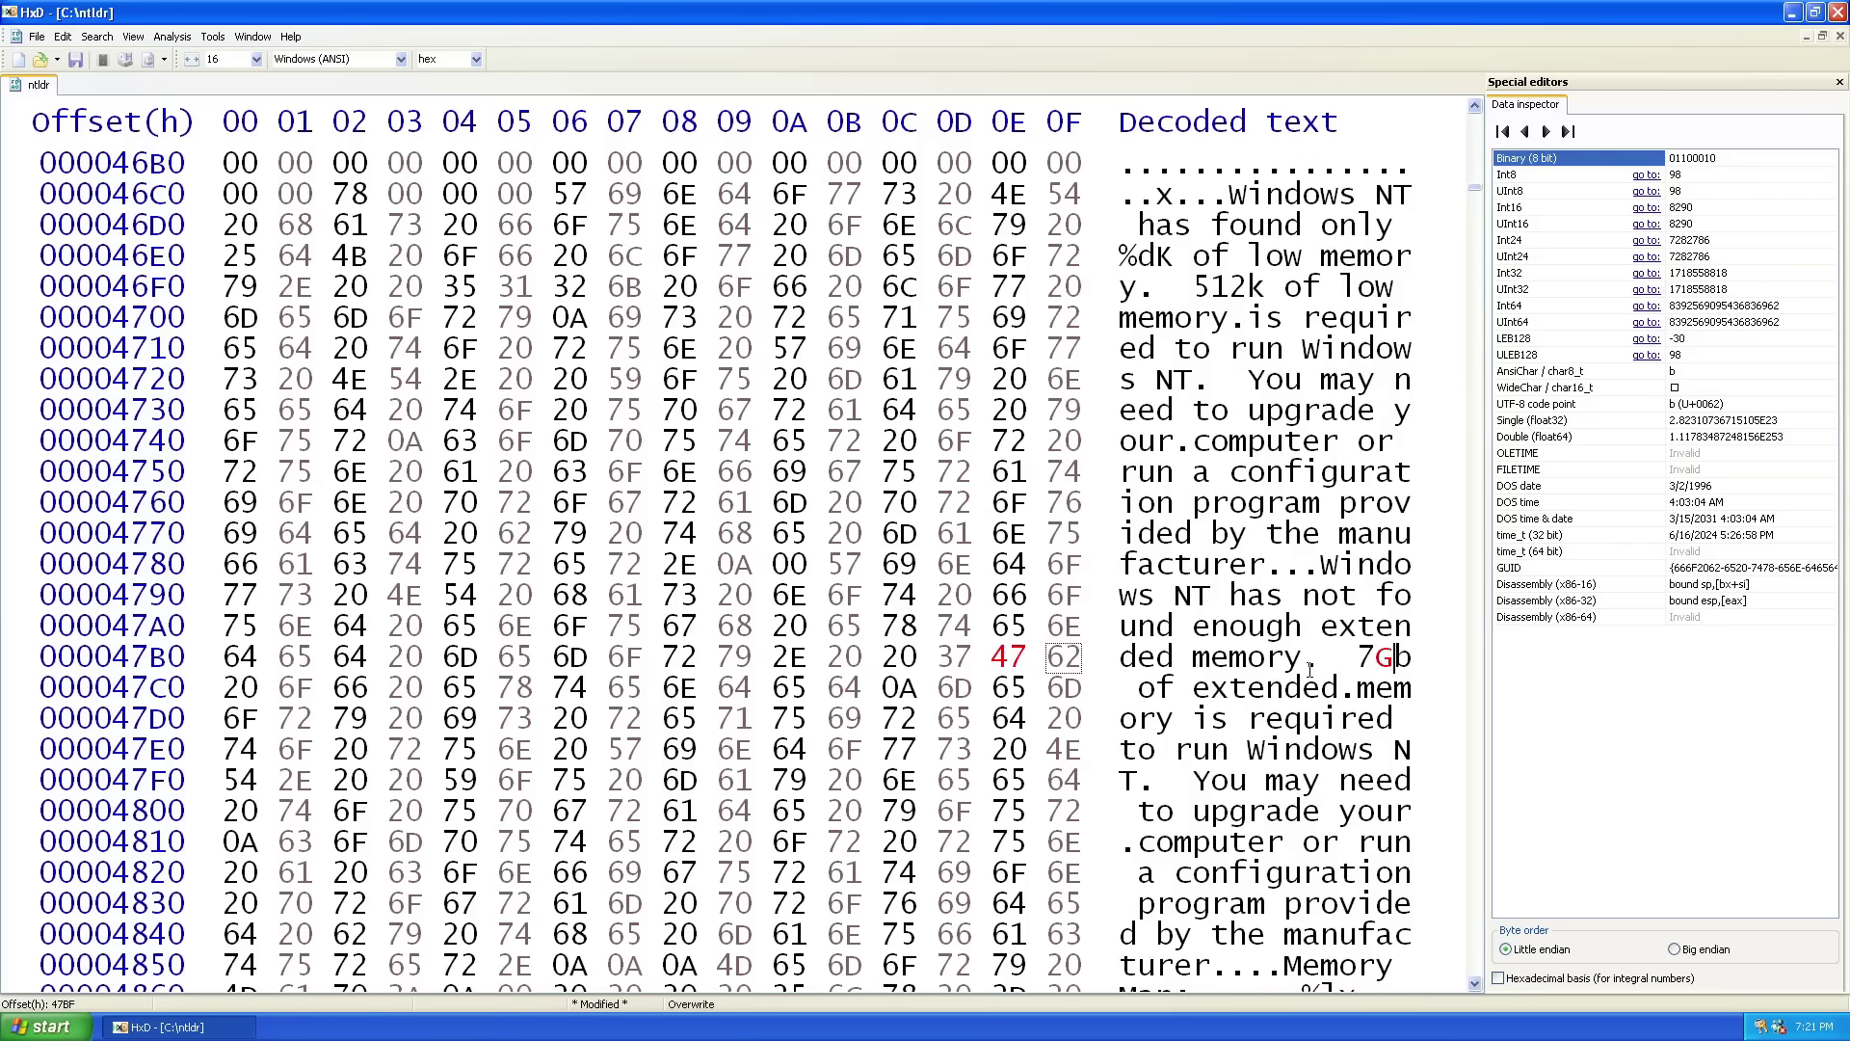
pyautogui.hotkey('ctrl', 's')
# Close HxD and turn off Windows XP.
pyautogui.doubleClick(9, 13)
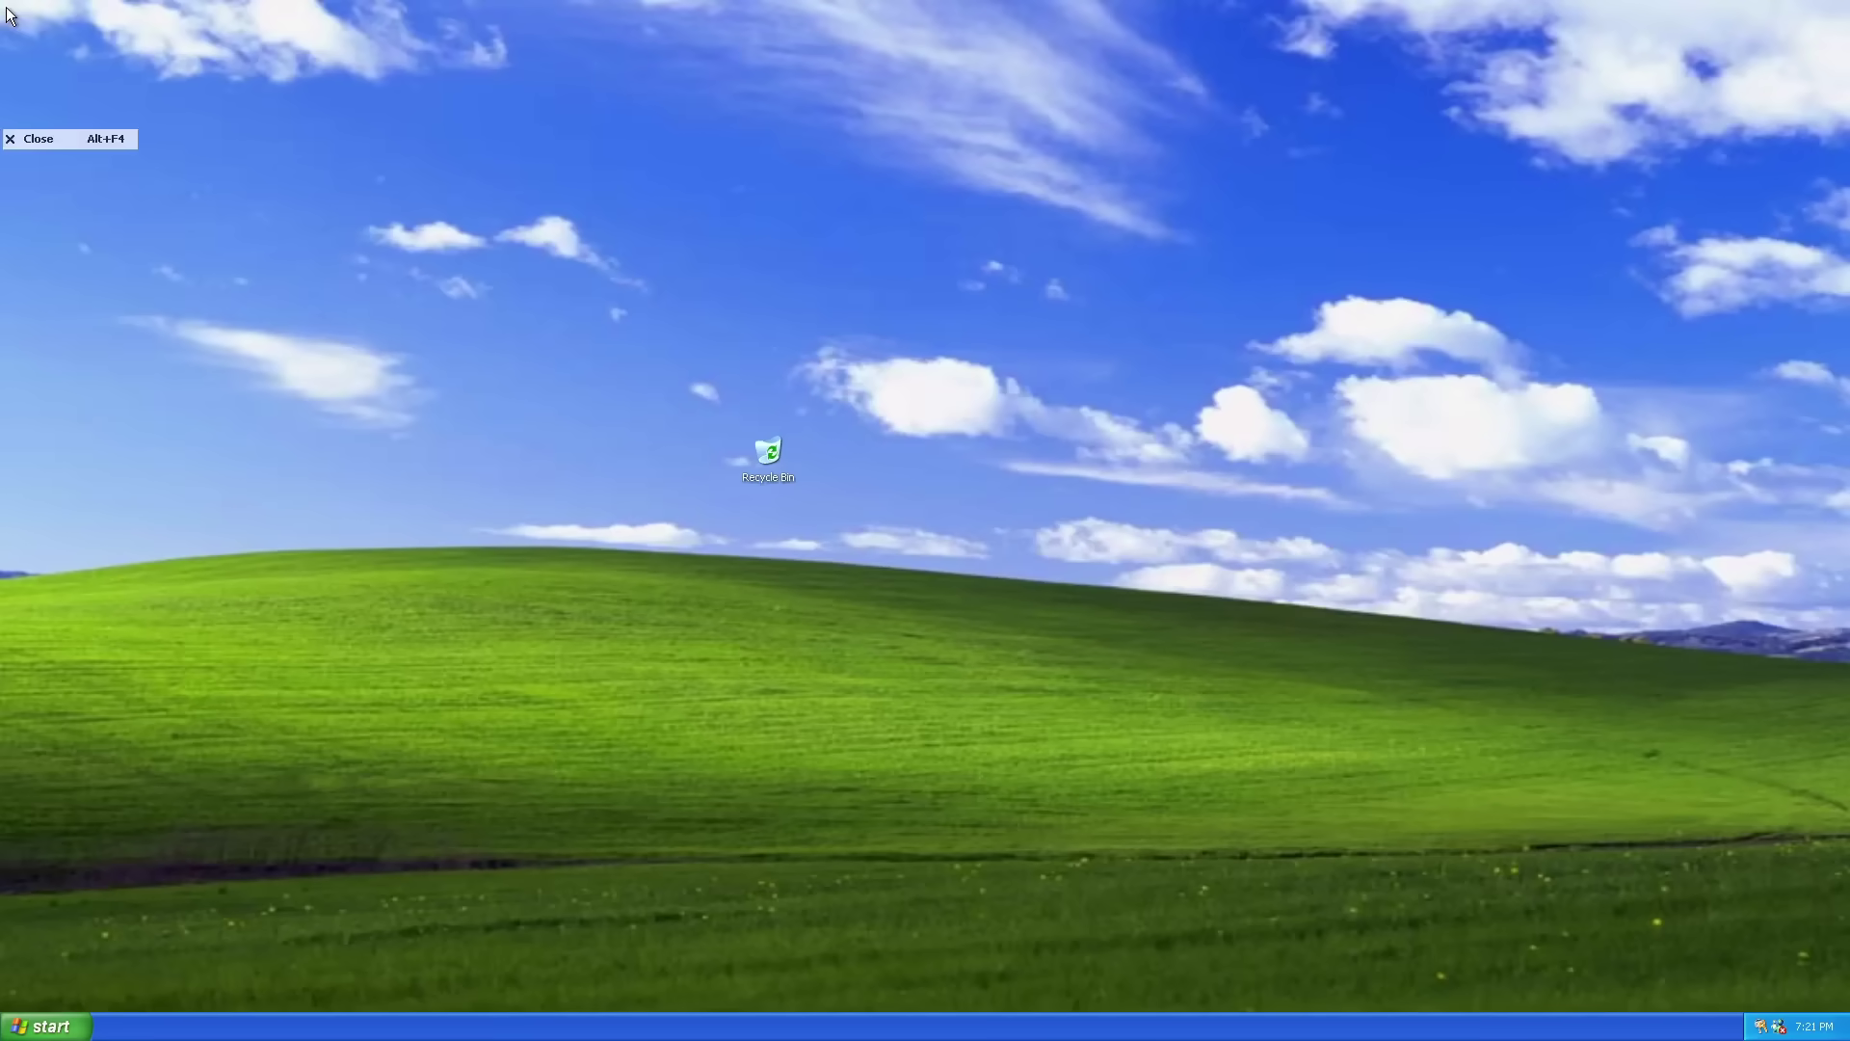
pyautogui.press('super')
pyautogui.press('u')
pyautogui.press('u')
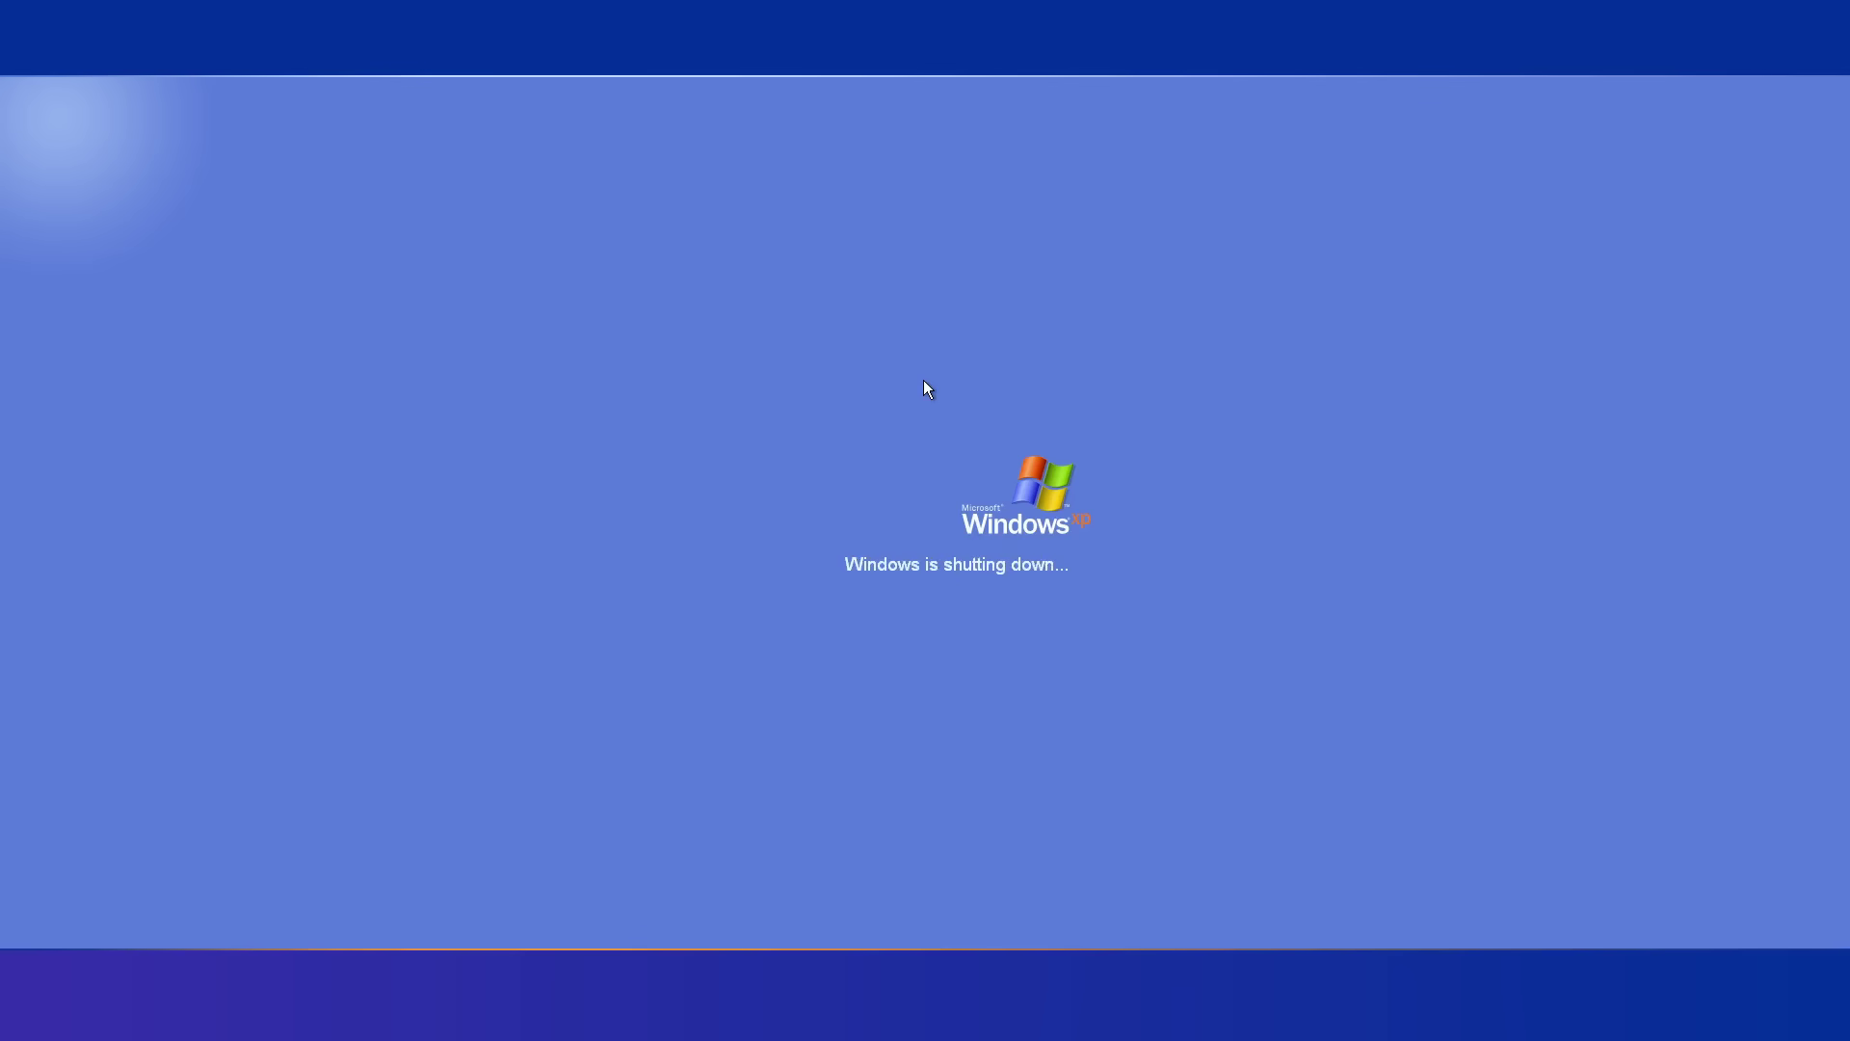
# Recall the qemu command and change its memory size to -m 1M.
pyautogui.press('Up')
pyautogui.press('BackSpace')
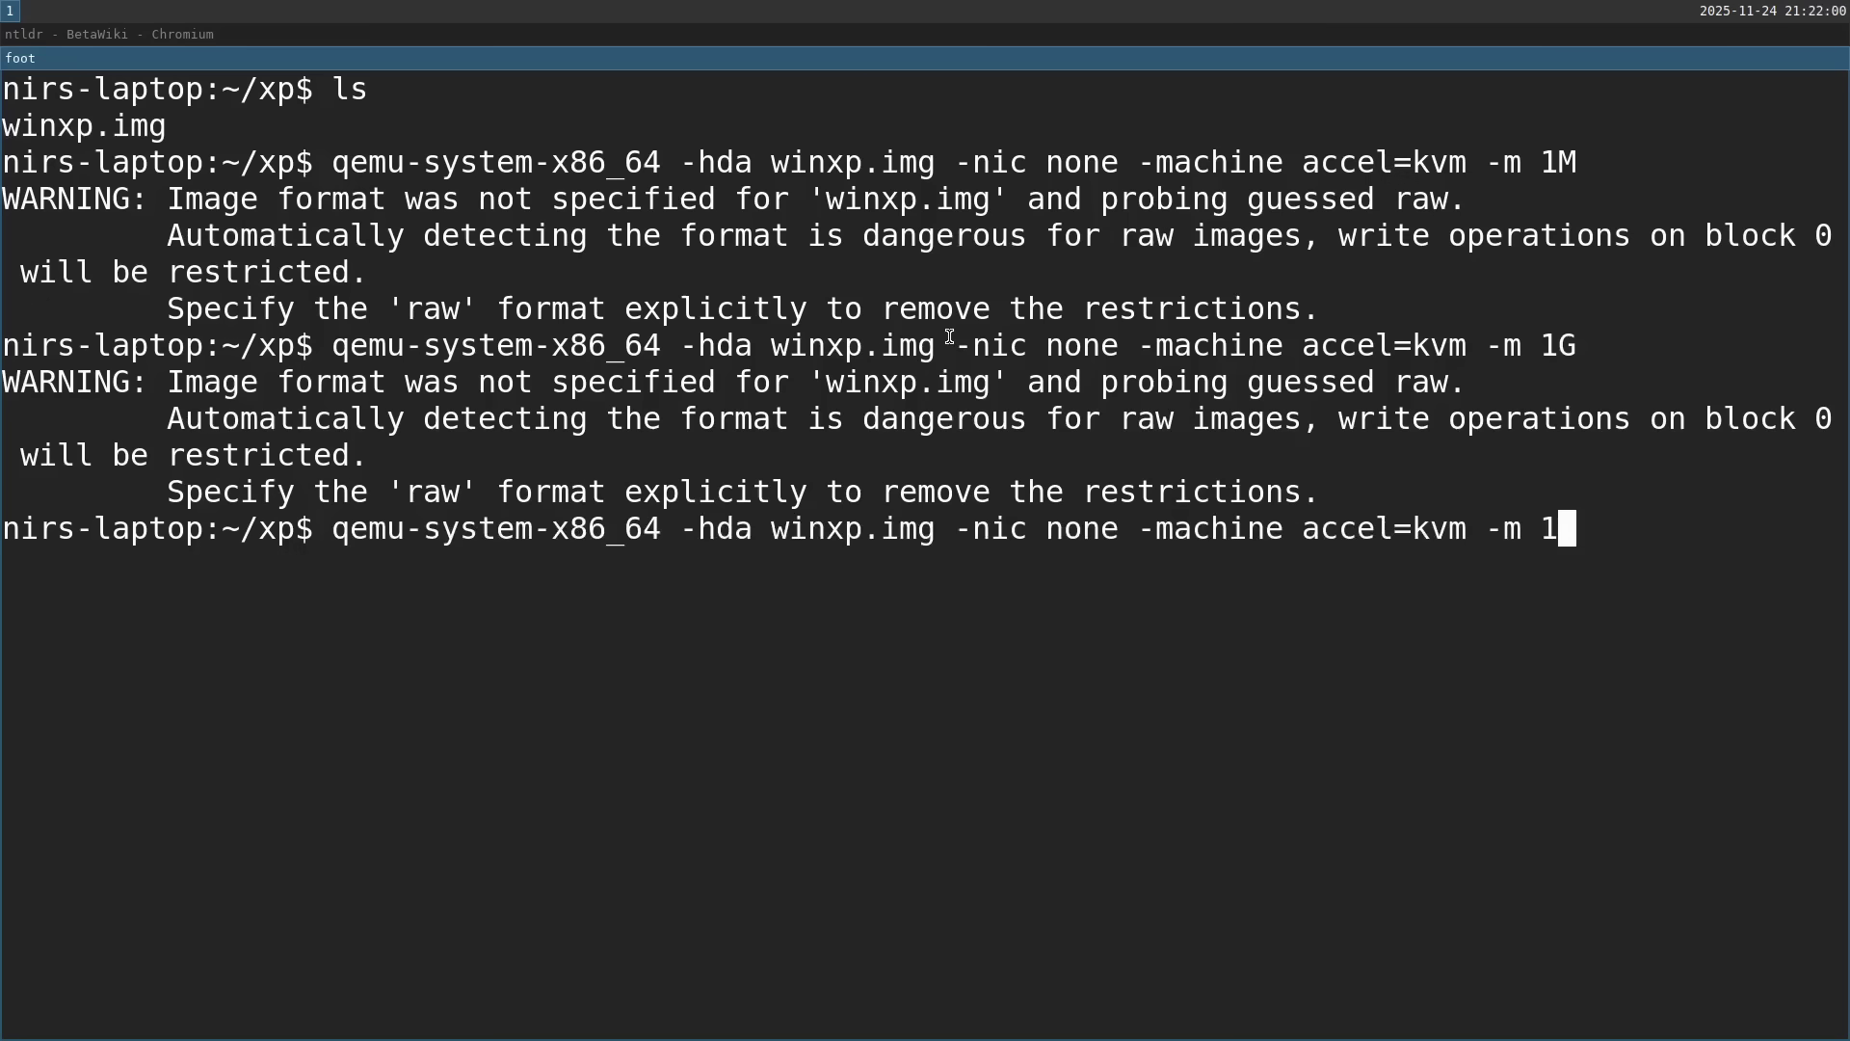
pyautogui.write('M')
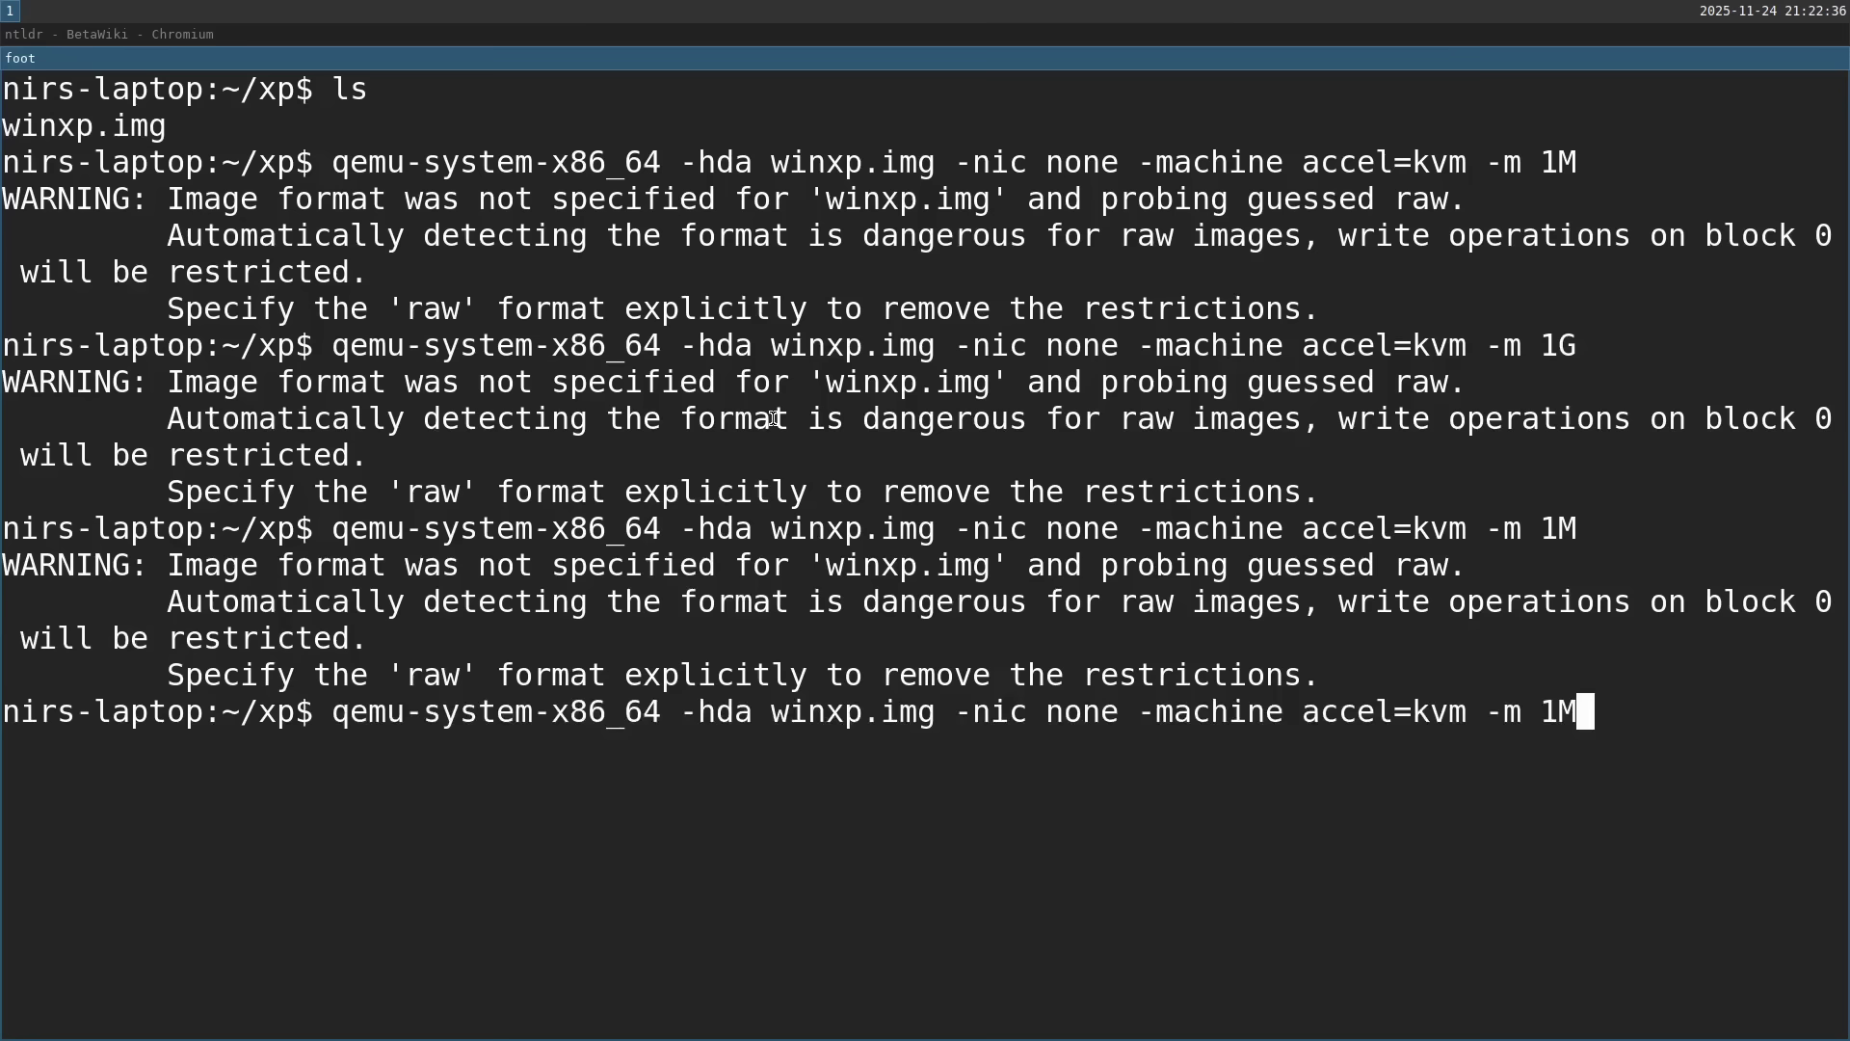
# Rerun the VM with -m 7M, which stops on a missing Ntfs.sys error.
pyautogui.press('Left')
pyautogui.press('BackSpace')
pyautogui.write('7')
pyautogui.press('Return')
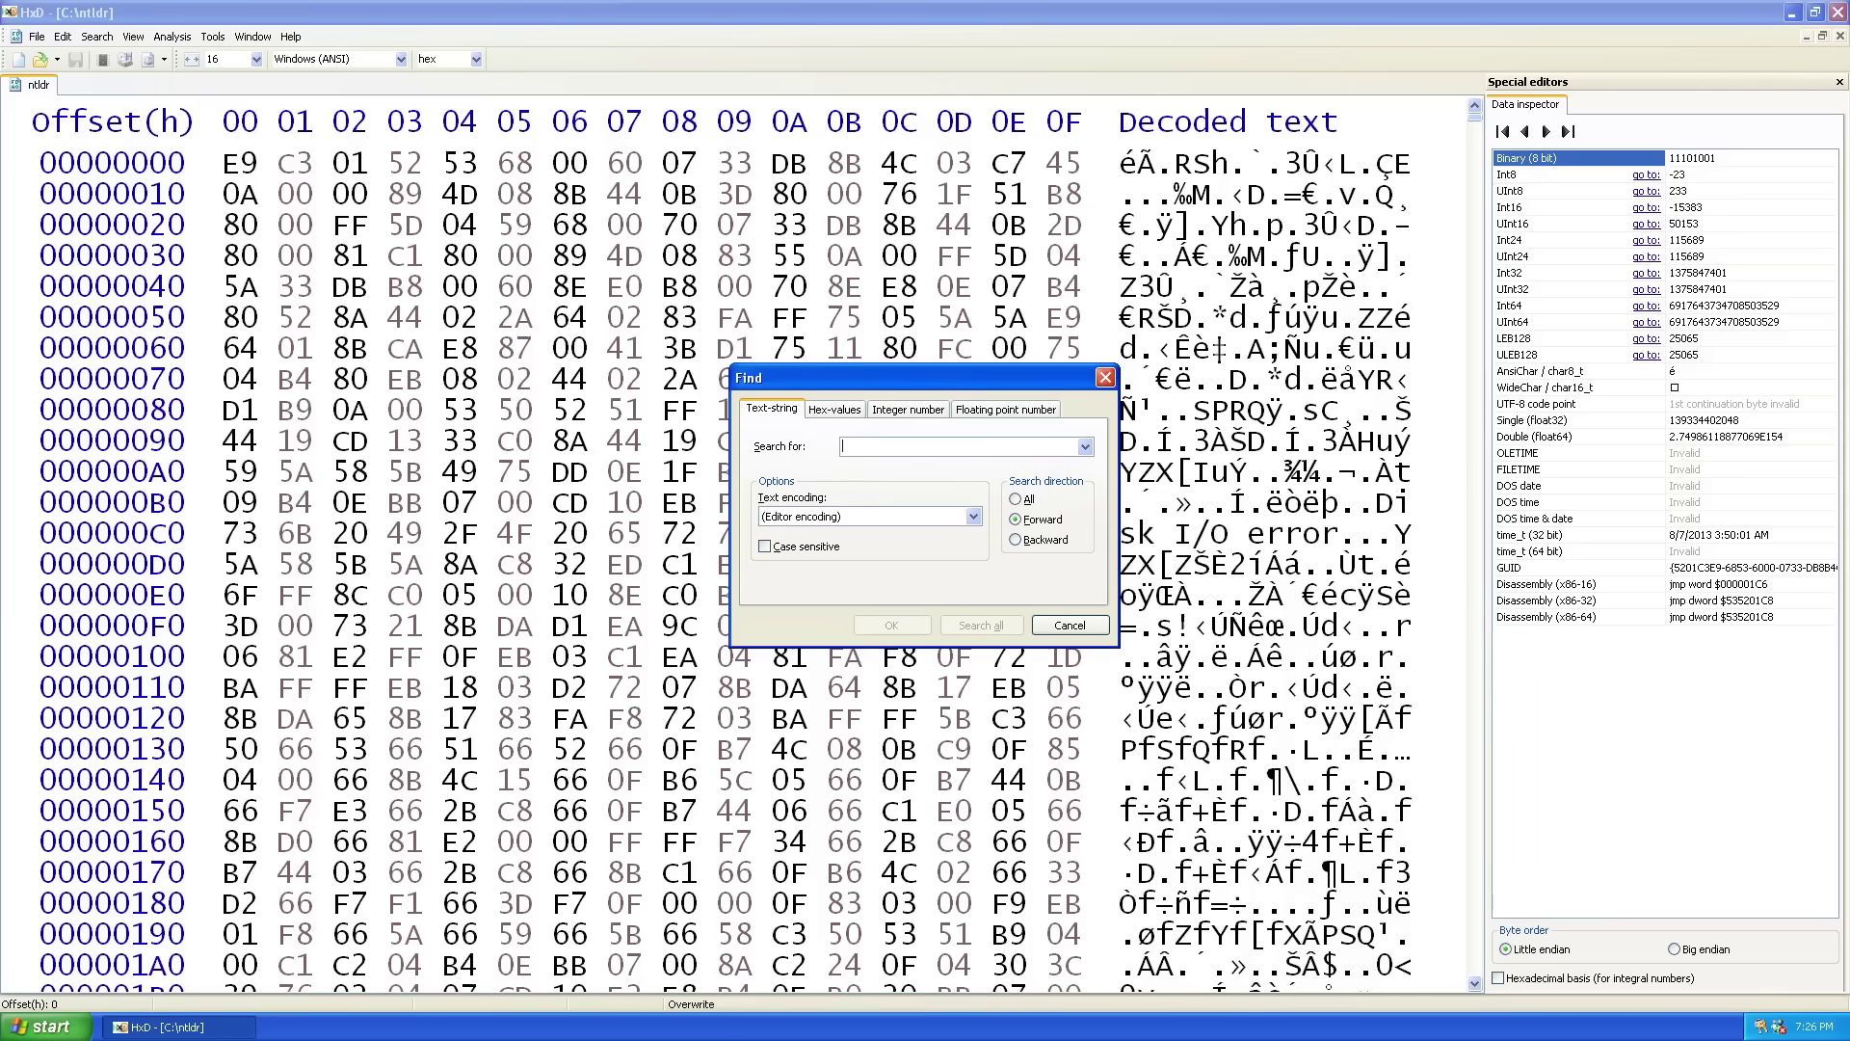
# Search ntldr for 'Missing' and step to the 'file is missing or corrupt' message.
pyautogui.write('Missing')
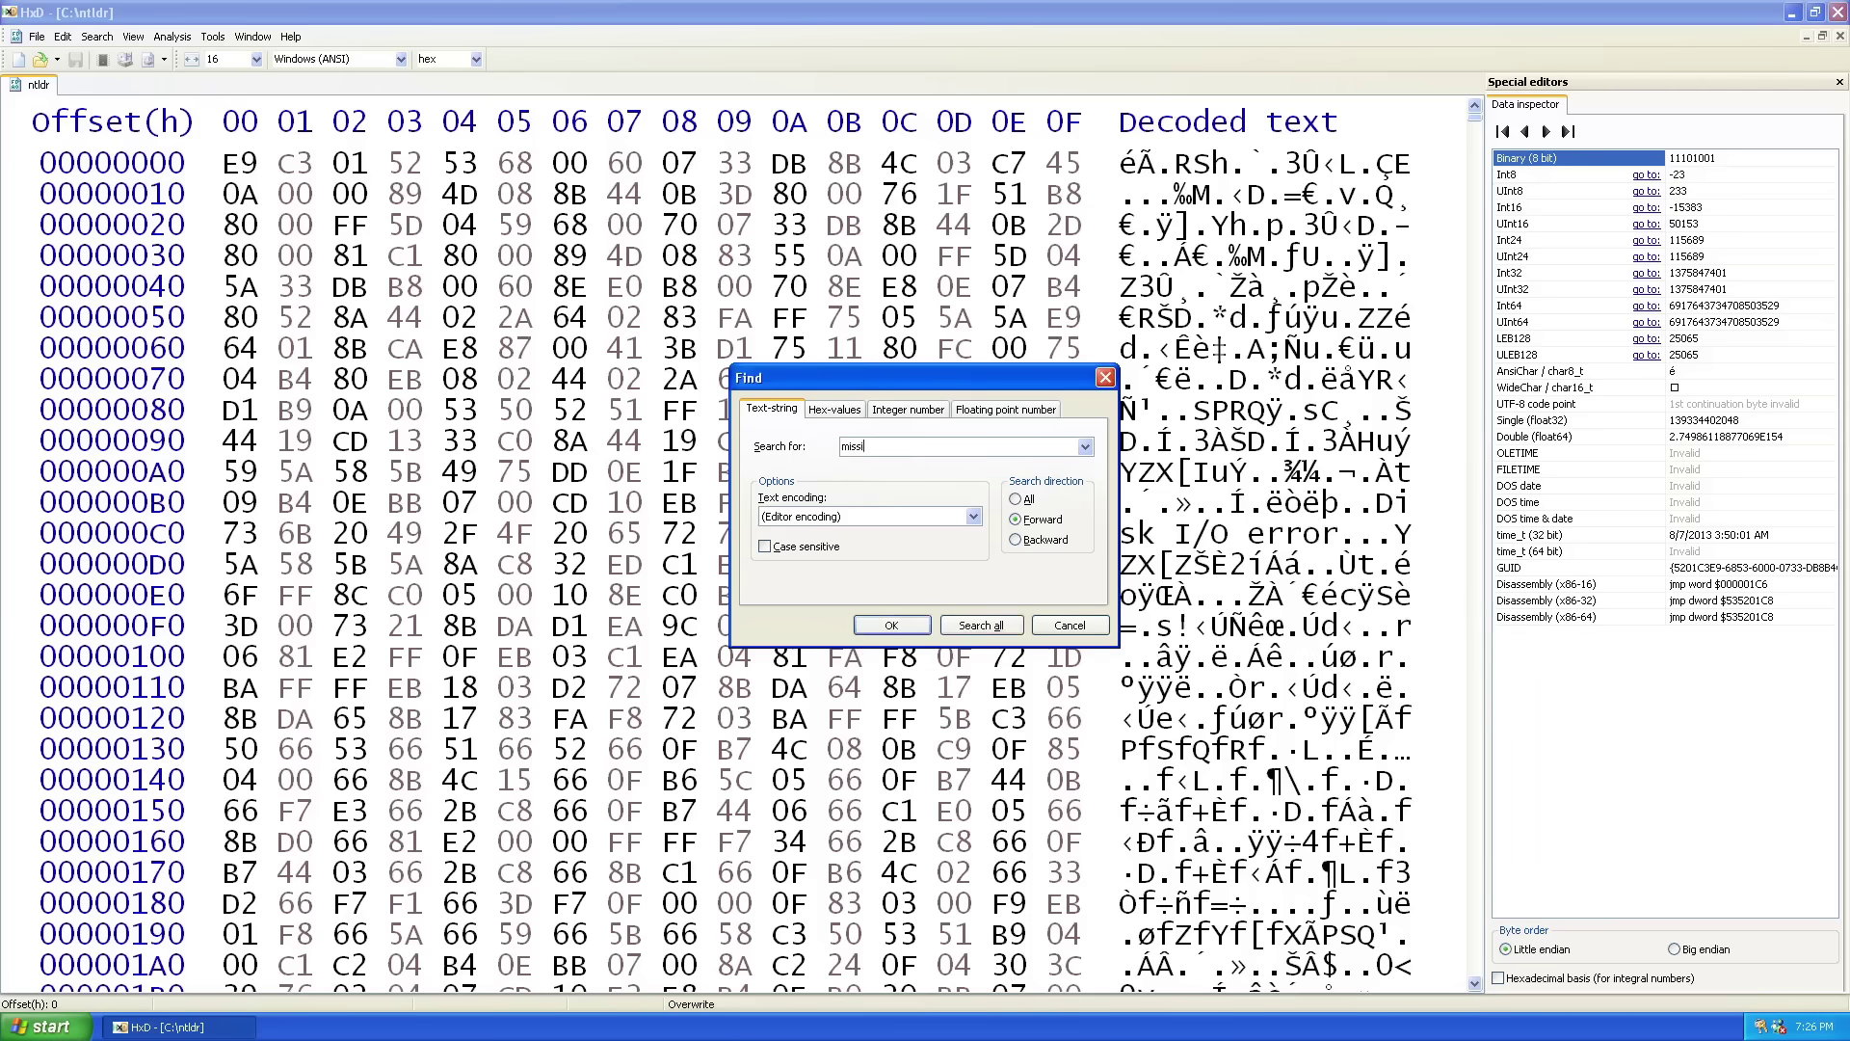
pyautogui.press('Return')
pyautogui.hotkey('ctrl', 'f')
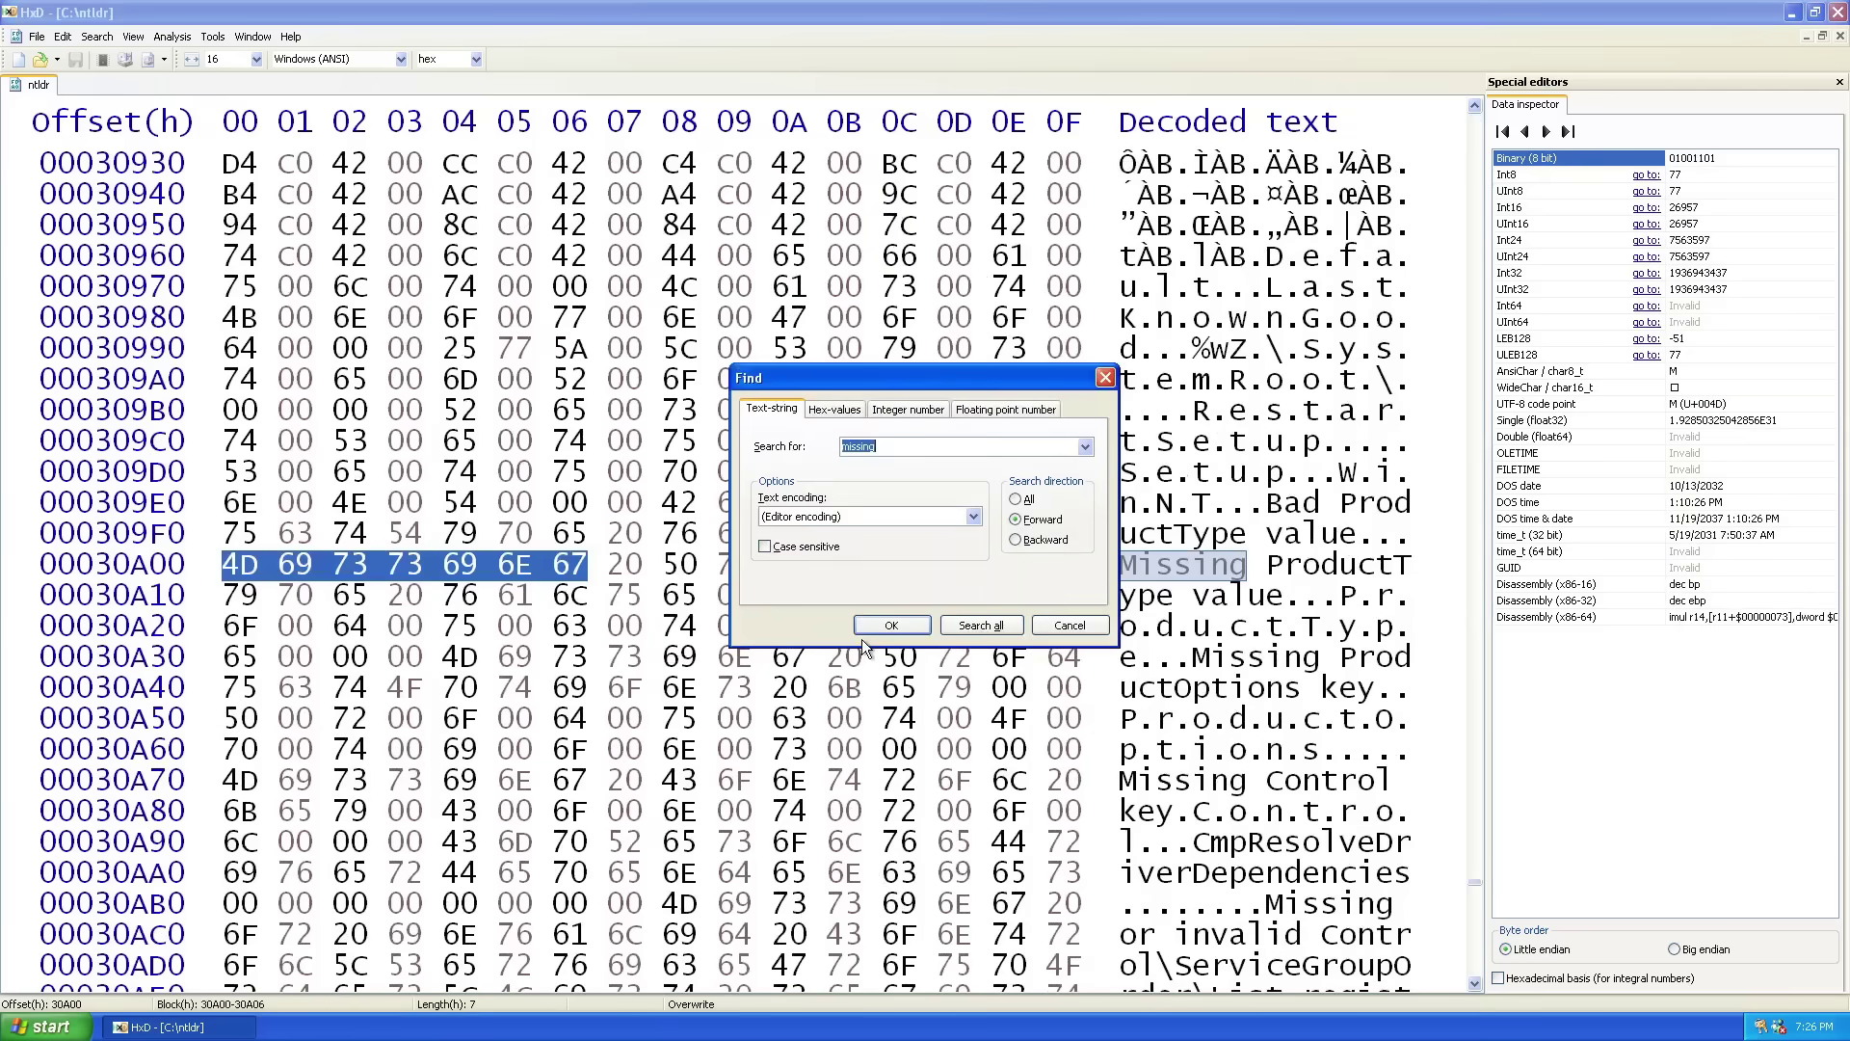
pyautogui.press('Return')
pyautogui.press('F3')
pyautogui.press('F3')
pyautogui.press('F3')
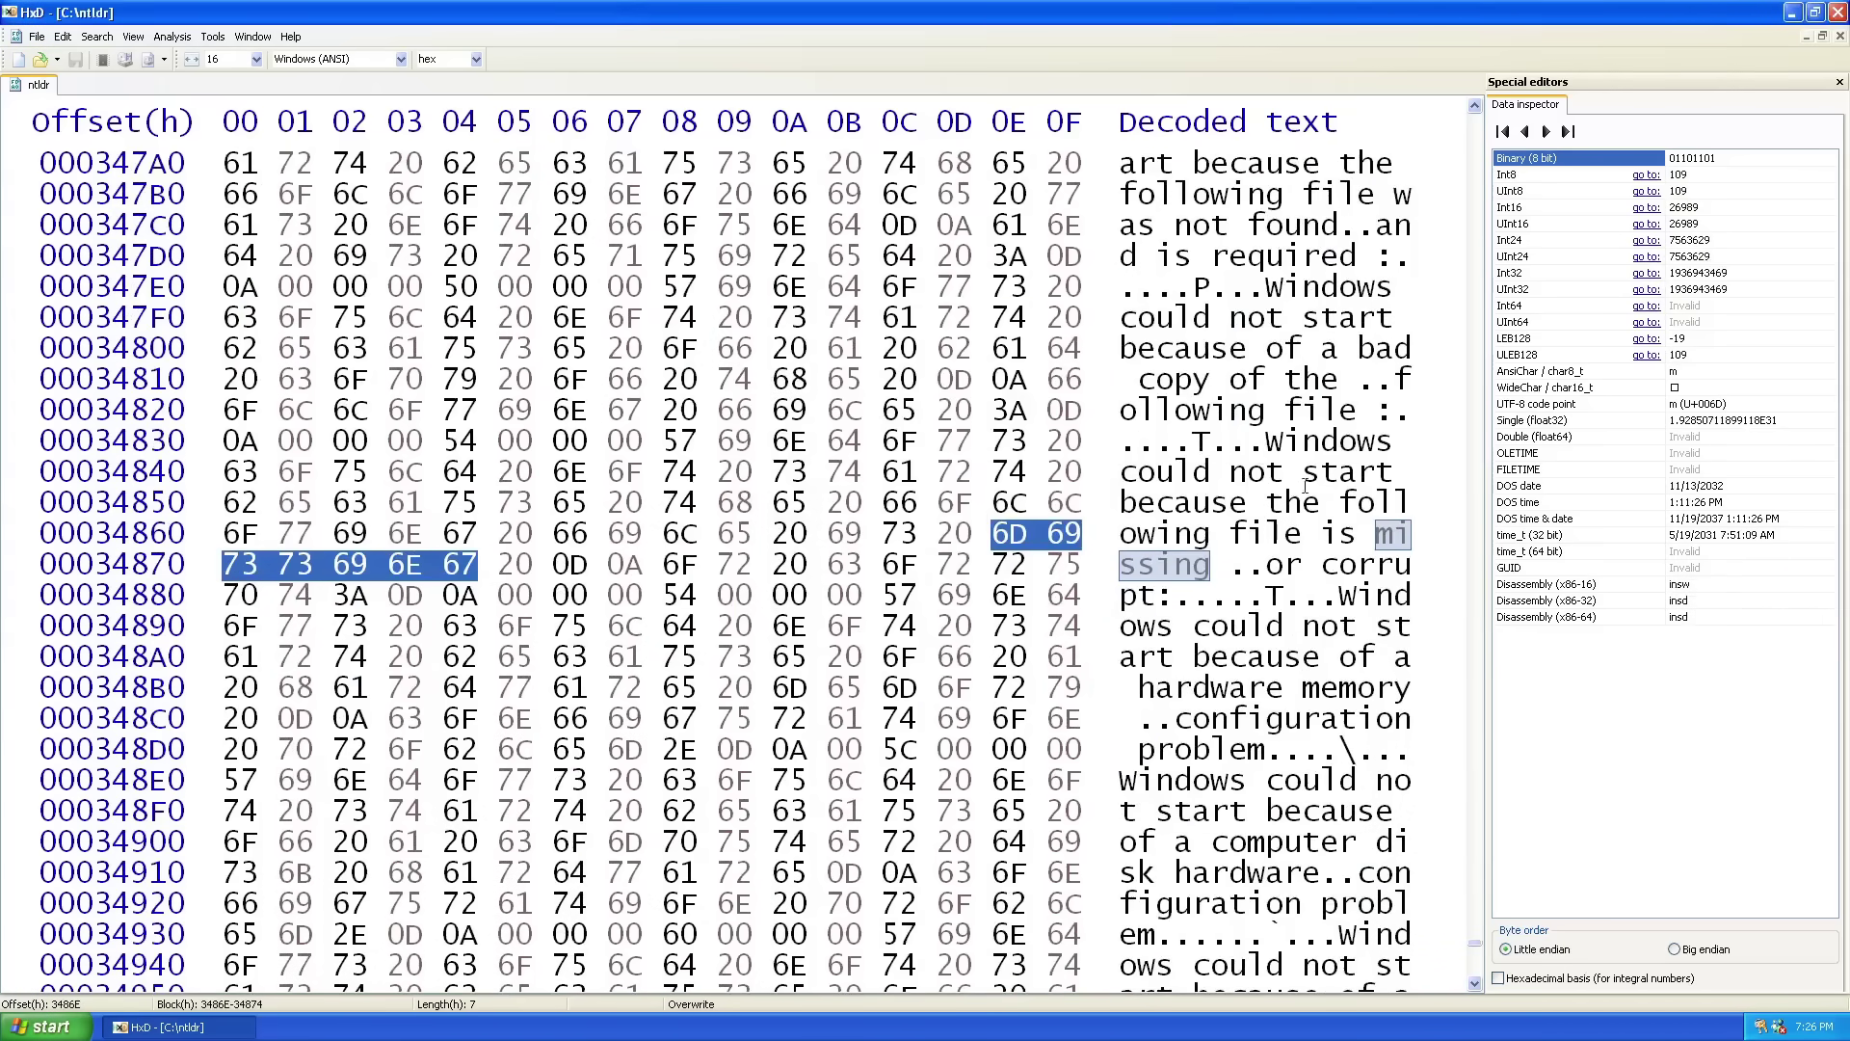
pyautogui.moveTo(1154, 532); pyautogui.dragTo(1208, 567)
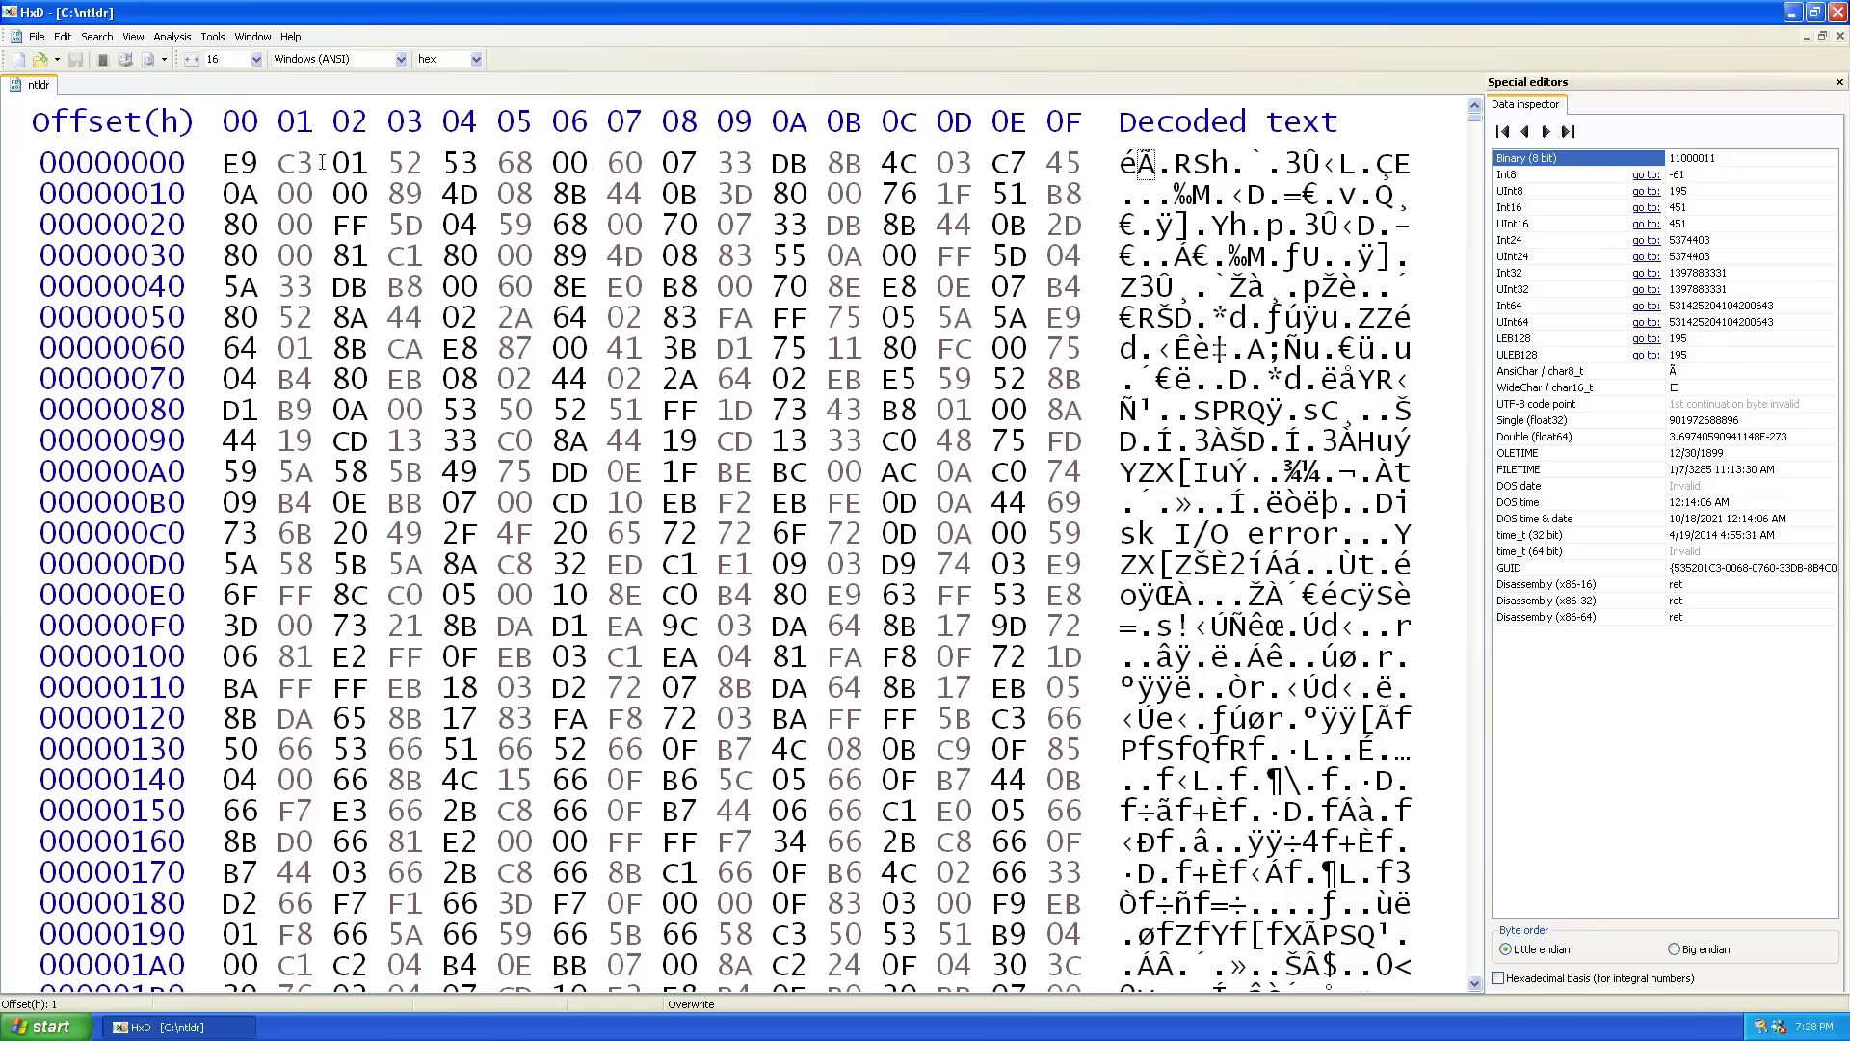
# Move down ntldr to the embedded MZ header row at 4CA0 and find the PE signature at 4D70.
pyautogui.press('pagedown')
pyautogui.press('pagedown')
pyautogui.press('pagedown')
pyautogui.press('pagedown')
pyautogui.press('pagedown')
pyautogui.press('pagedown')
pyautogui.press('pagedown')
pyautogui.press('pagedown')
pyautogui.press('pagedown')
pyautogui.press('pagedown')
pyautogui.press('pagedown')
pyautogui.press('pagedown')
pyautogui.press('pagedown')
pyautogui.press('pagedown')
pyautogui.press('pagedown')
pyautogui.press('pagedown')
pyautogui.press('pagedown')
pyautogui.press('pagedown')
pyautogui.press('pagedown')
pyautogui.press('pagedown')
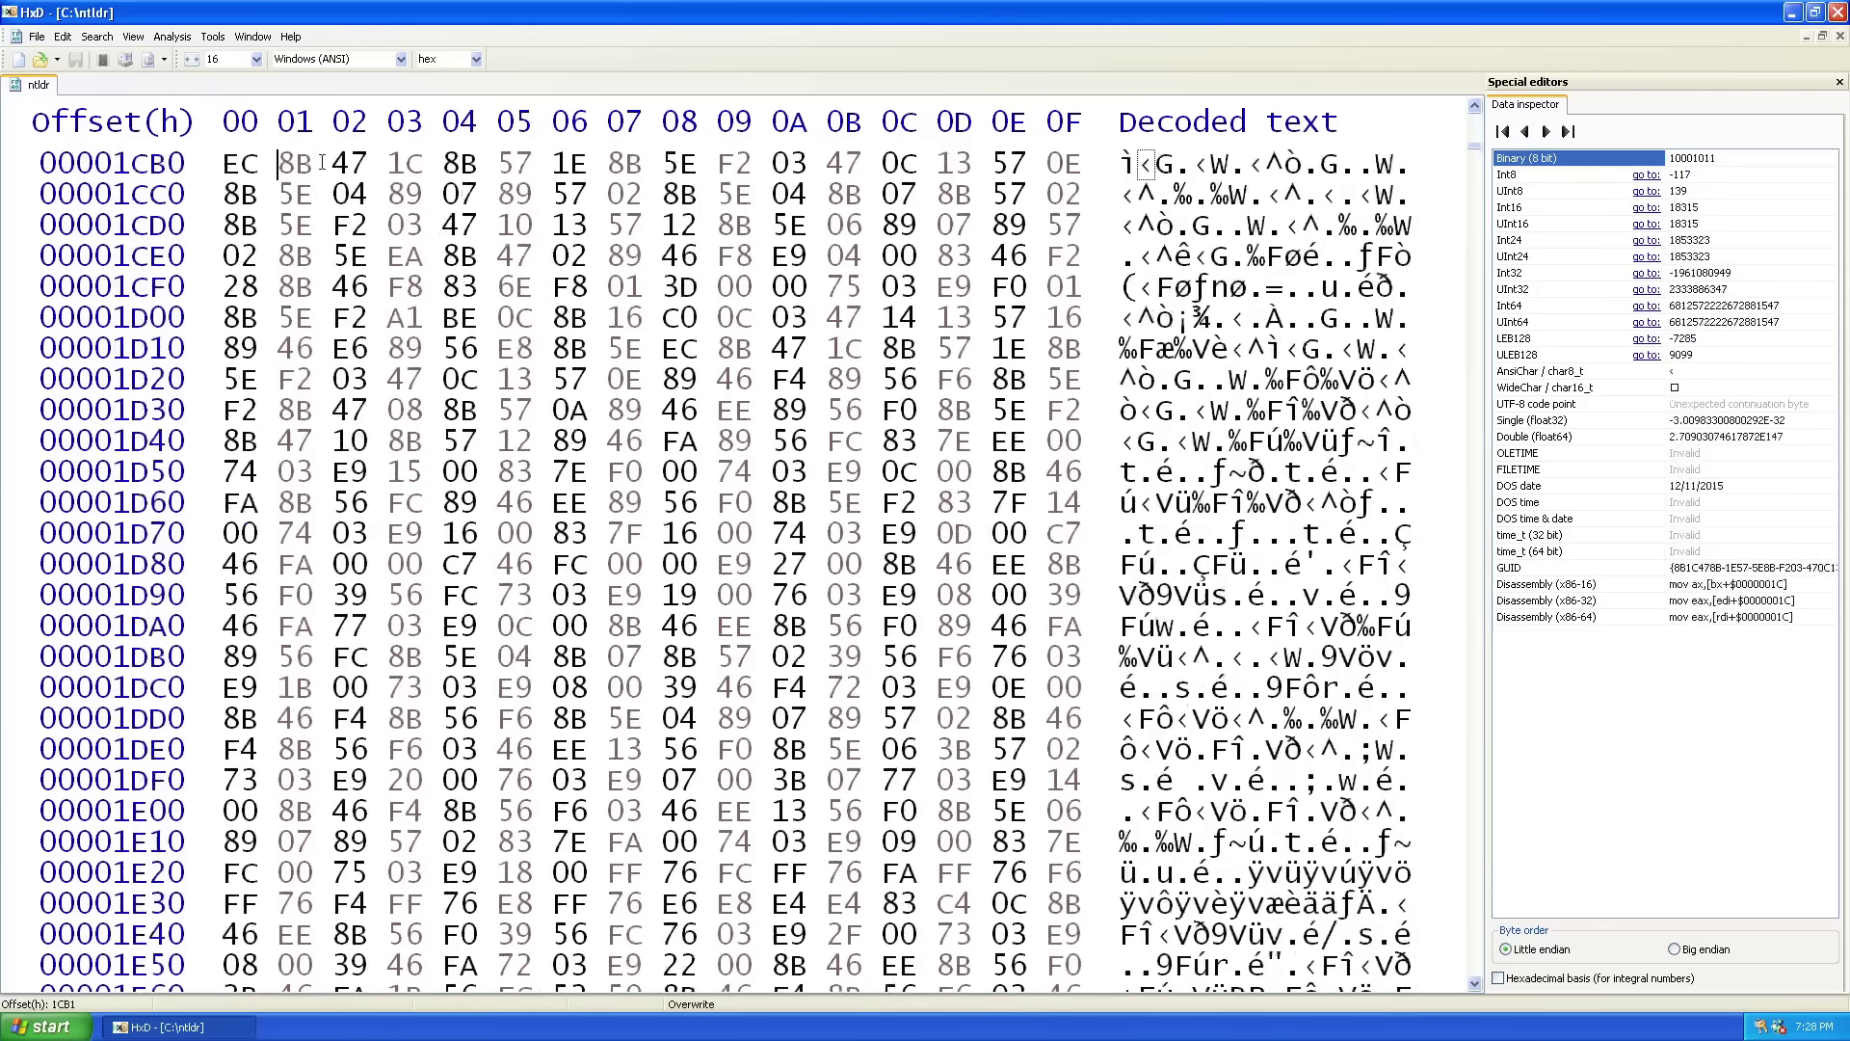
pyautogui.press('pagedown')
pyautogui.press('pagedown')
pyautogui.press('pagedown')
pyautogui.press('pagedown')
pyautogui.press('pagedown')
pyautogui.press('pagedown')
pyautogui.press('pagedown')
pyautogui.press('pagedown')
pyautogui.press('pagedown')
pyautogui.press('pagedown')
pyautogui.press('pagedown')
pyautogui.press('pagedown')
pyautogui.press('pagedown')
pyautogui.press('pagedown')
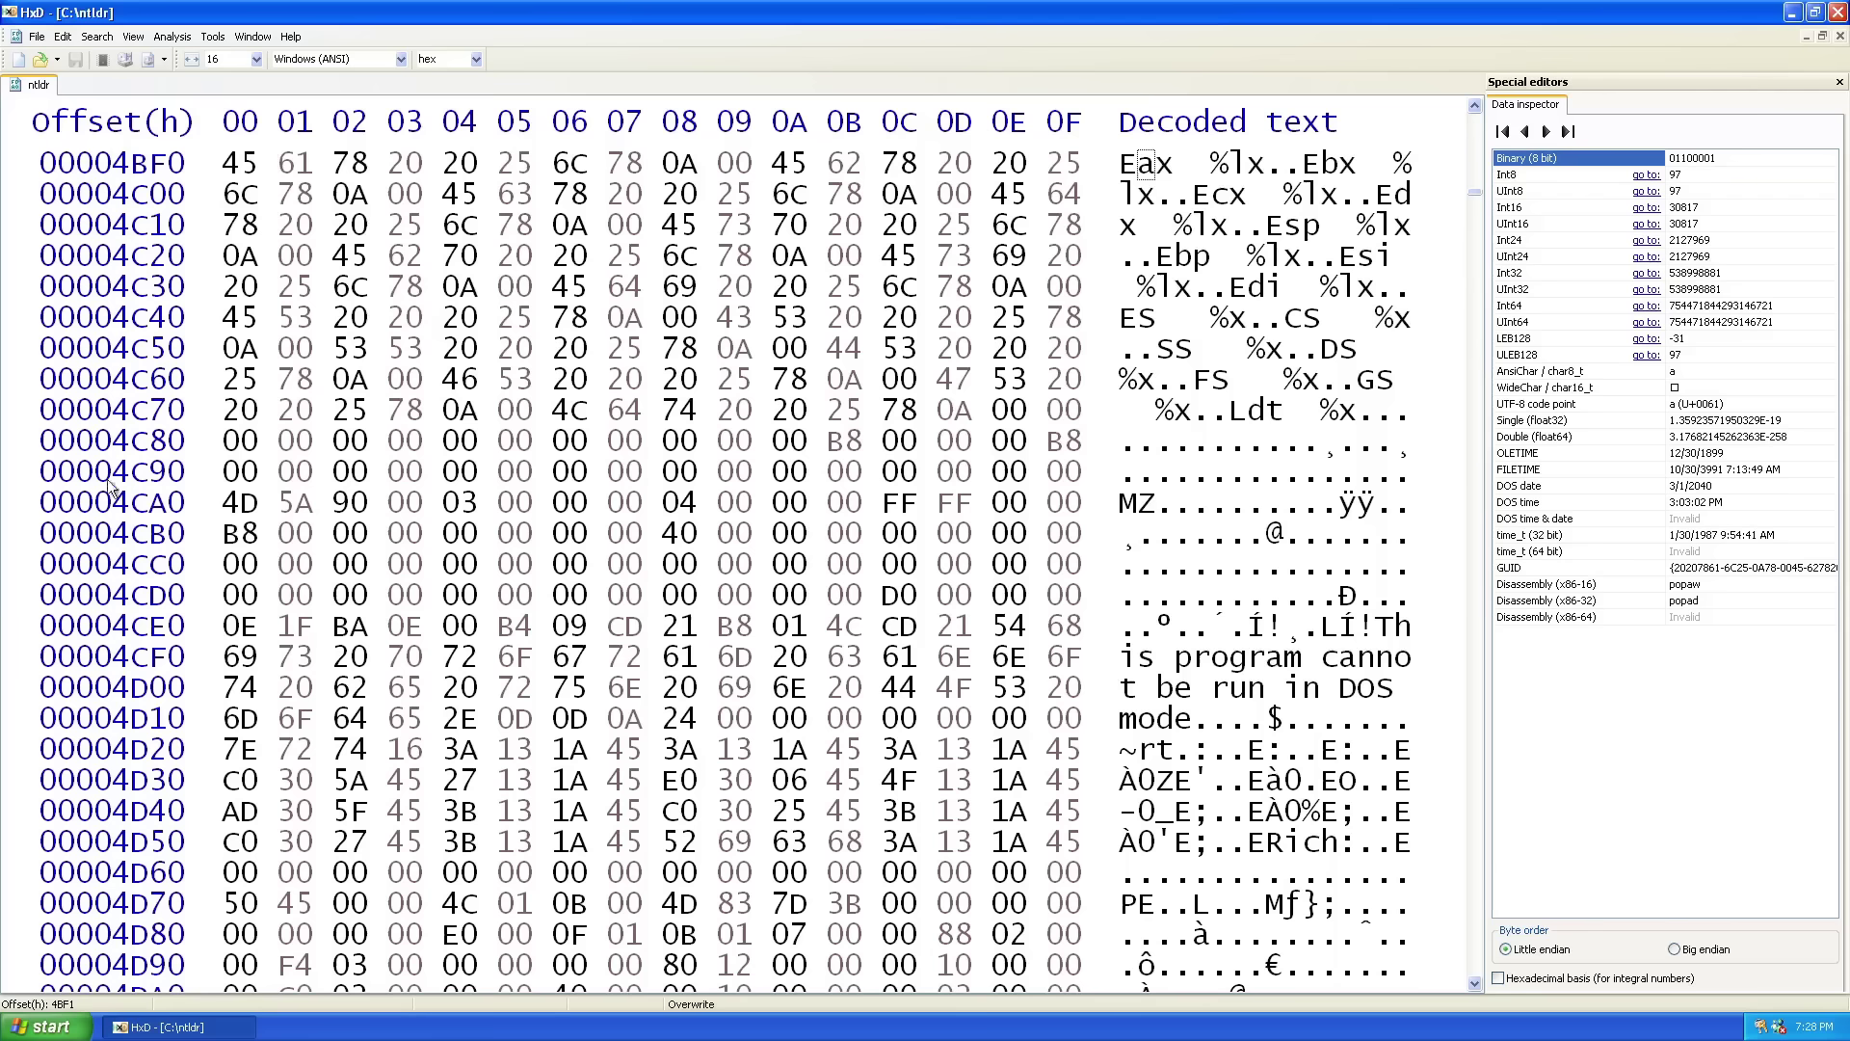
pyautogui.moveTo(232, 502); pyautogui.dragTo(1159, 503)
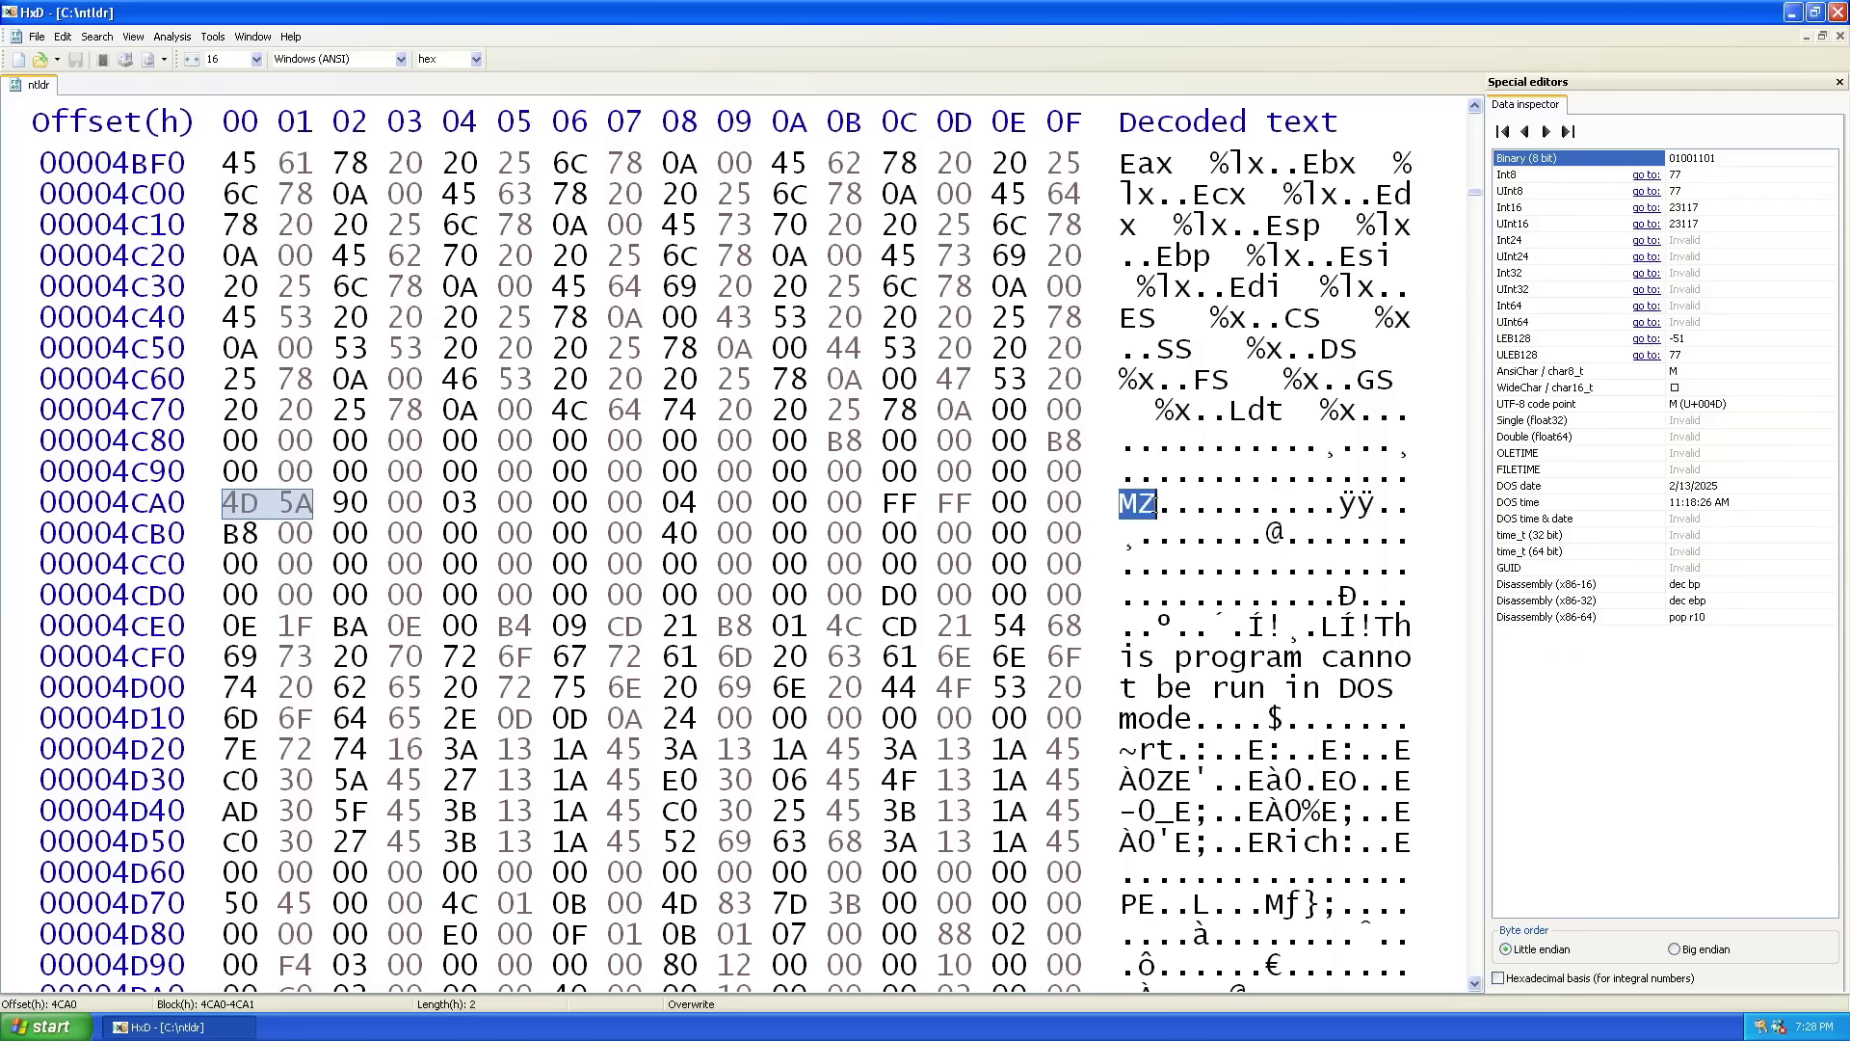
pyautogui.scroll(-2, 1156, 504)
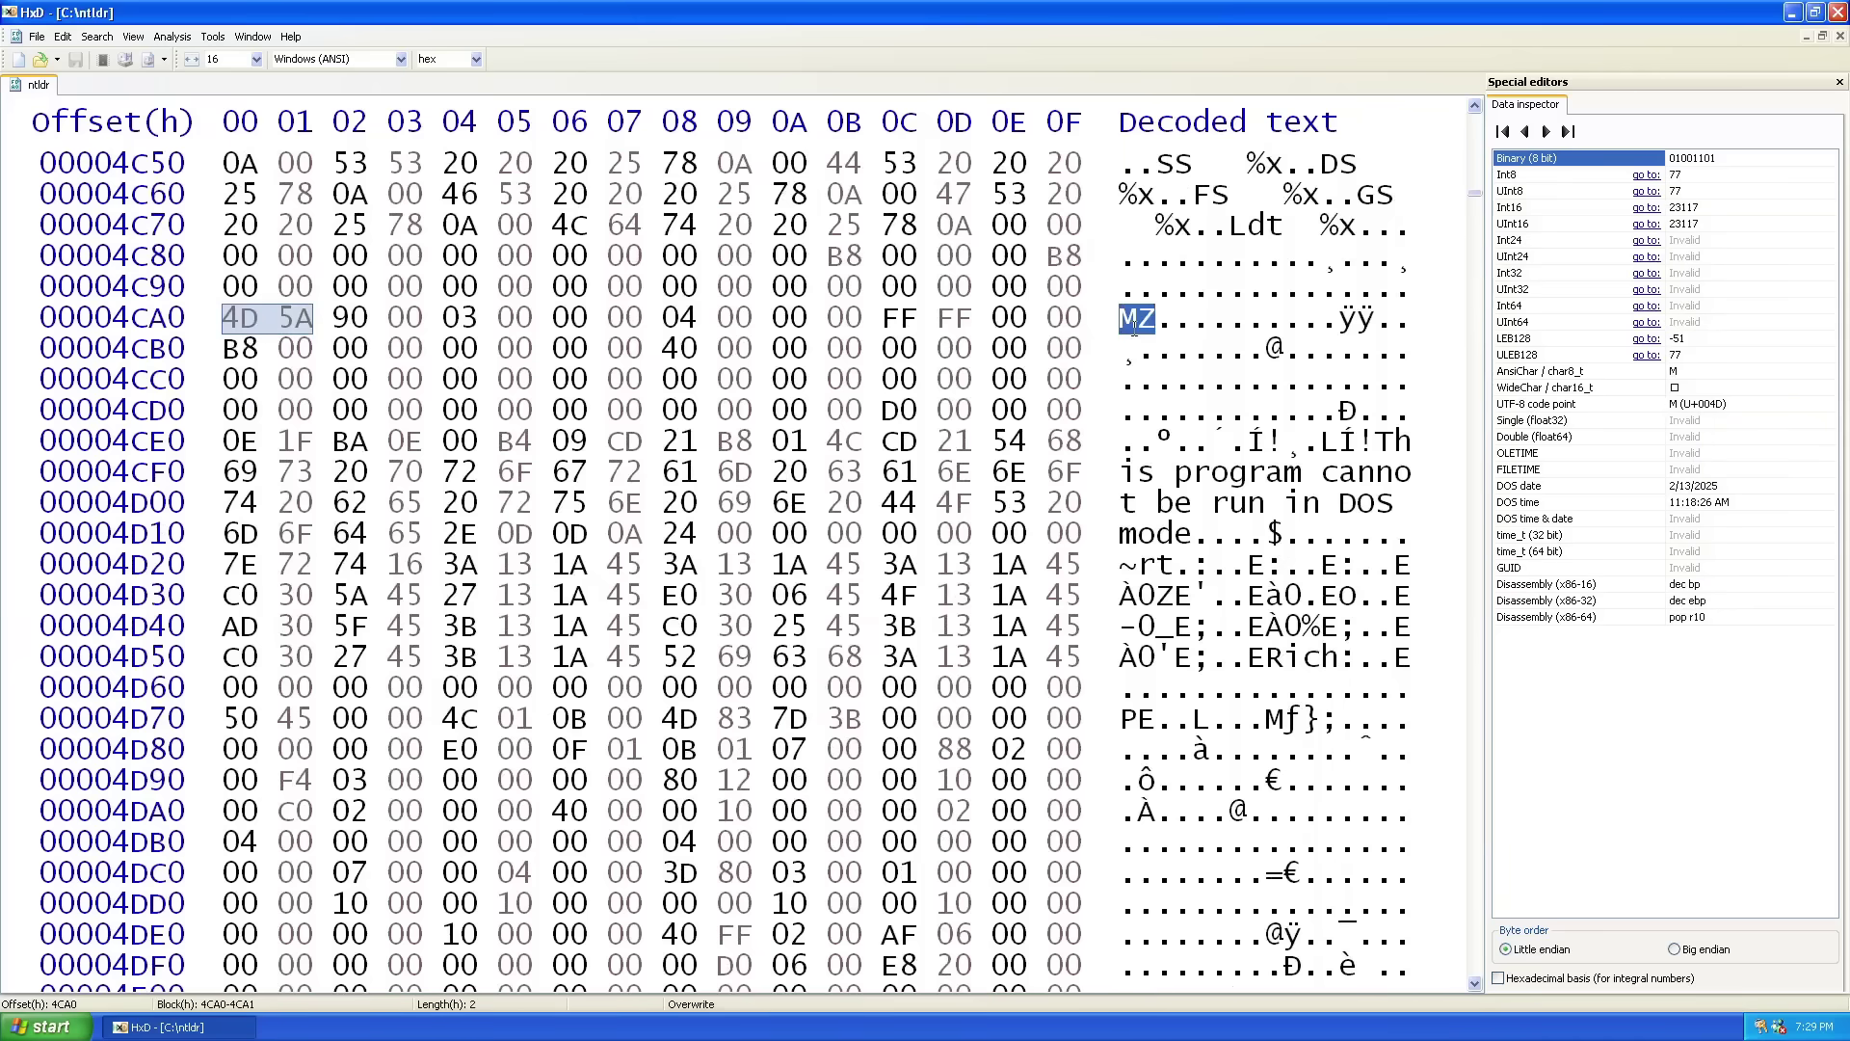
pyautogui.press('F3')
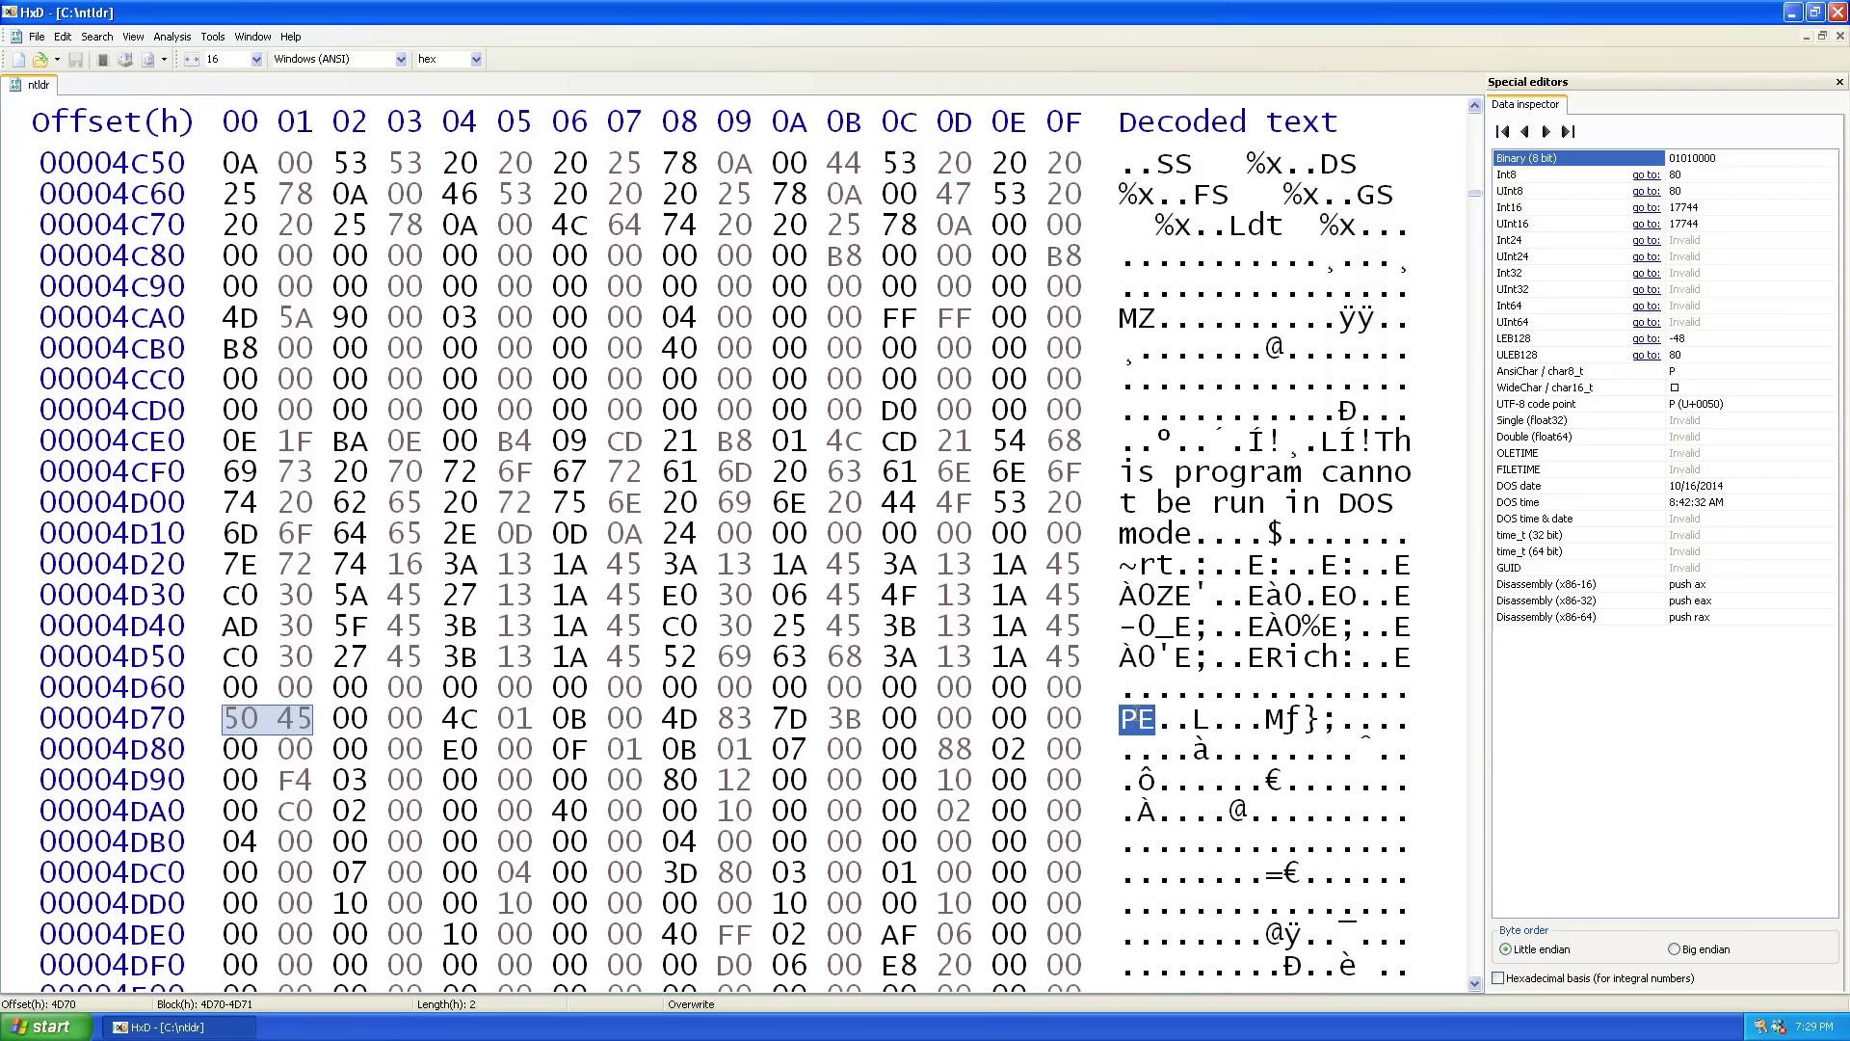
# Select the DOS stub message, inspect the MZ bytes at 4CA0, then switch to the BetaWiki ntldr article.
pyautogui.click(1380, 445)
pyautogui.moveTo(1380, 445); pyautogui.dragTo(1189, 527)
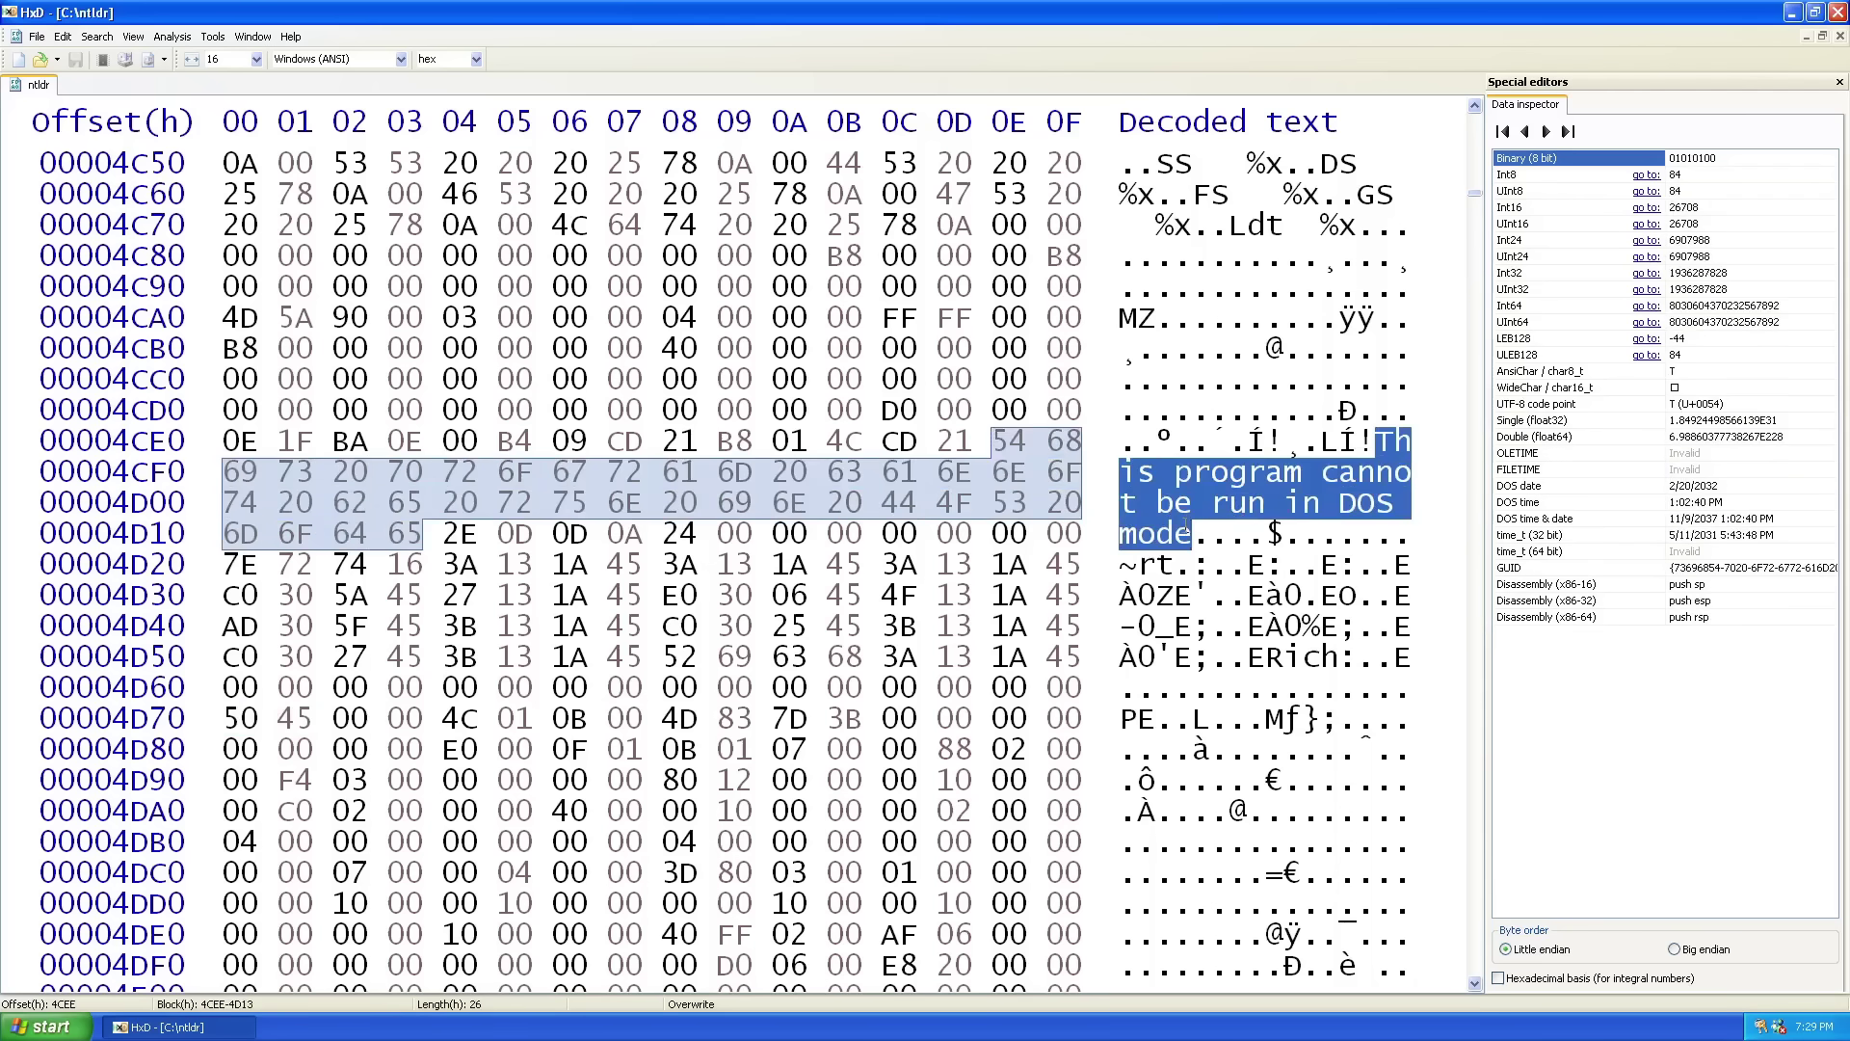
pyautogui.click(1138, 314)
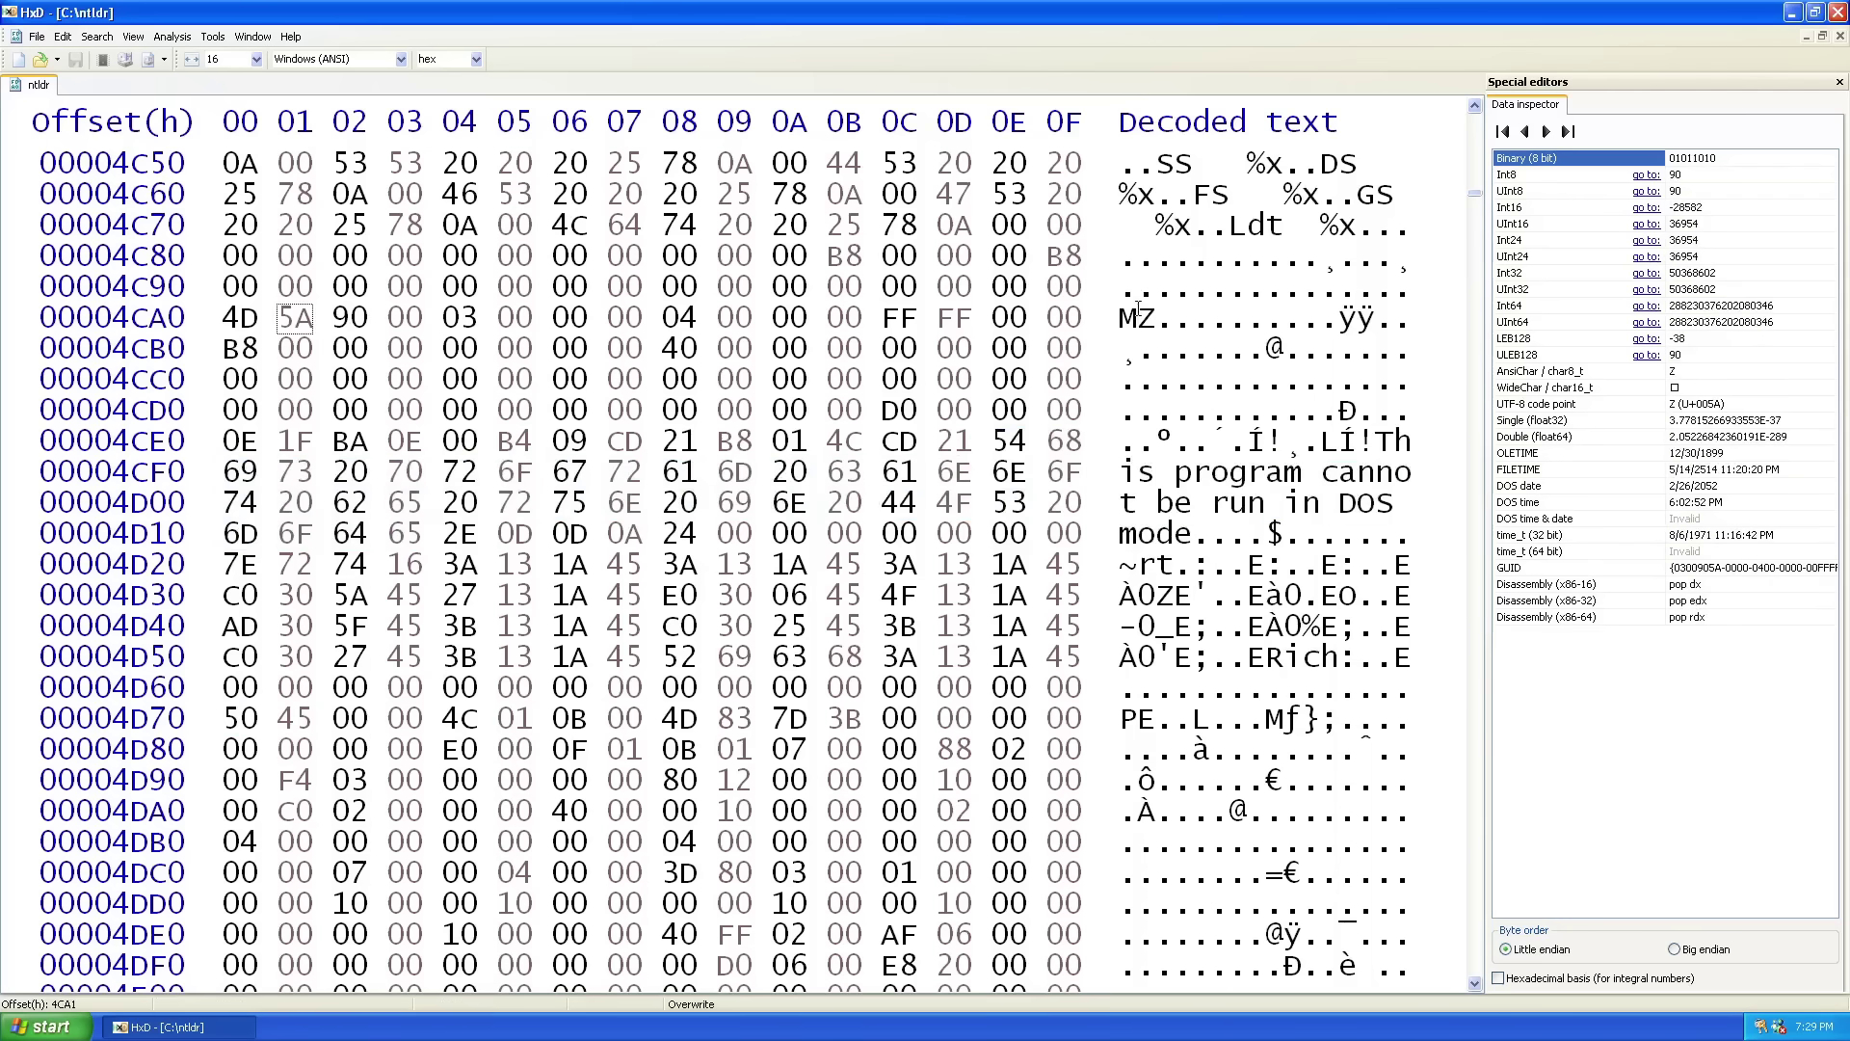
pyautogui.click(1128, 316)
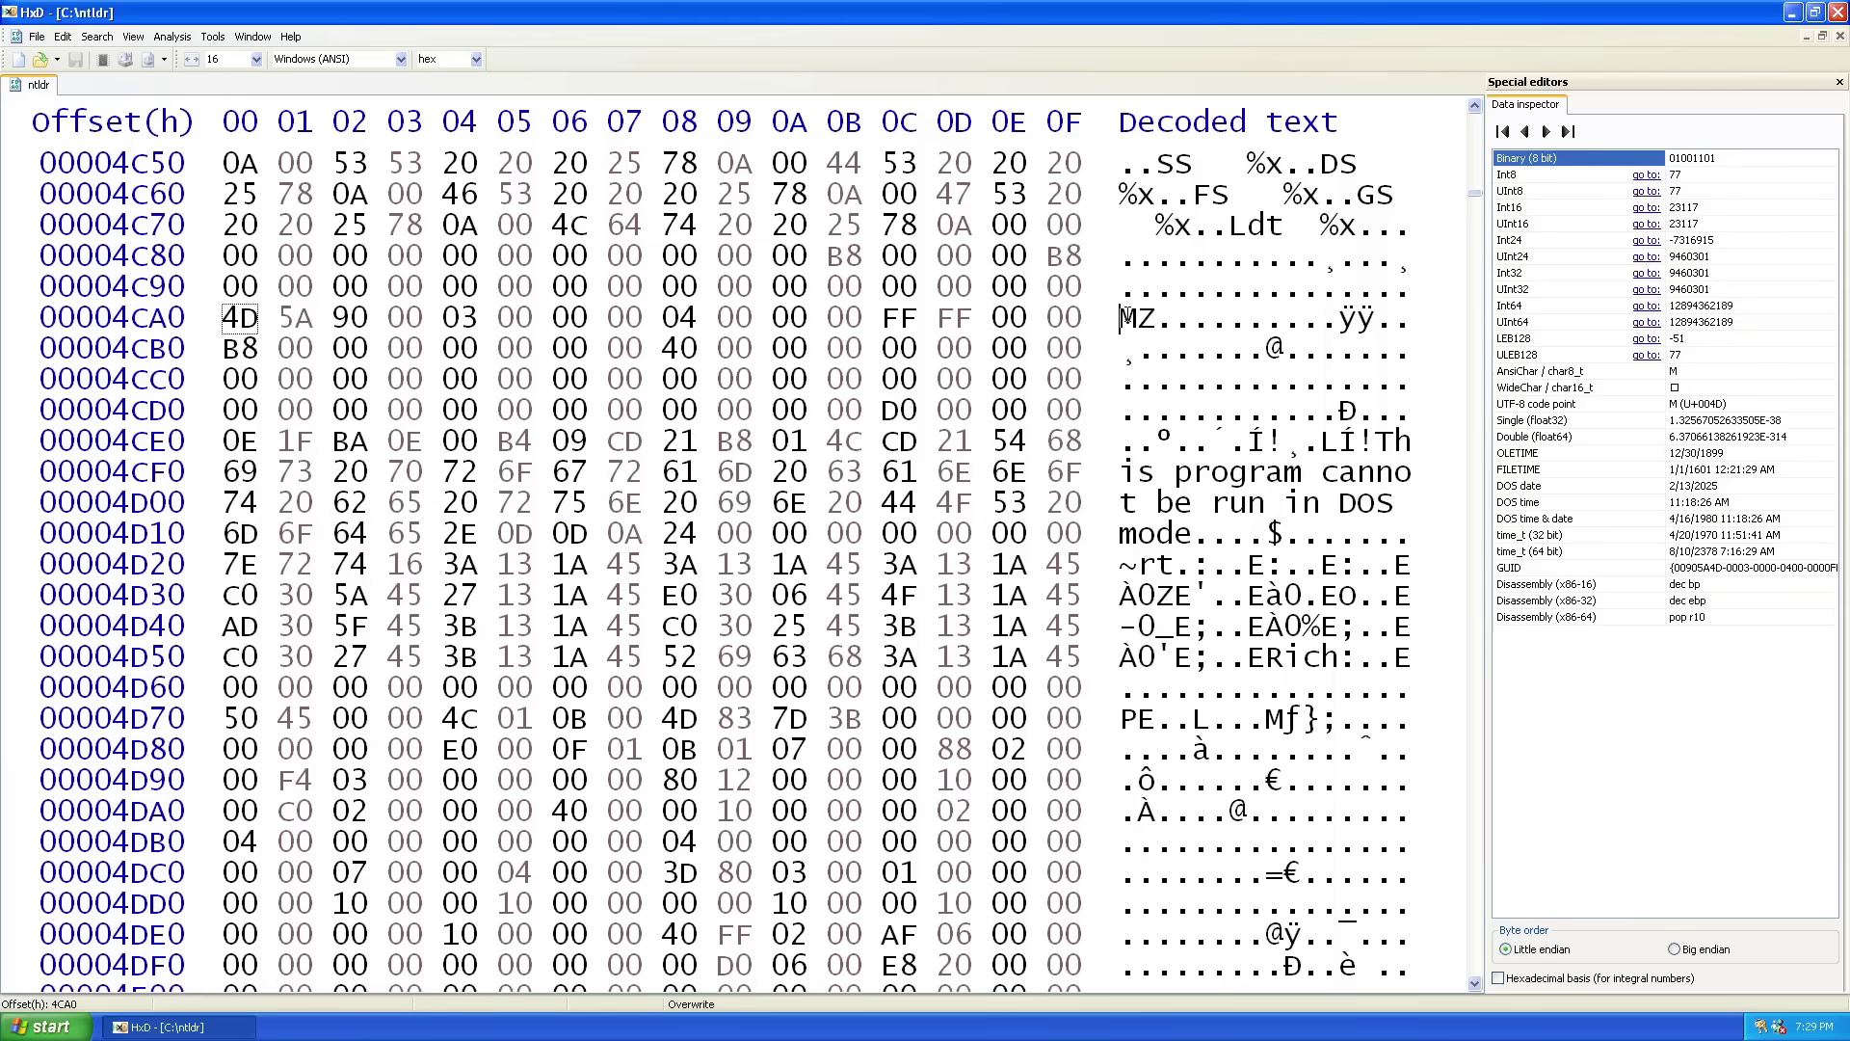
pyautogui.press('super+Up')
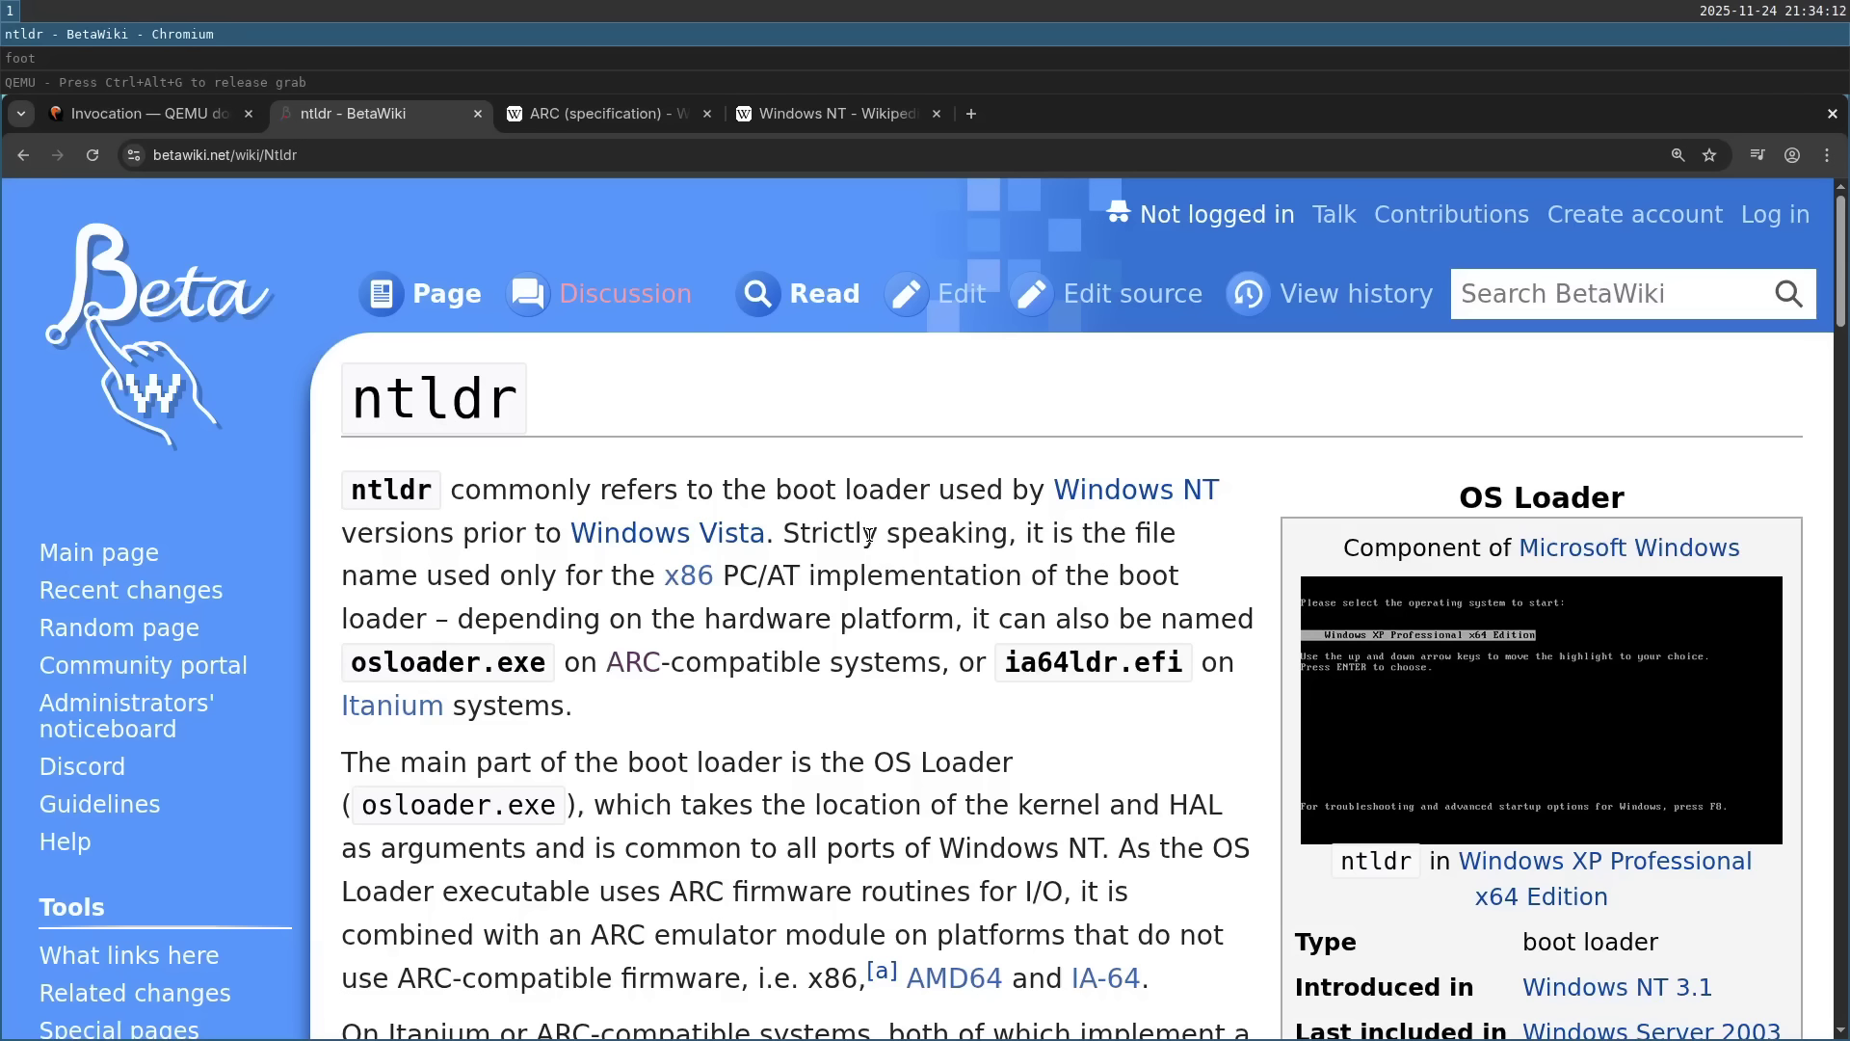
pyautogui.click(878, 114)
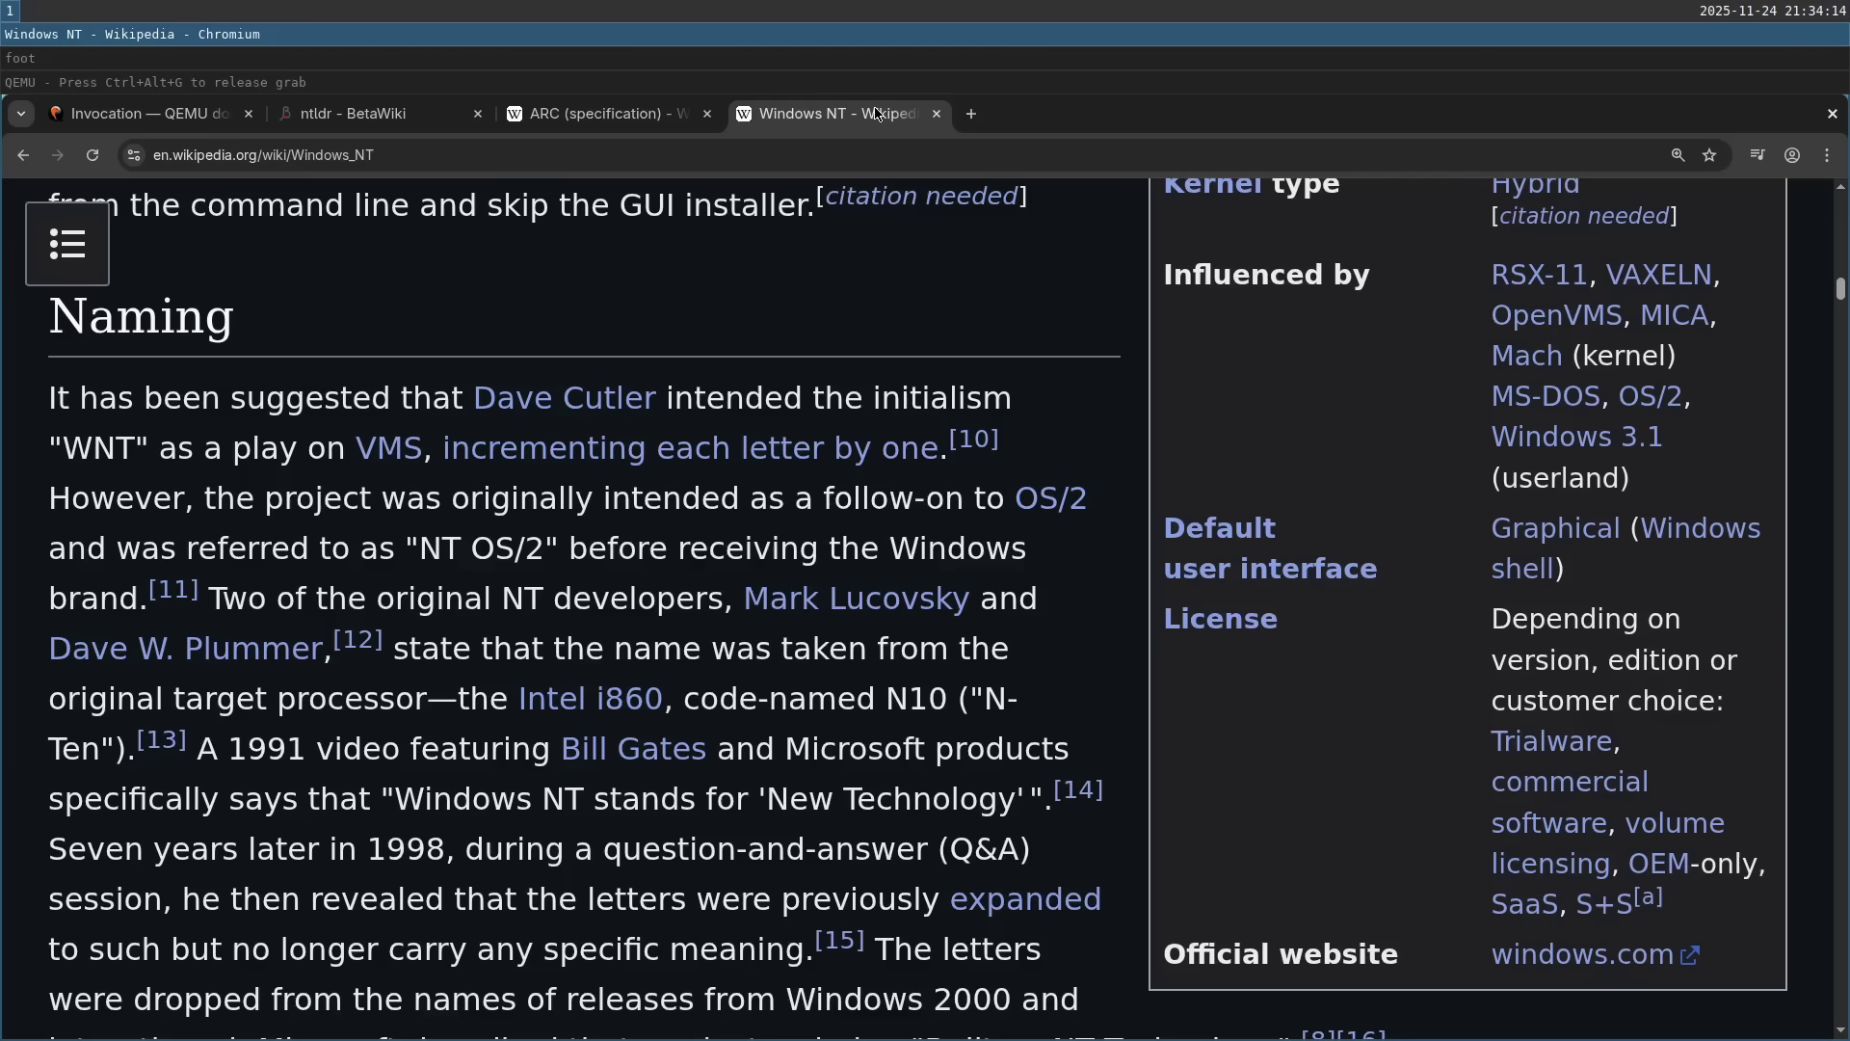
pyautogui.moveTo(231, 701); pyautogui.dragTo(304, 700)
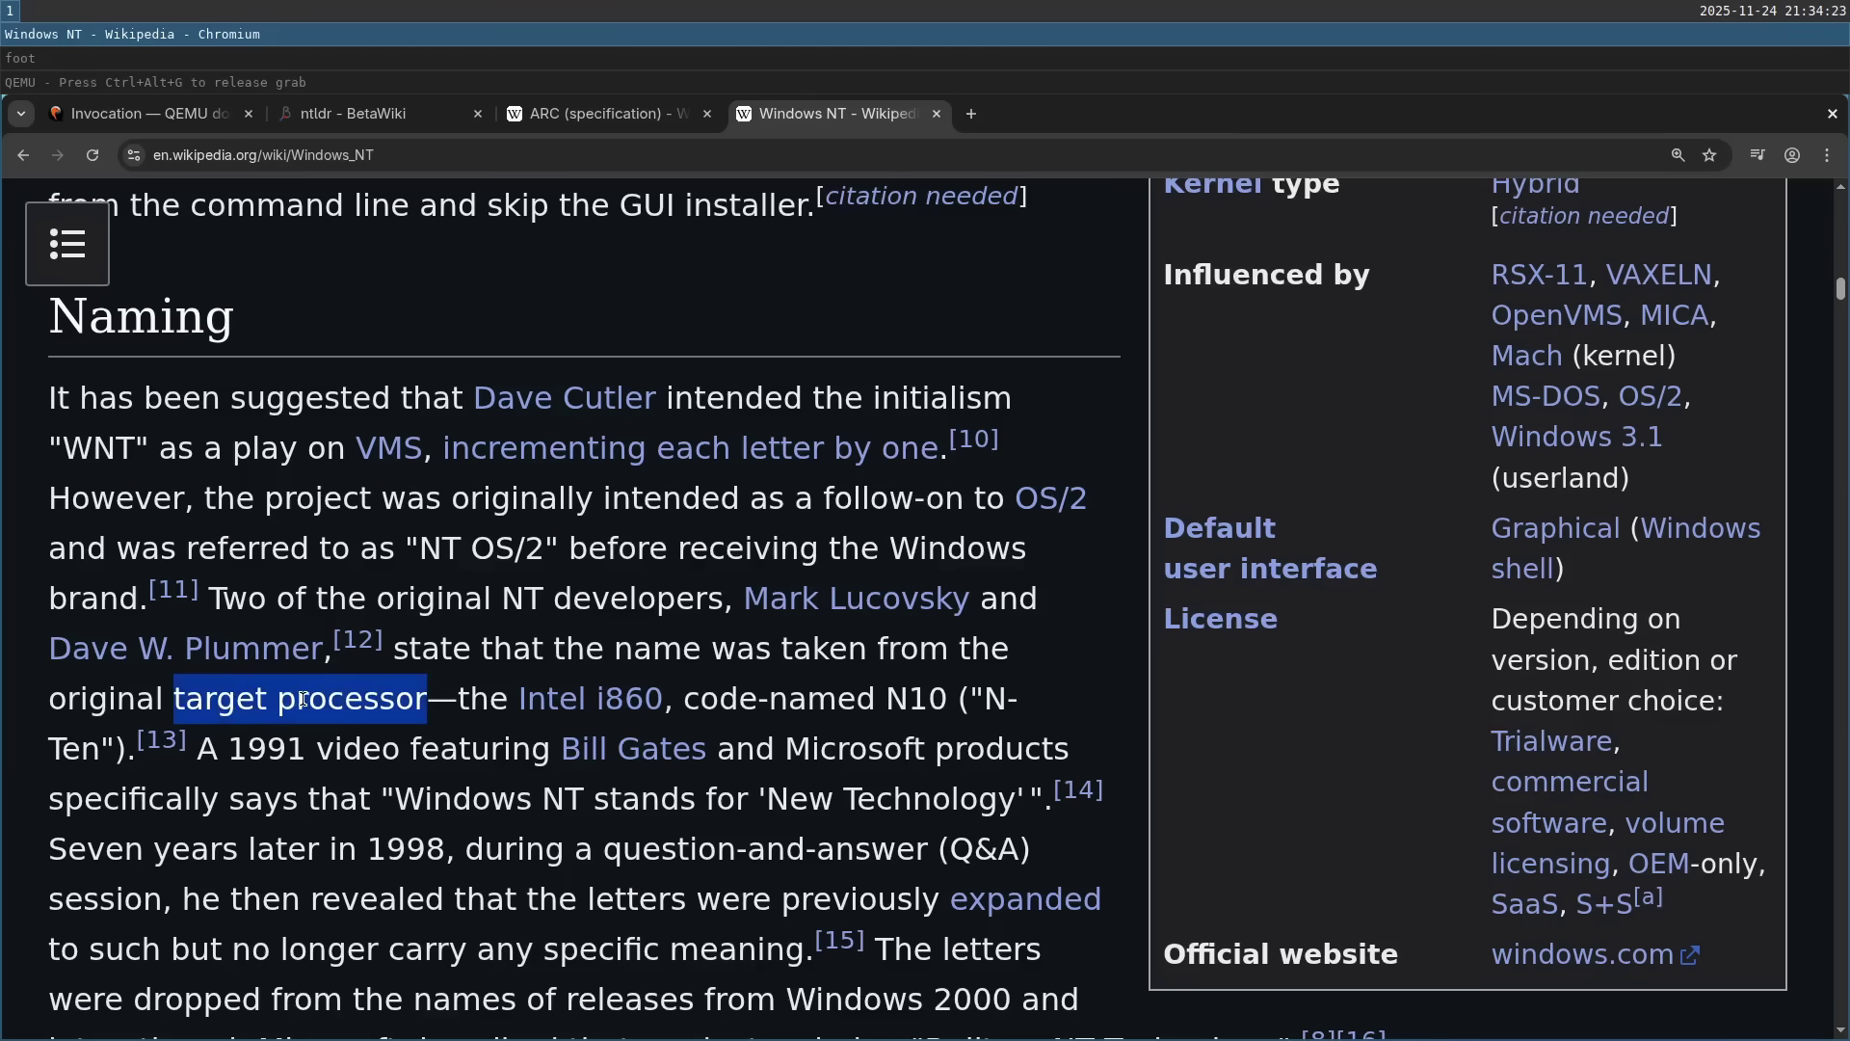
pyautogui.click(369, 700)
pyautogui.moveTo(549, 711)
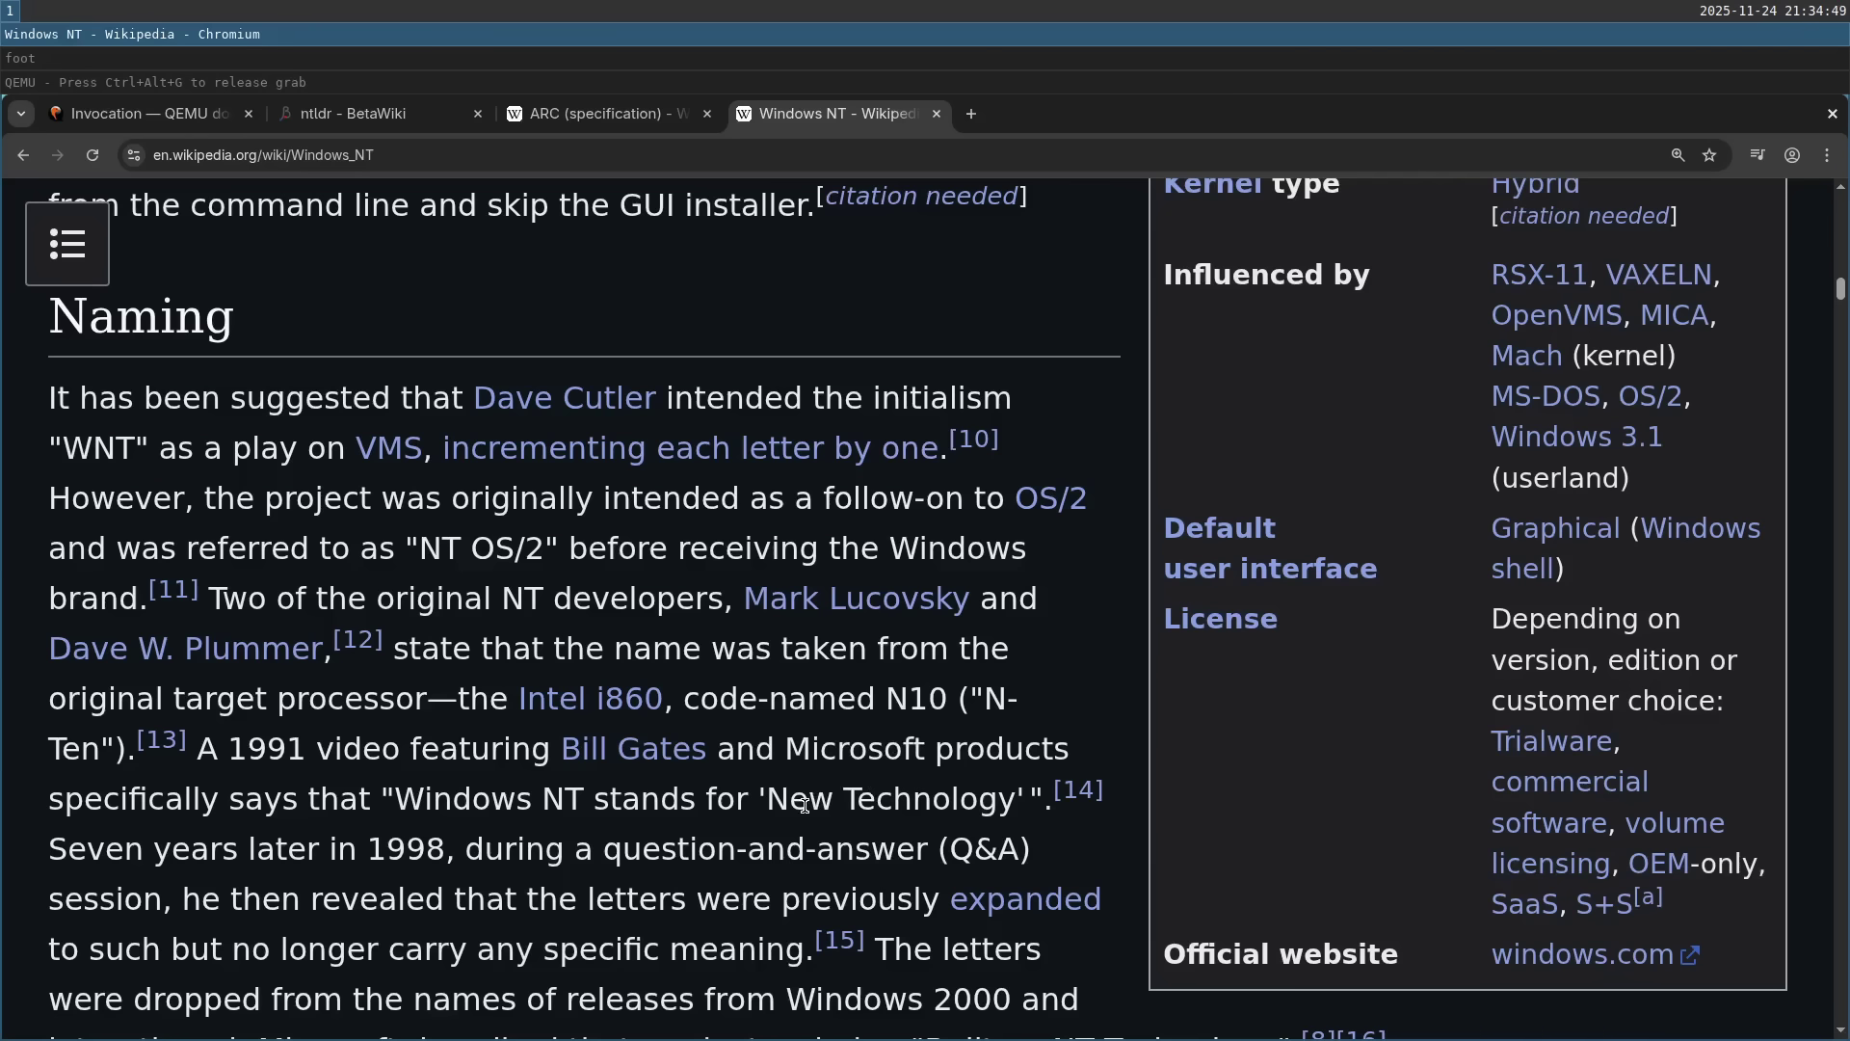
pyautogui.moveTo(789, 802); pyautogui.dragTo(1014, 800)
pyautogui.click(914, 785)
pyautogui.doubleClick(907, 692)
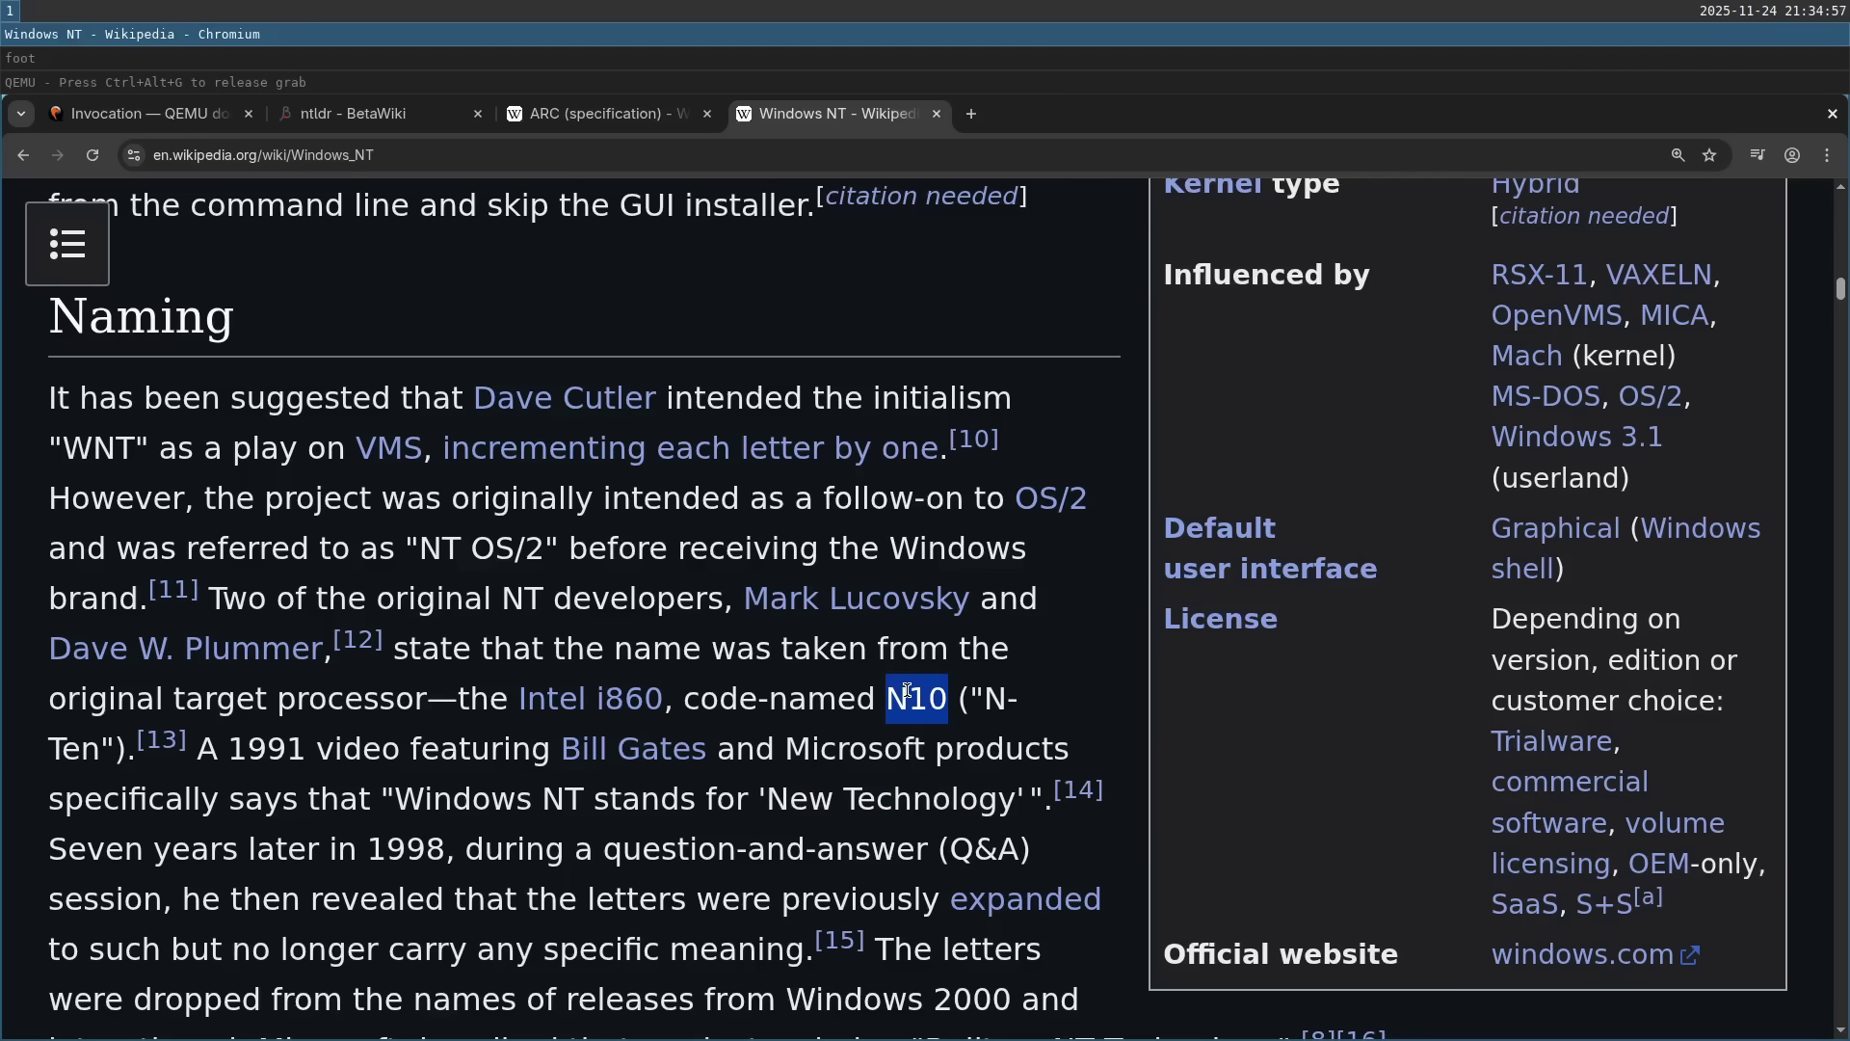
pyautogui.hotkey('ctrl', '2')
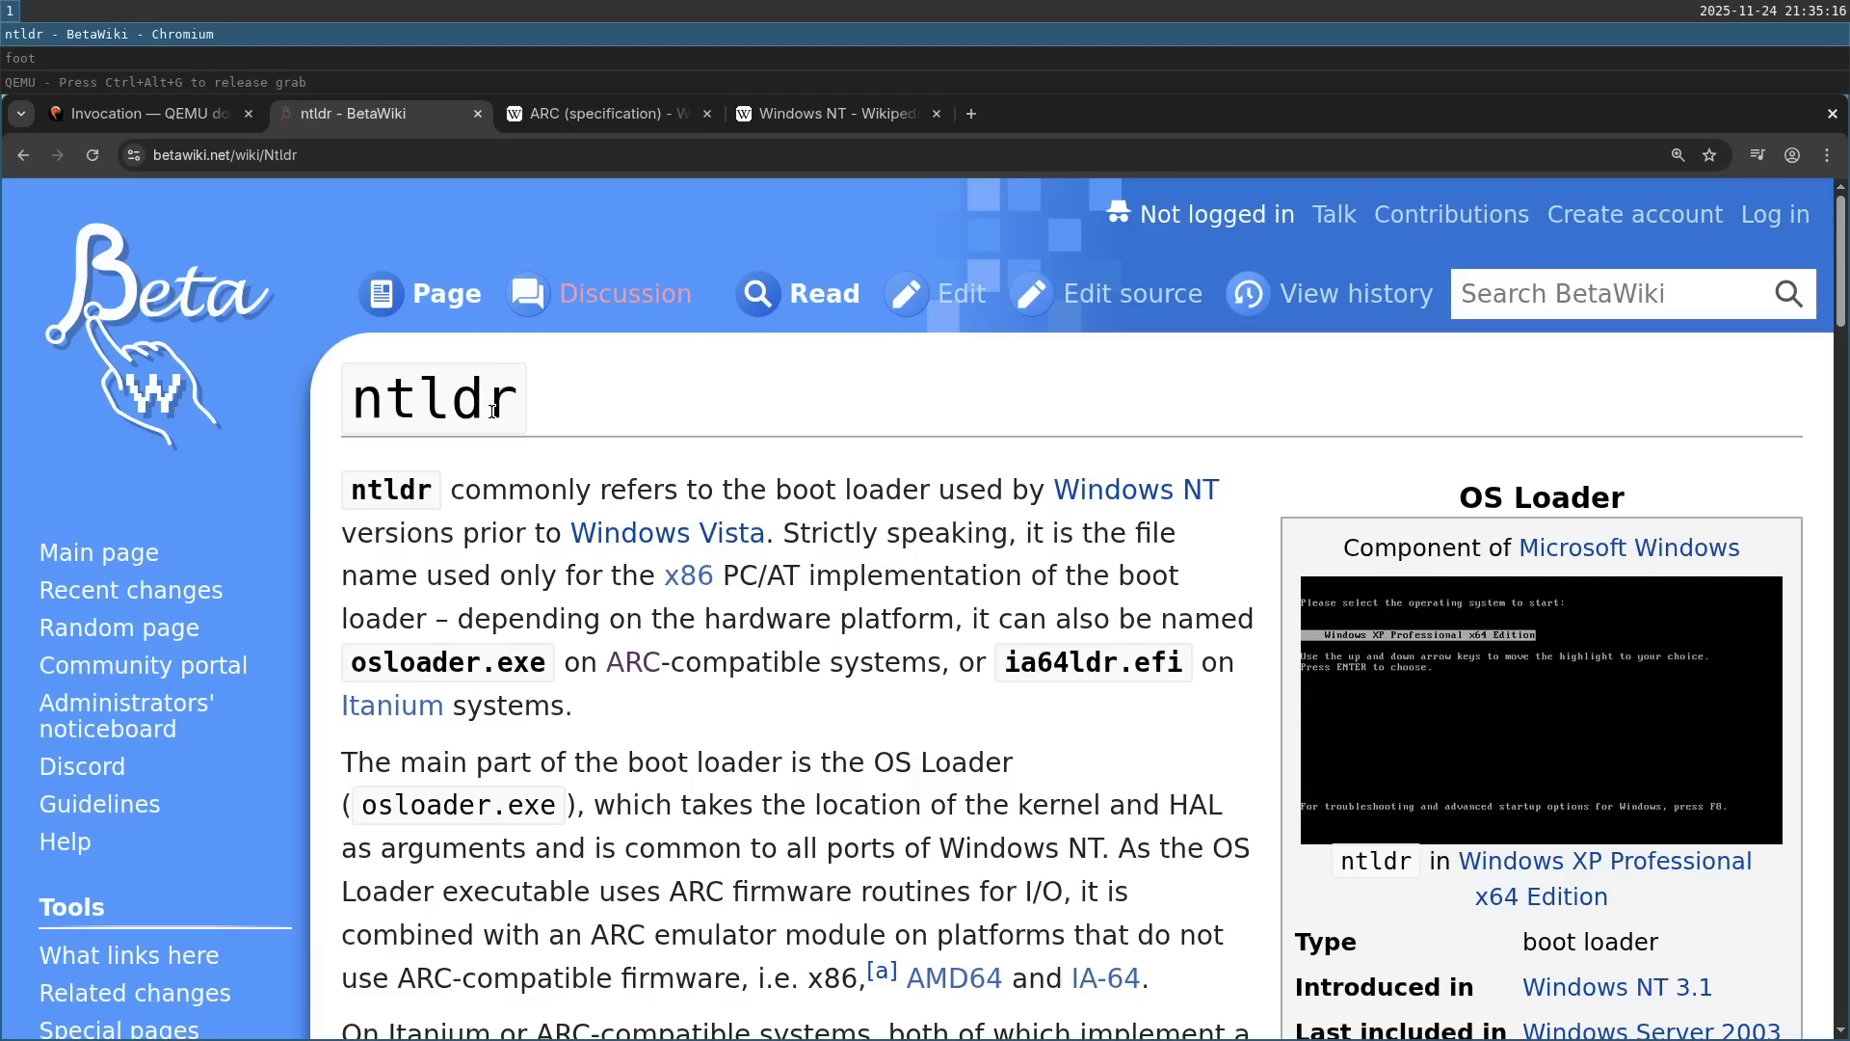
pyautogui.hotkey('ctrl', 'Tab')
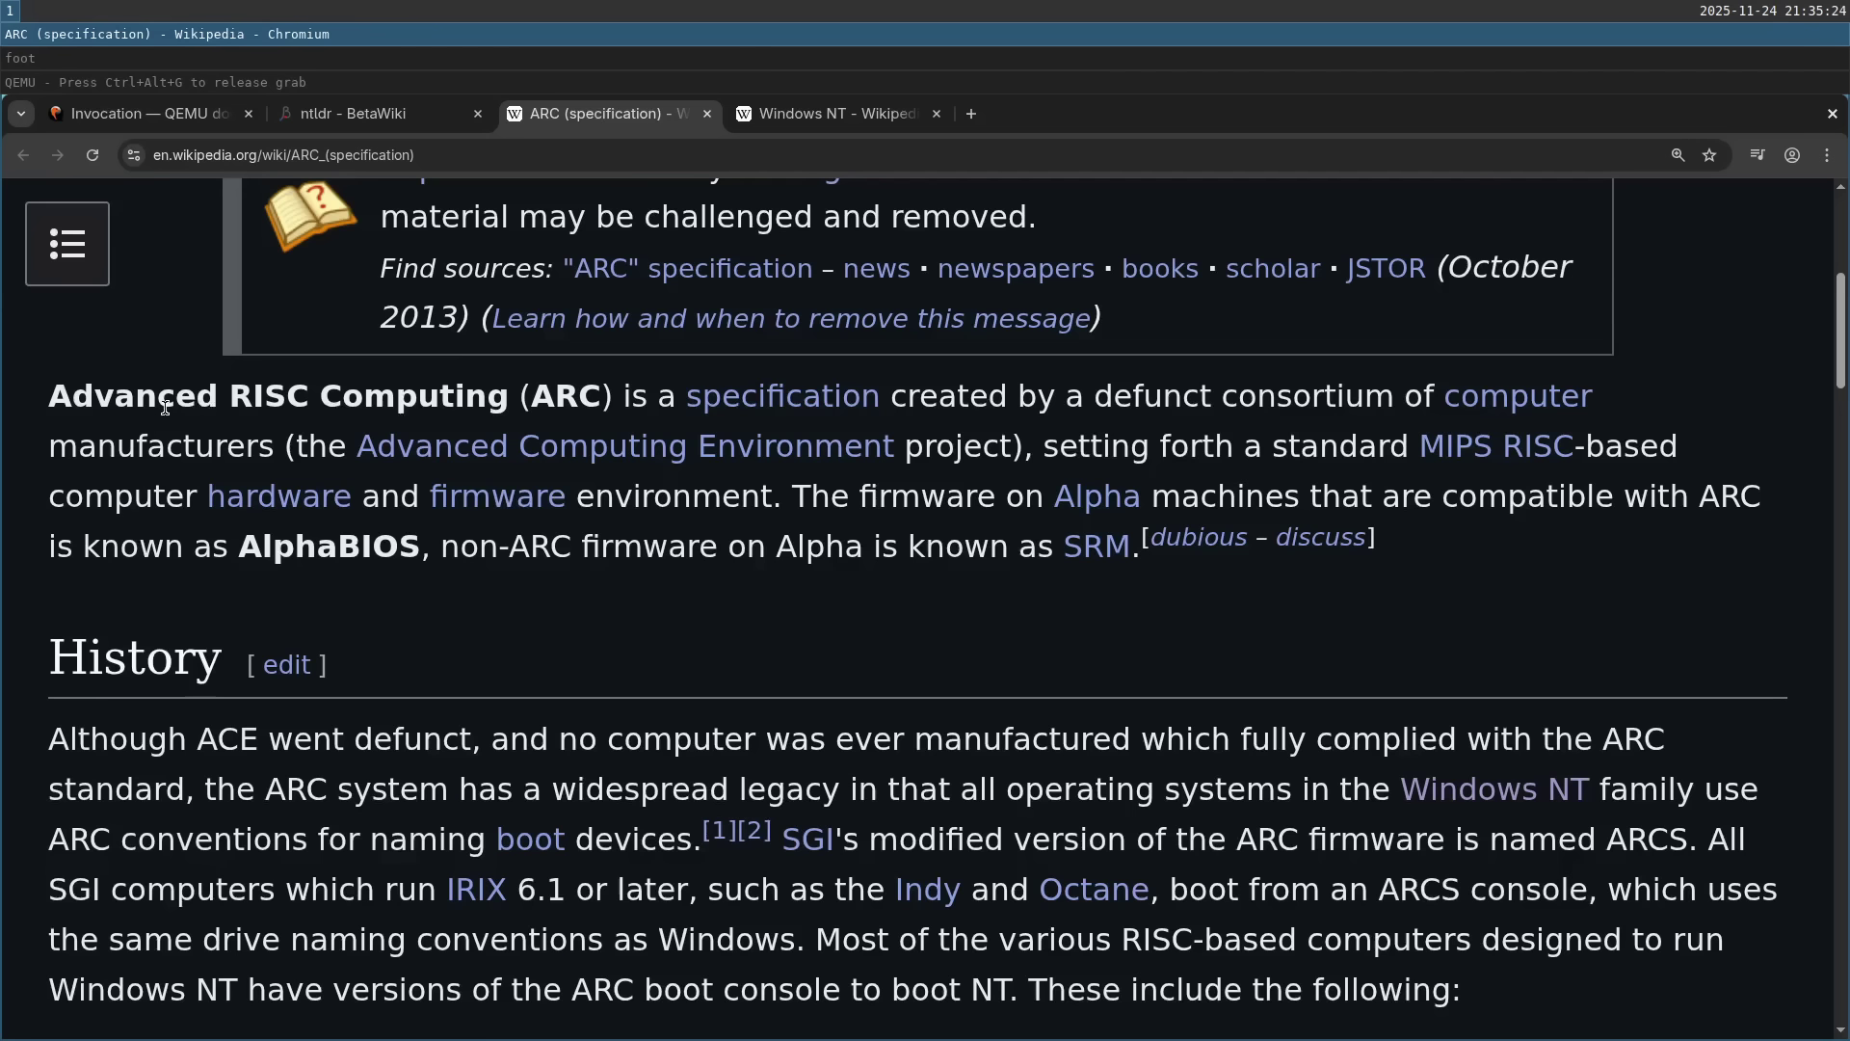
pyautogui.doubleClick(147, 403)
pyautogui.moveTo(147, 403); pyautogui.dragTo(367, 403)
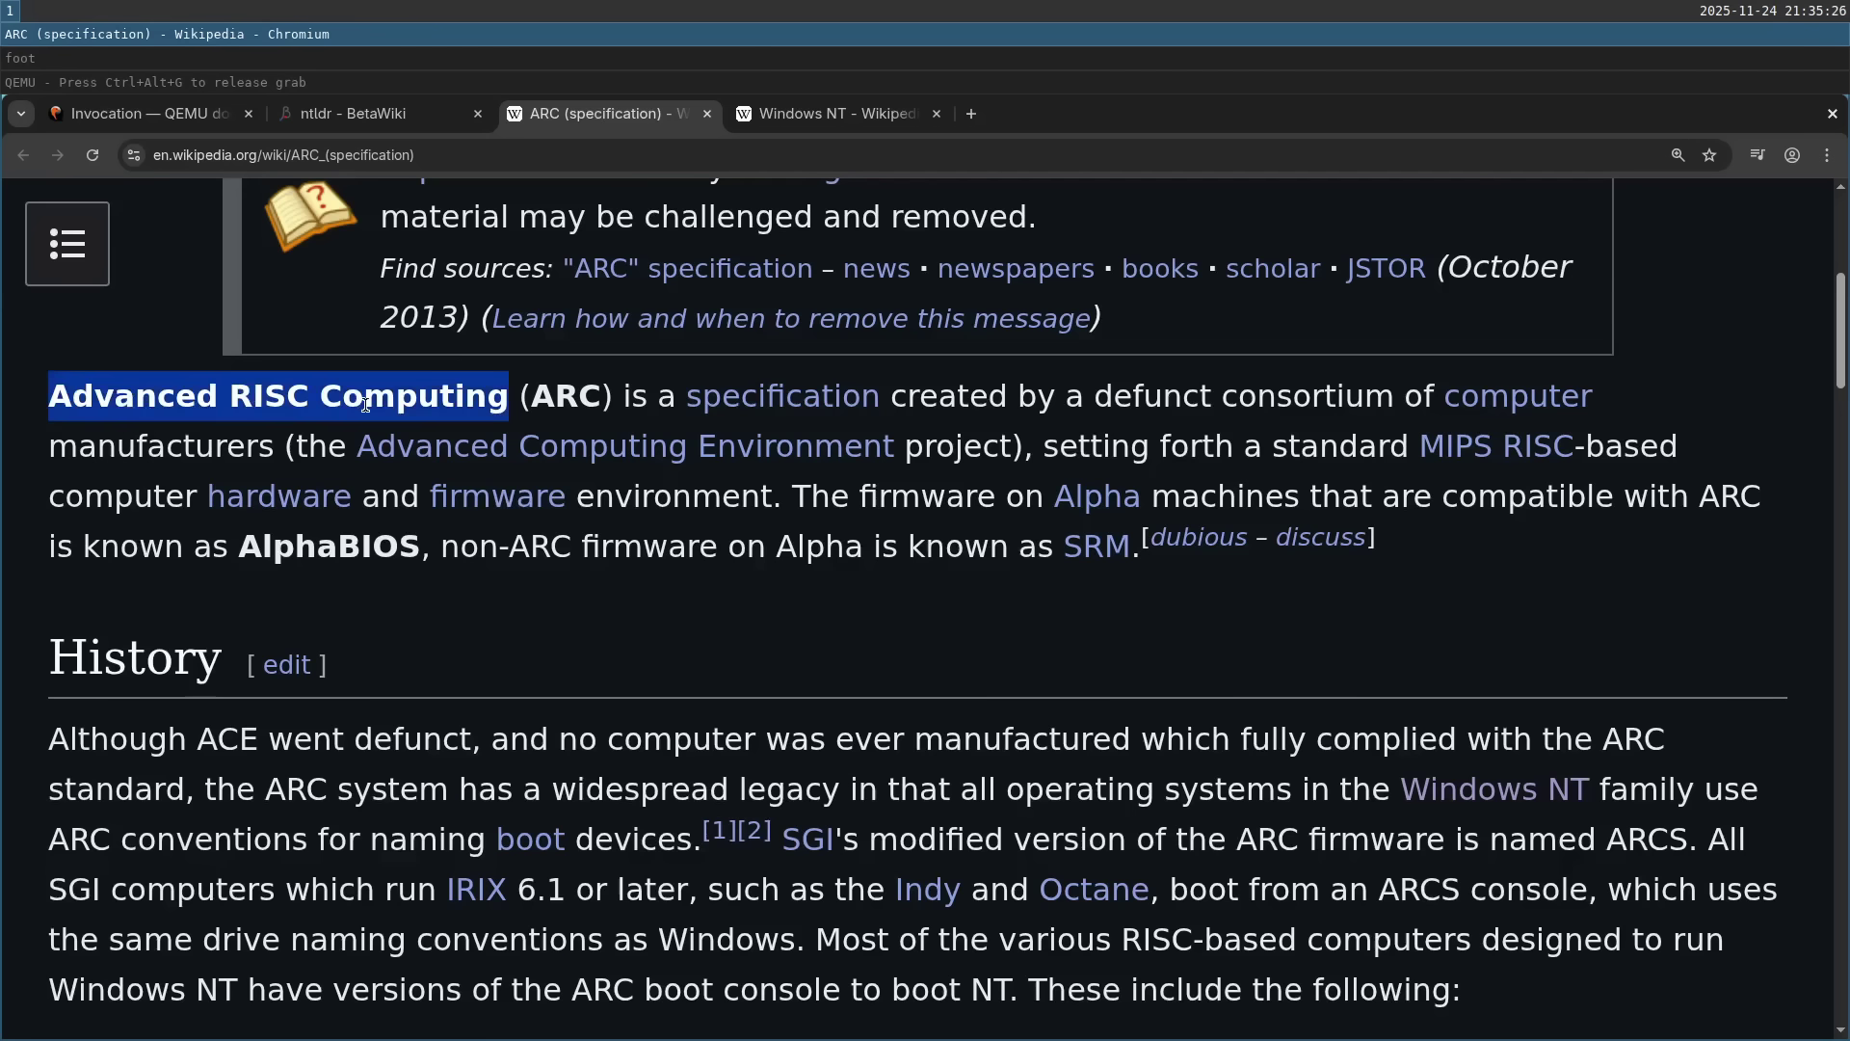
pyautogui.click(952, 403)
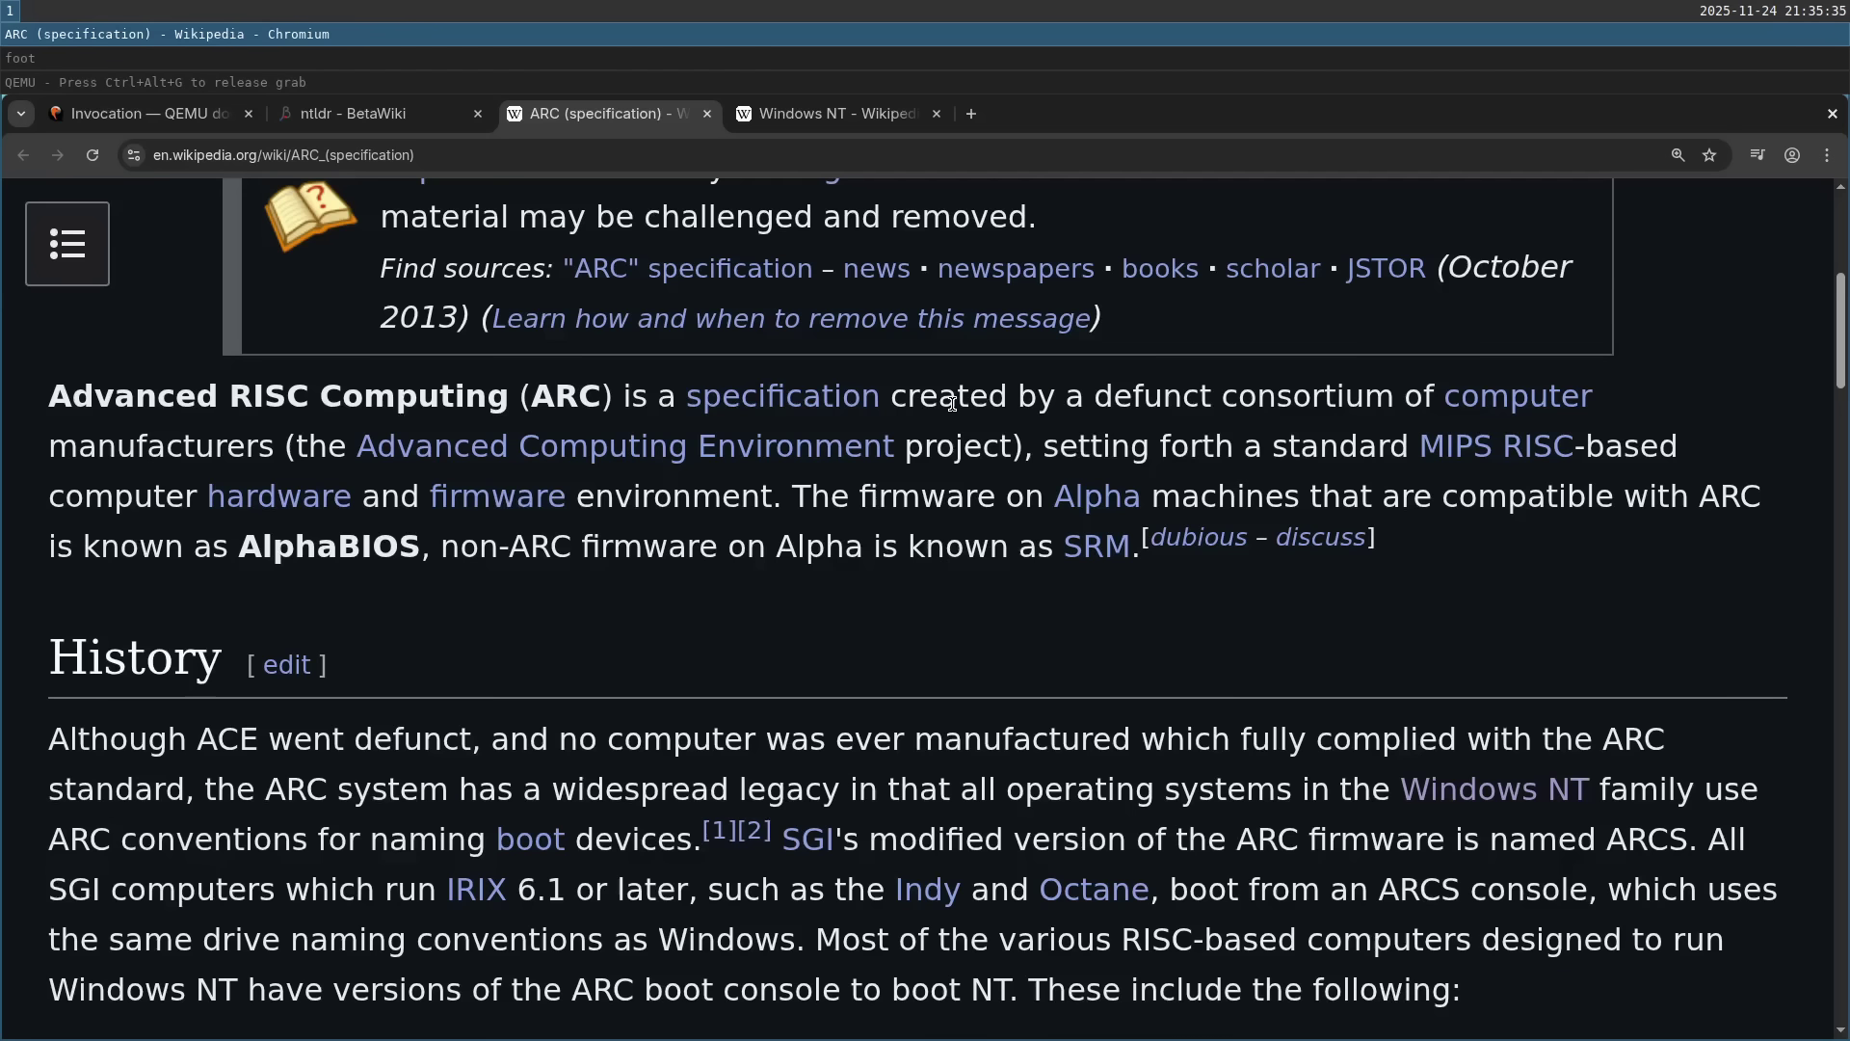
pyautogui.hotkey('ctrl', 'shift', 'Tab')
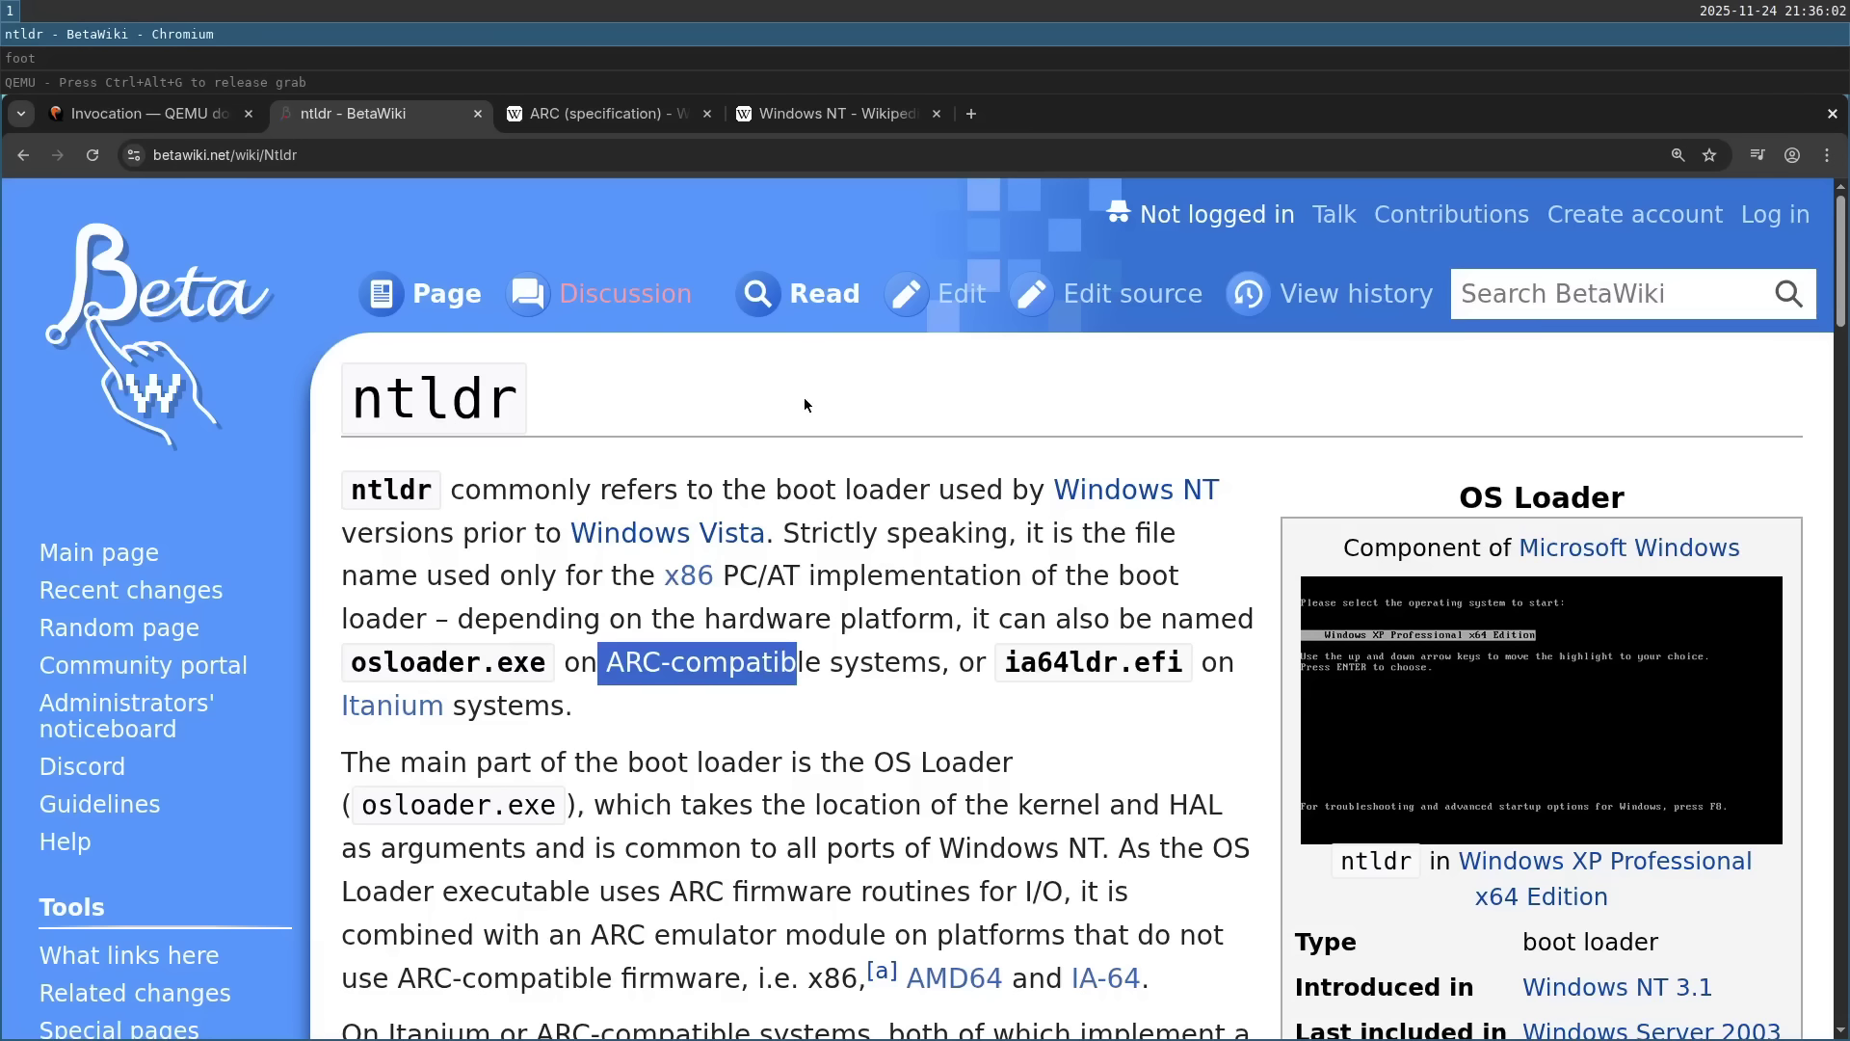
# Highlight osloader.exe and the title, then jump to Functionality and highlight the NTLDR ARC emulator sentence.
pyautogui.moveTo(353, 665); pyautogui.dragTo(519, 665)
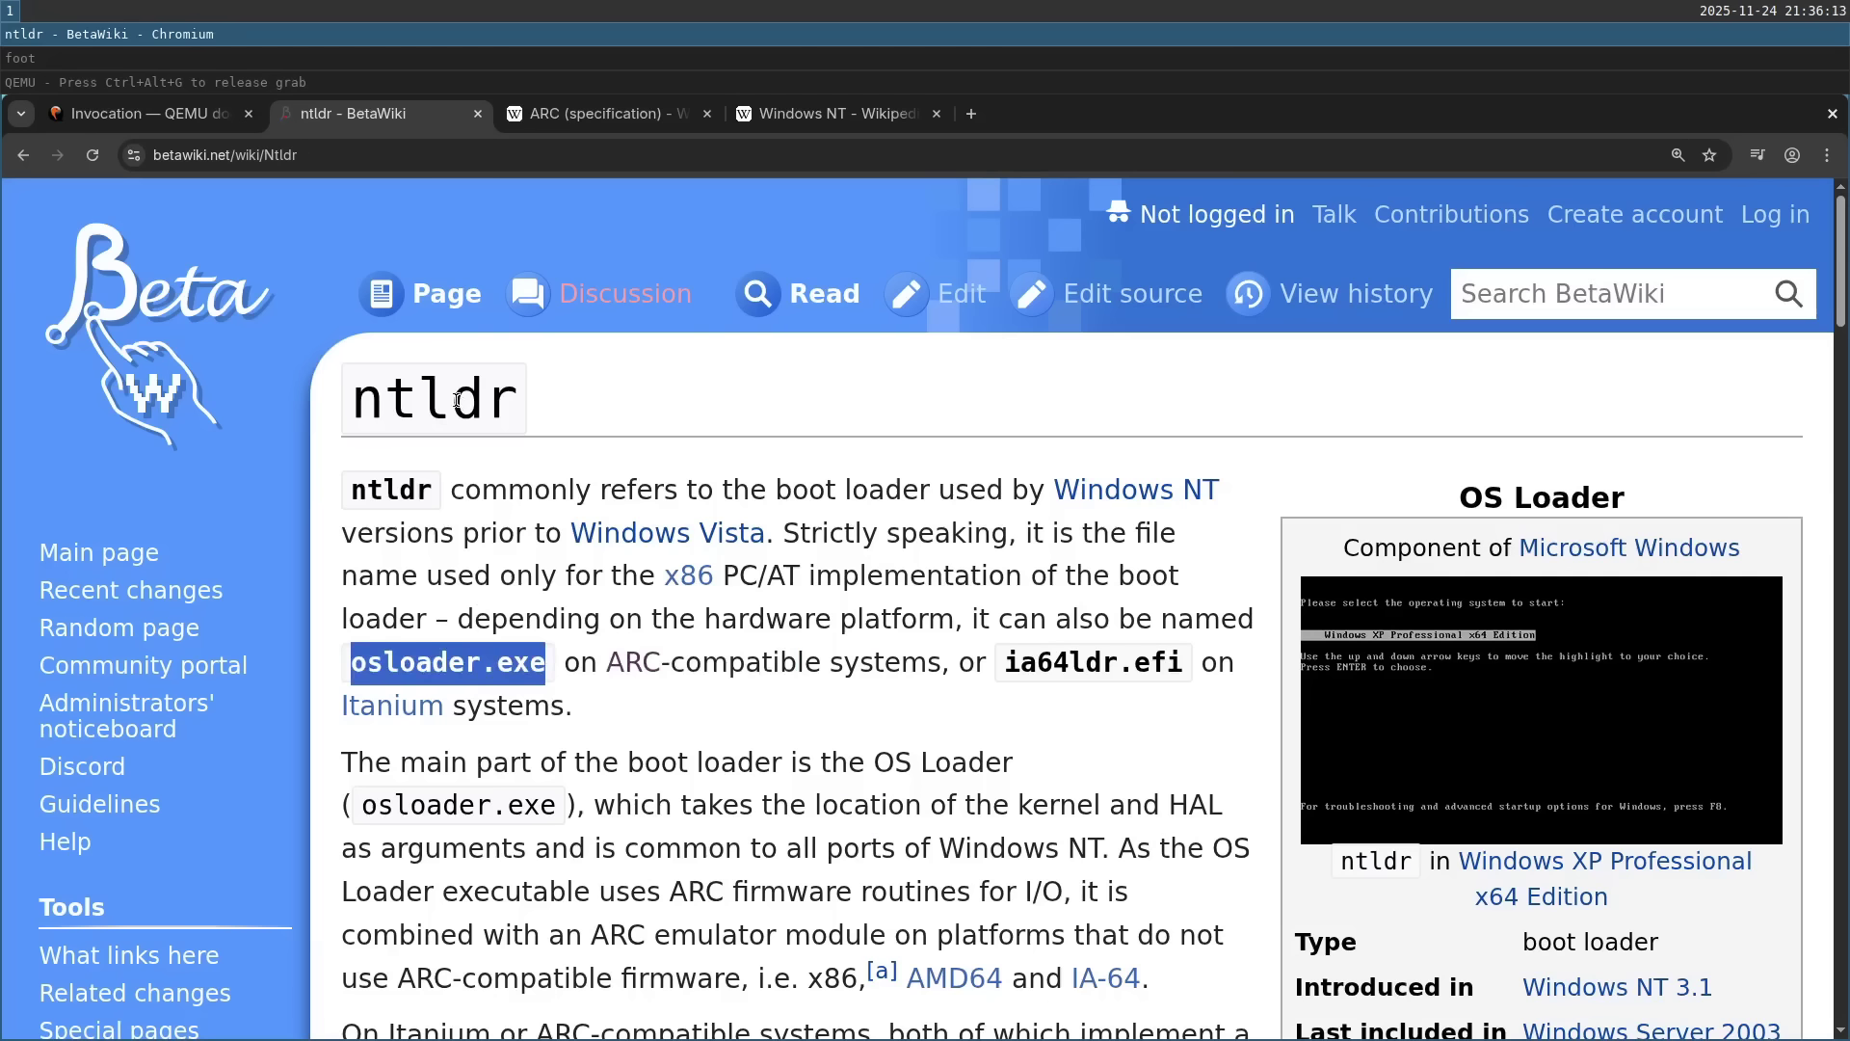
pyautogui.doubleClick(417, 408)
pyautogui.scroll(-7, 416, 408)
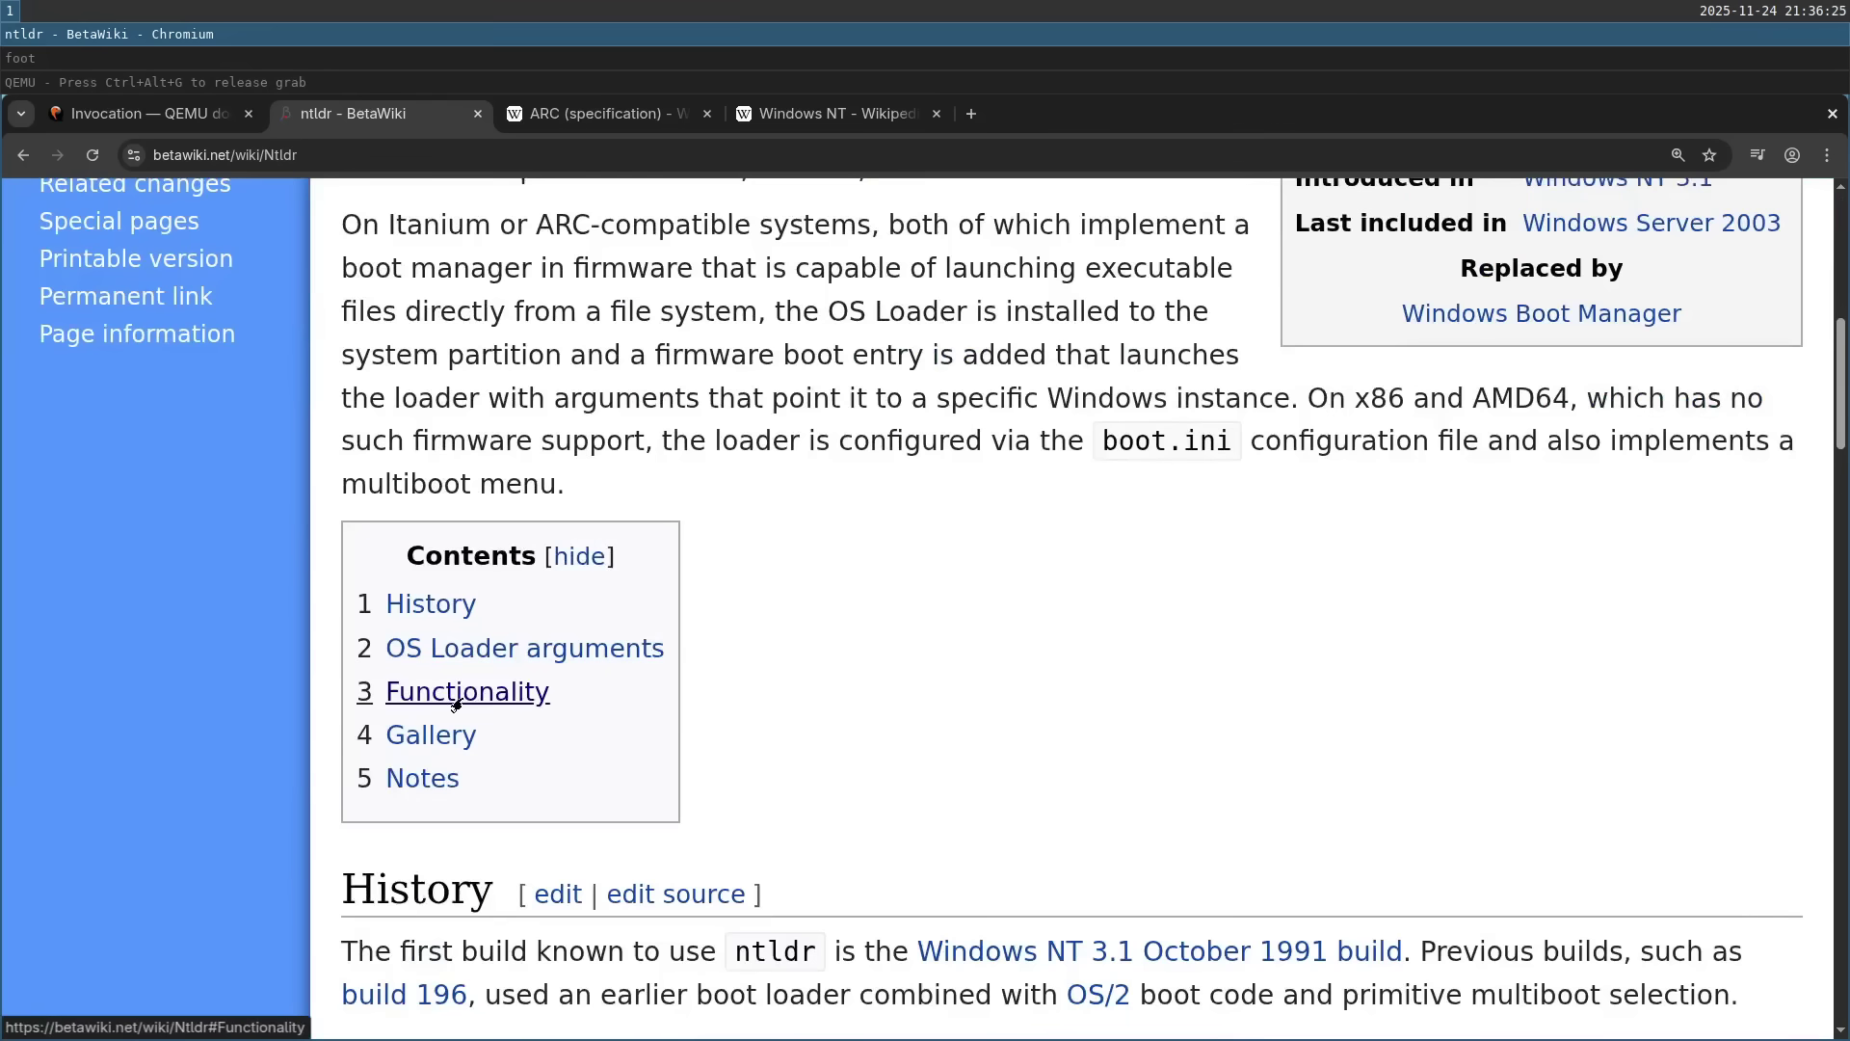
pyautogui.click(457, 698)
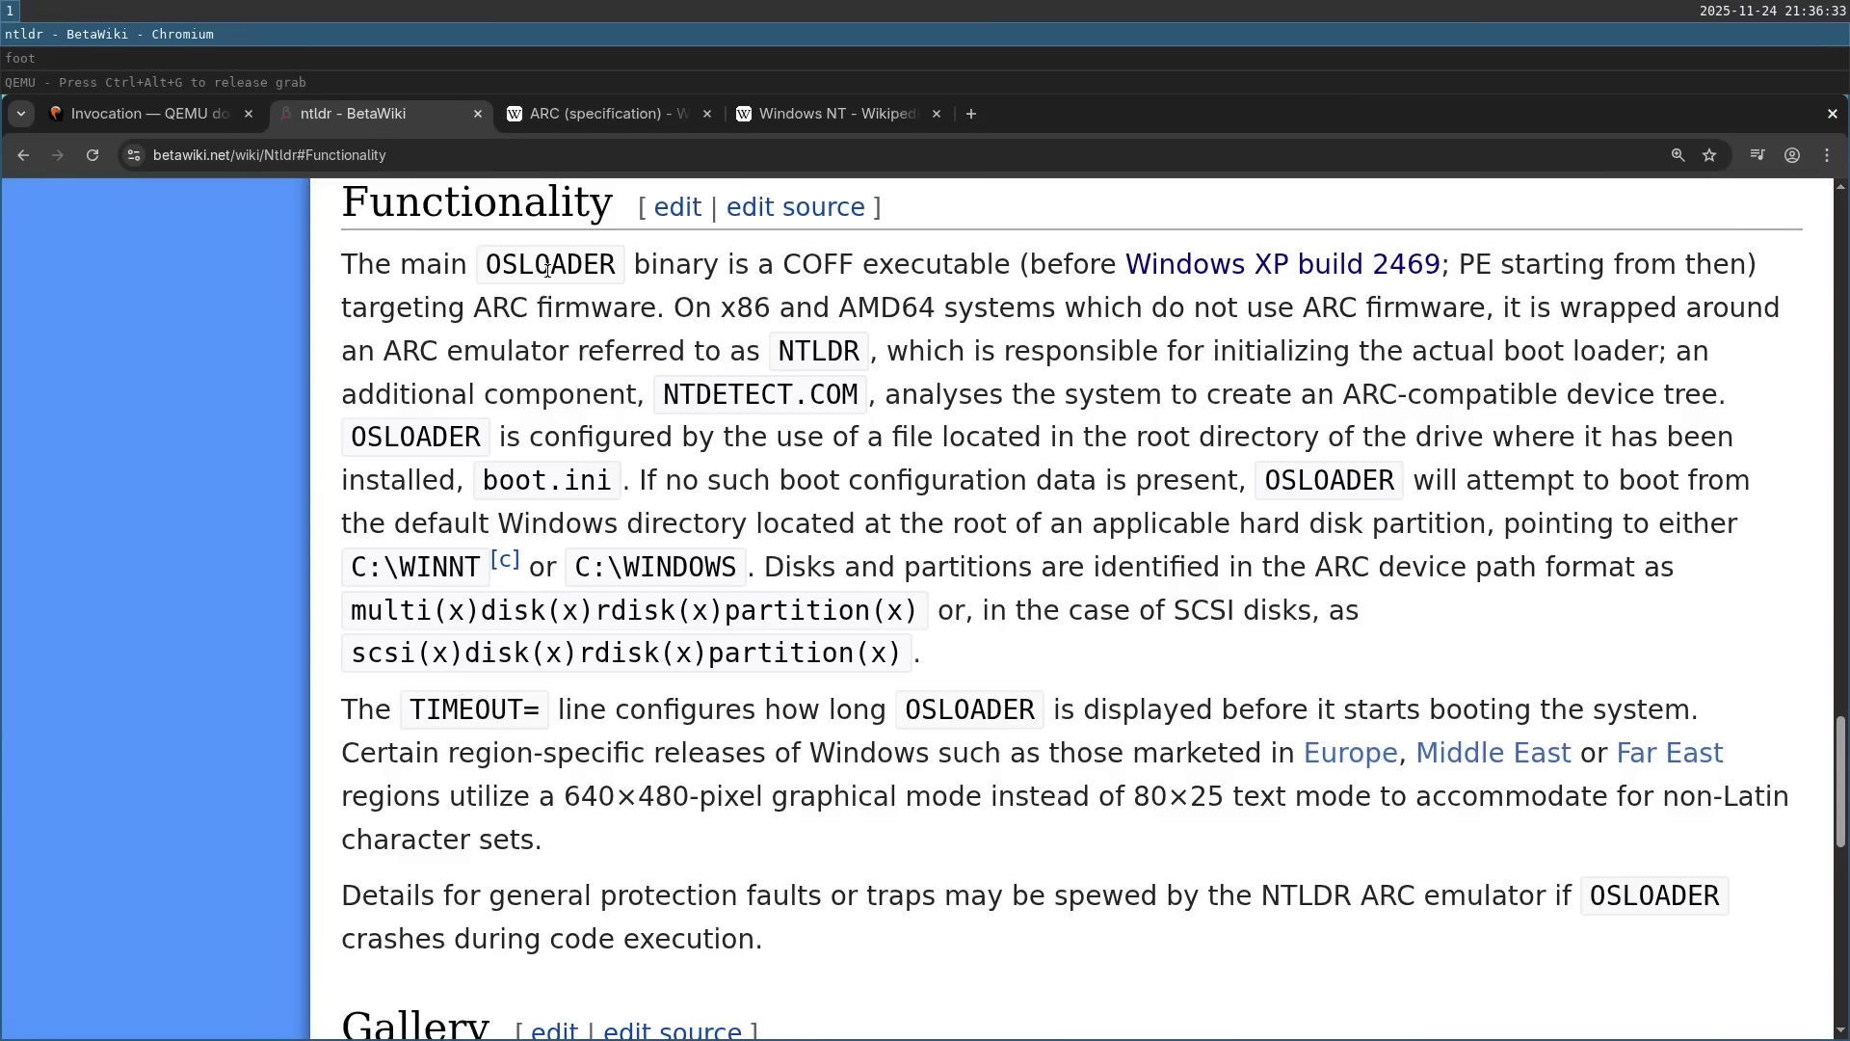
pyautogui.tripleClick(547, 270)
pyautogui.click(679, 311)
pyautogui.moveTo(679, 311); pyautogui.dragTo(860, 359)
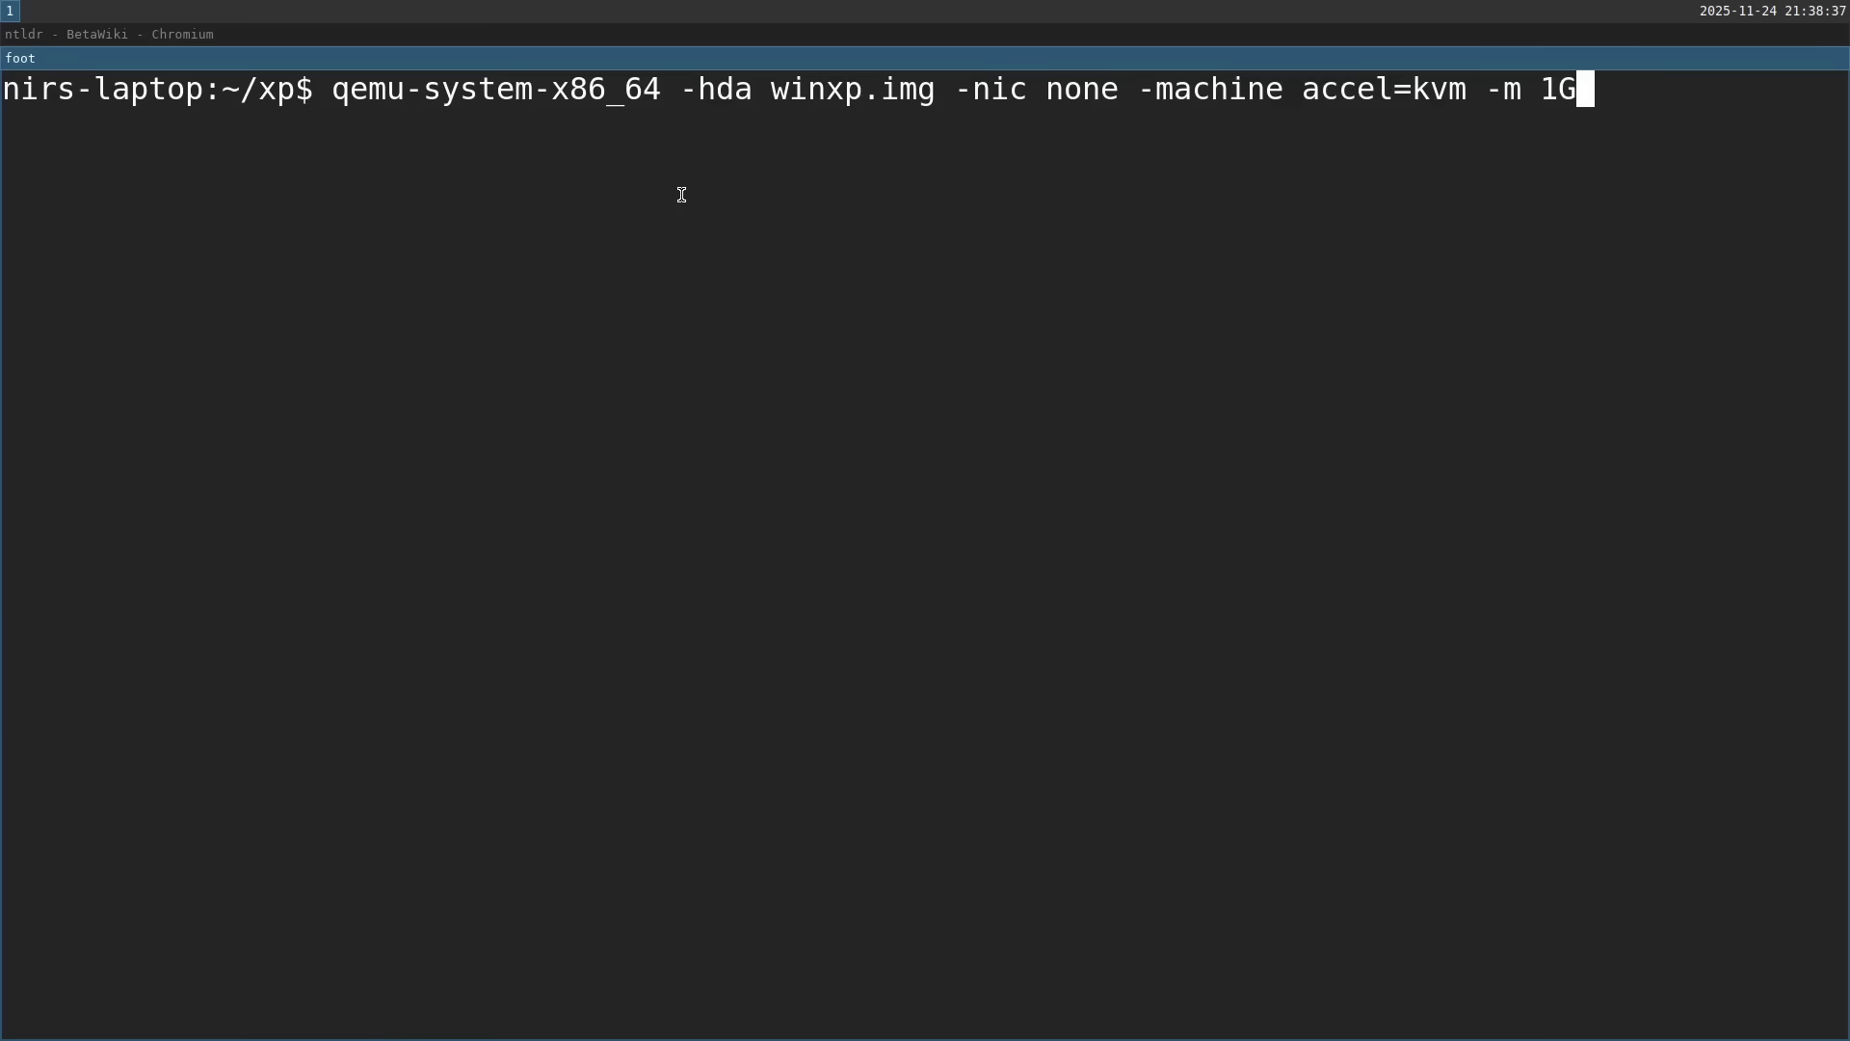
# Change the qemu memory option from -m 1G to -m 16M and boot the XP guest.
pyautogui.press('BackSpace')
pyautogui.write('6')
pyautogui.press('Return')
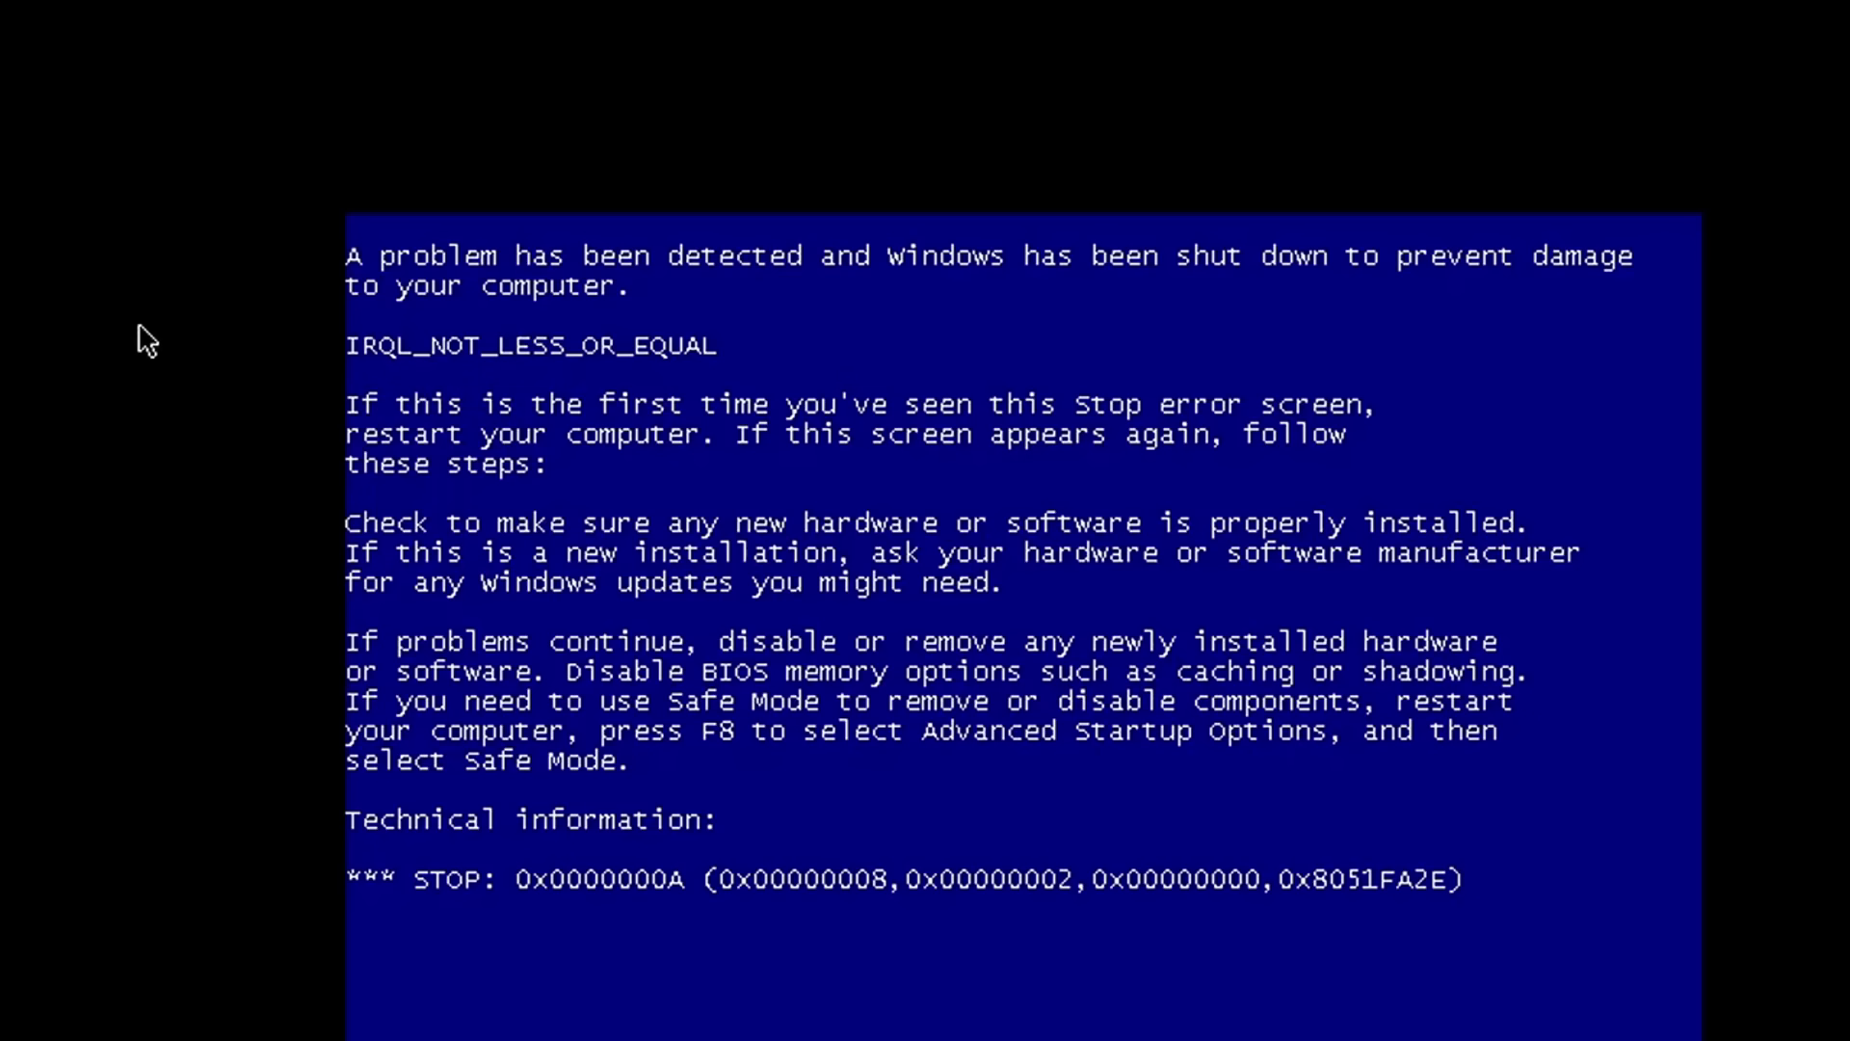
# Relaunch qemu with -m 20M, start Windows normally, and view System Properties' General page.
pyautogui.press('BackSpace')
pyautogui.press('BackSpace')
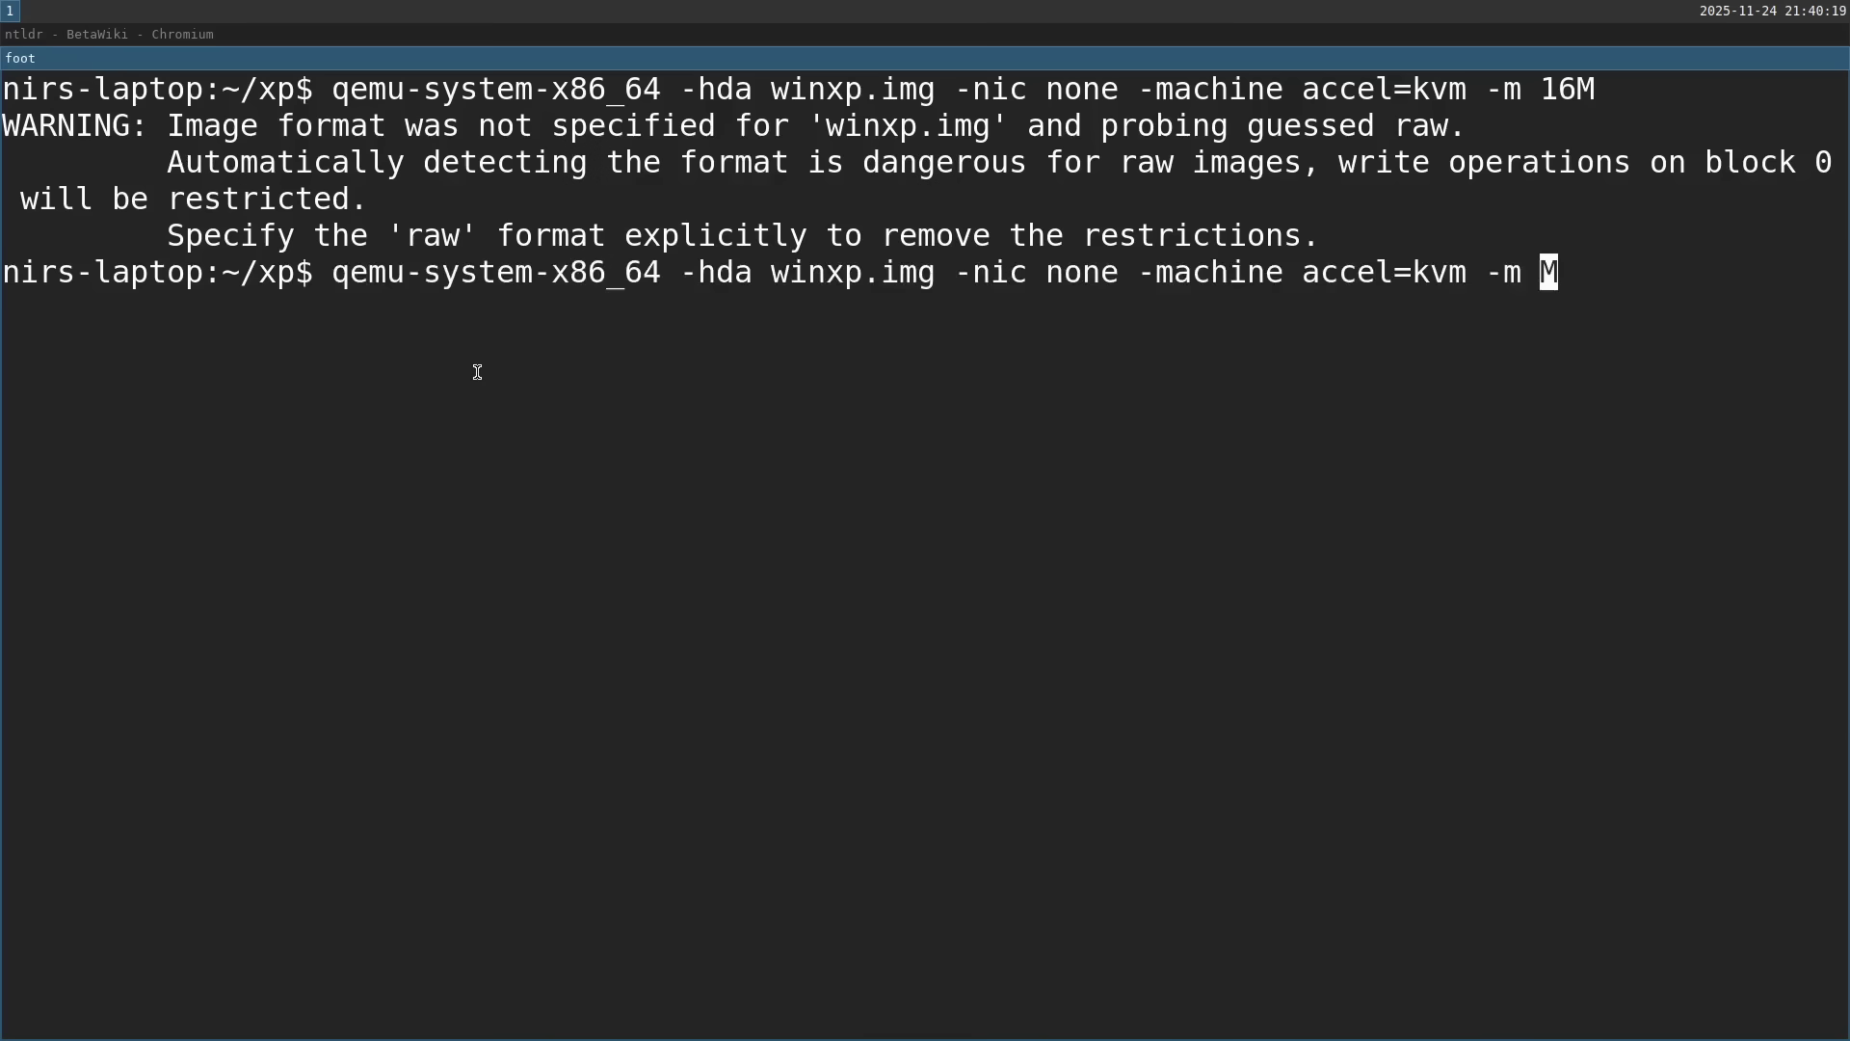
pyautogui.write('20')
pyautogui.press('Return')
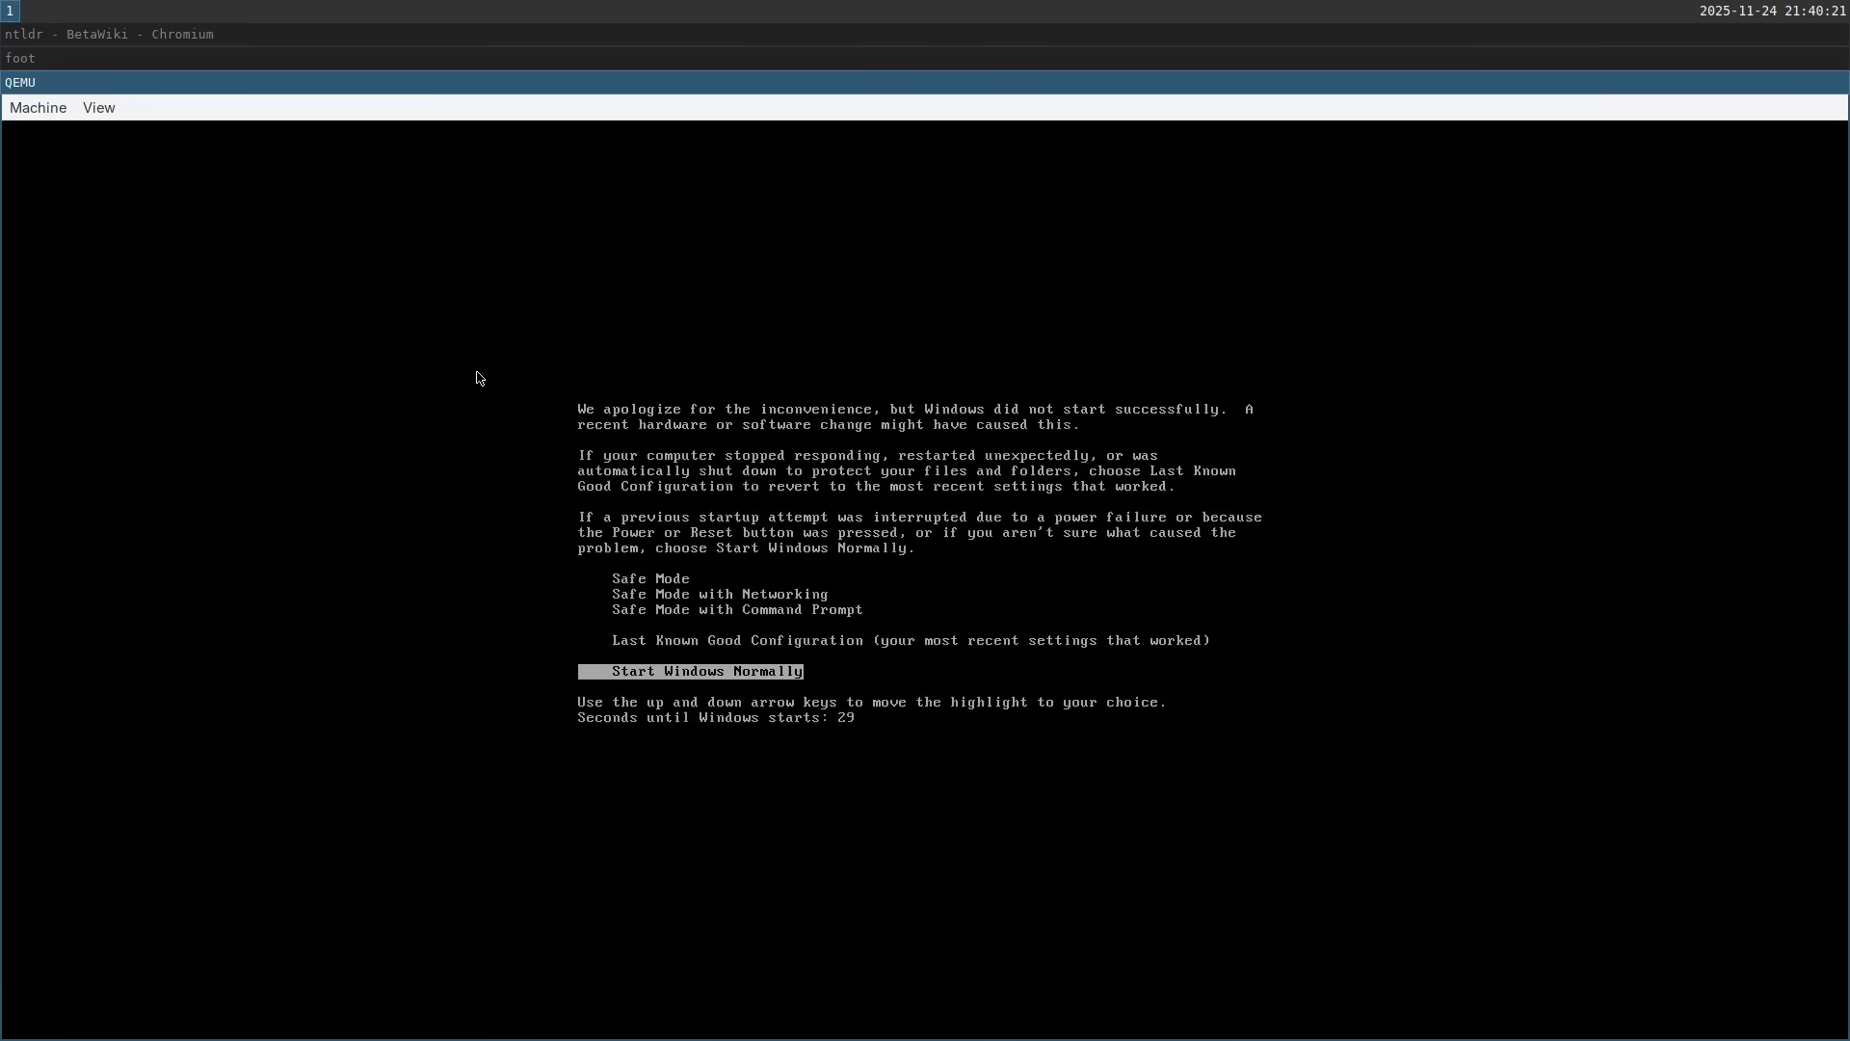
pyautogui.press('Return')
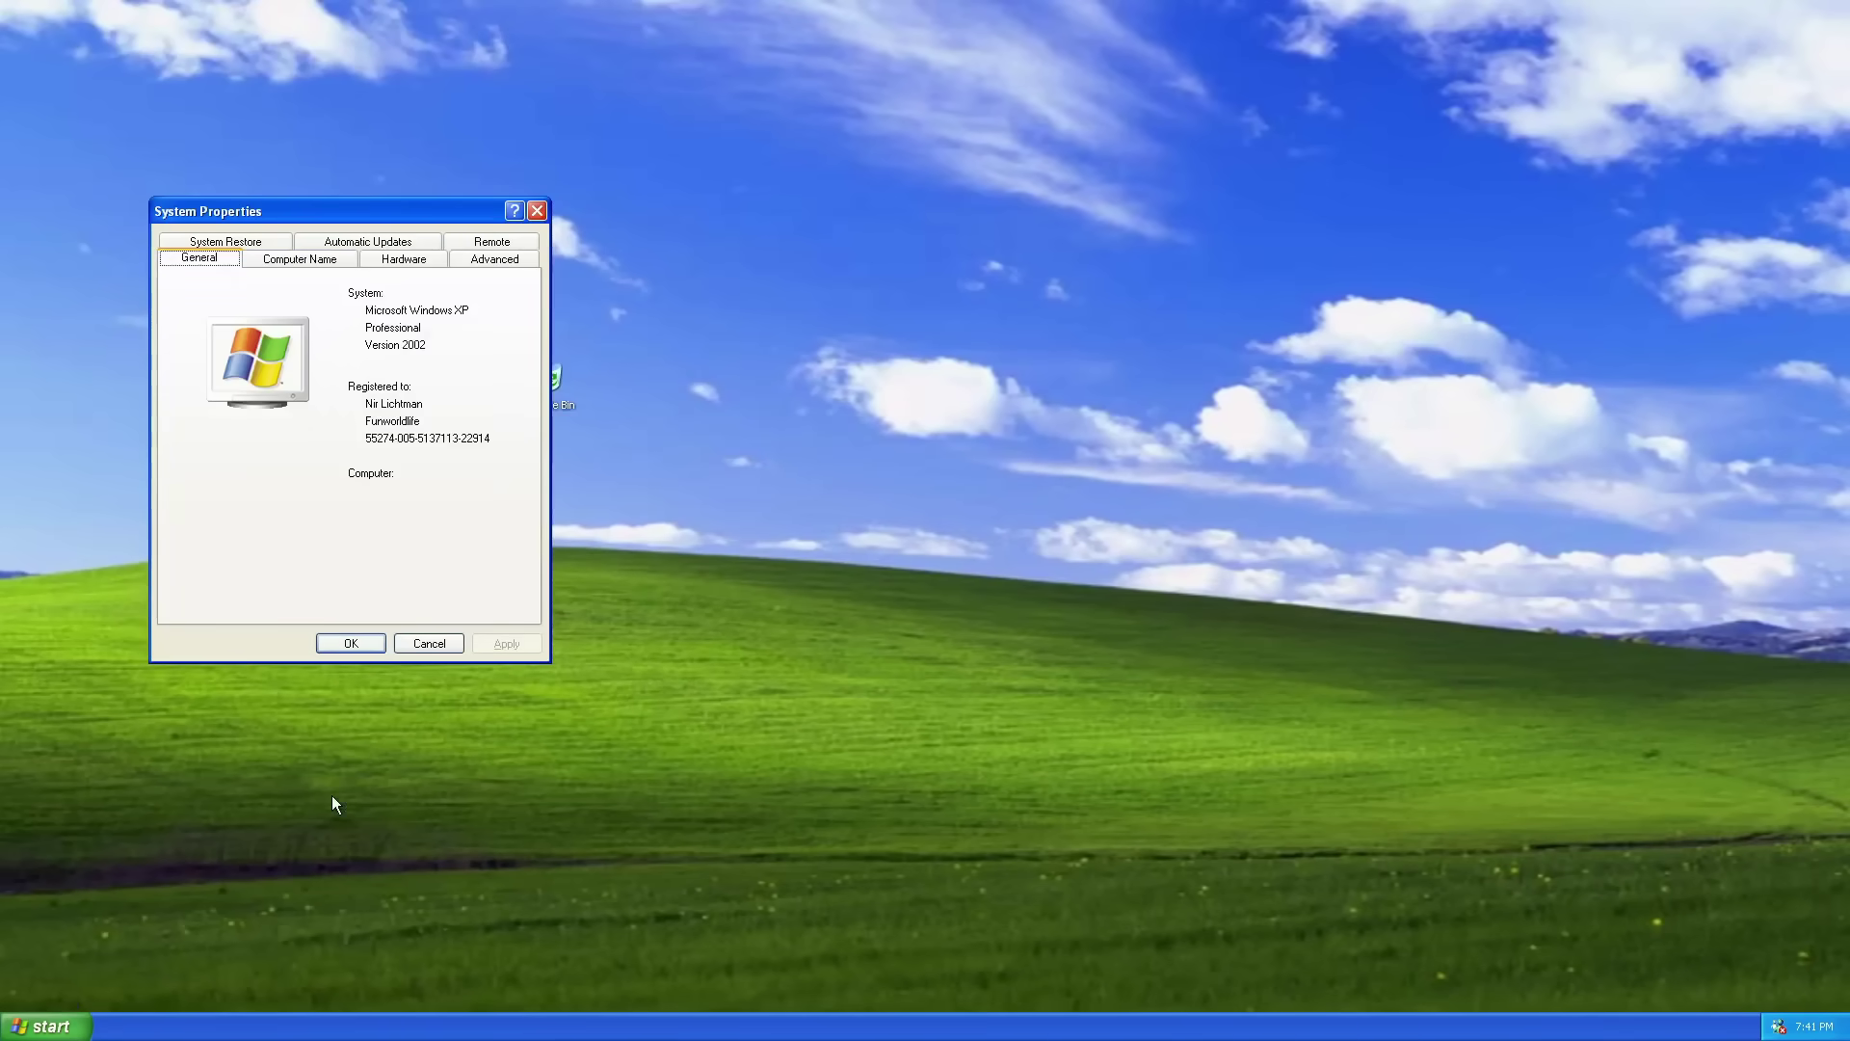
pyautogui.click(224, 262)
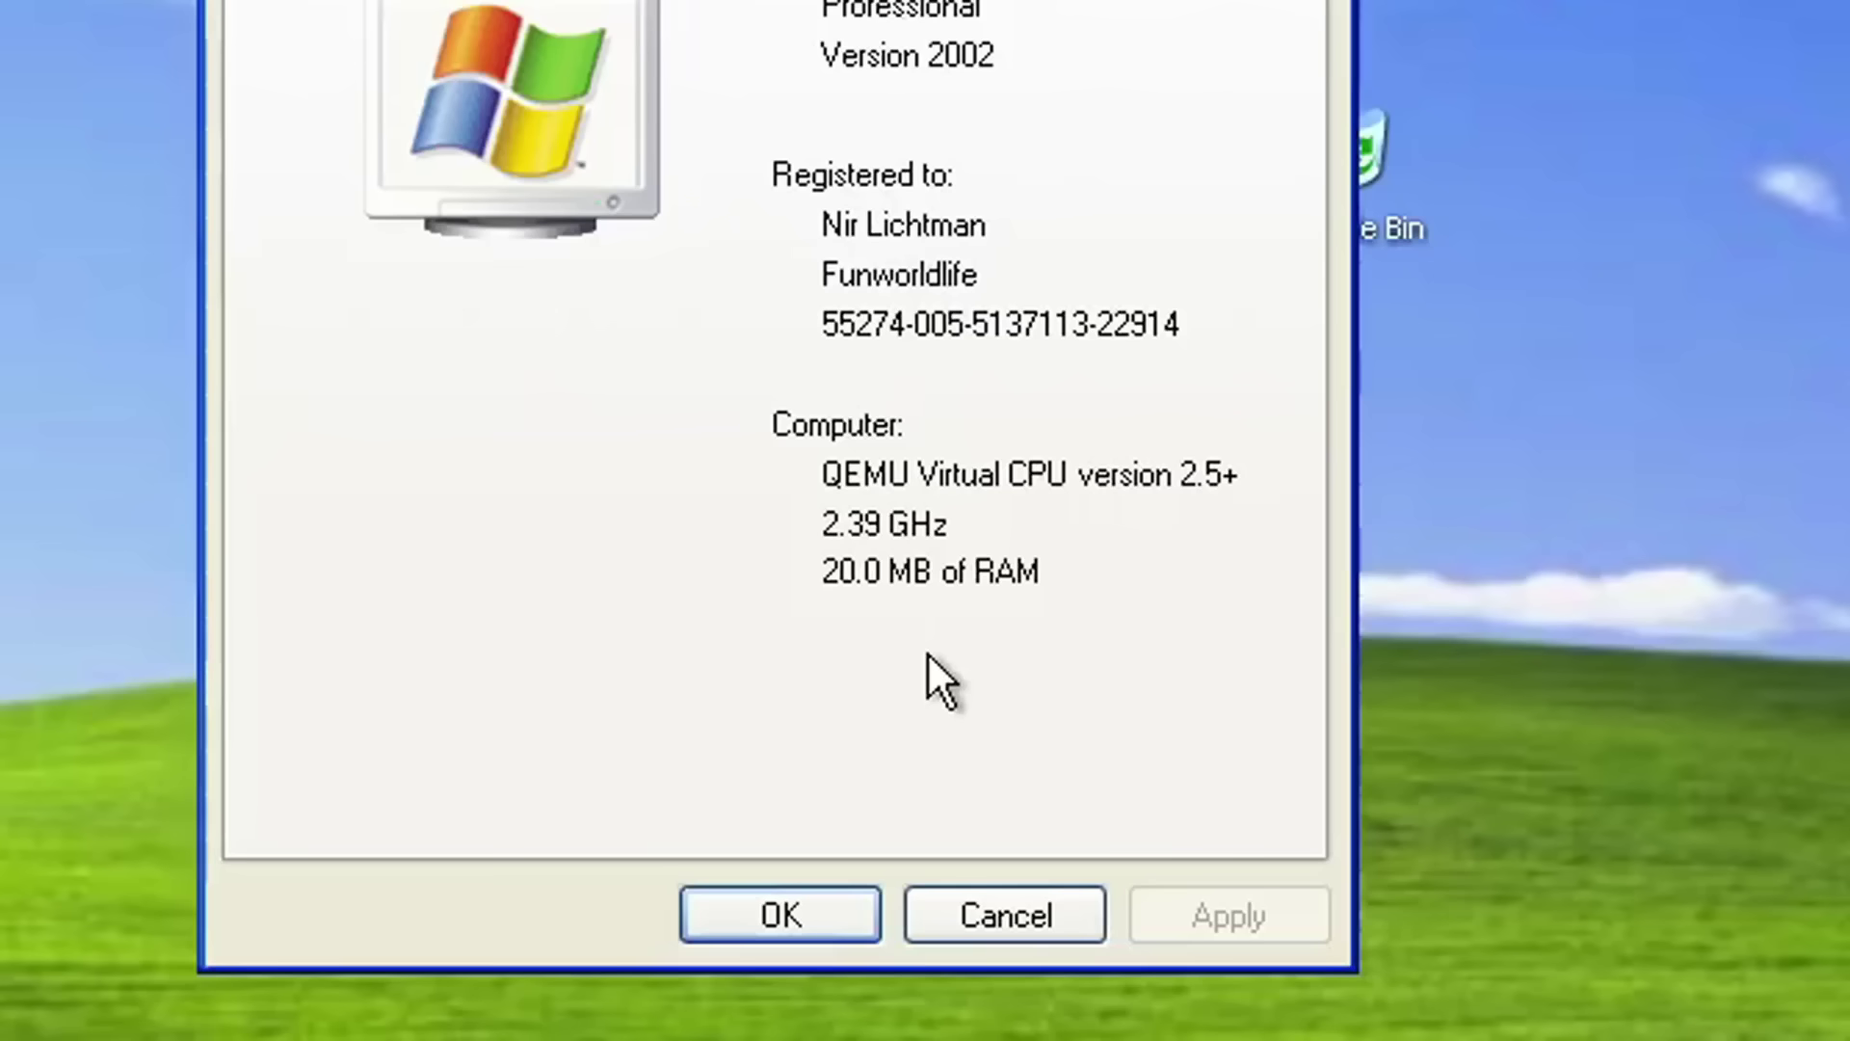